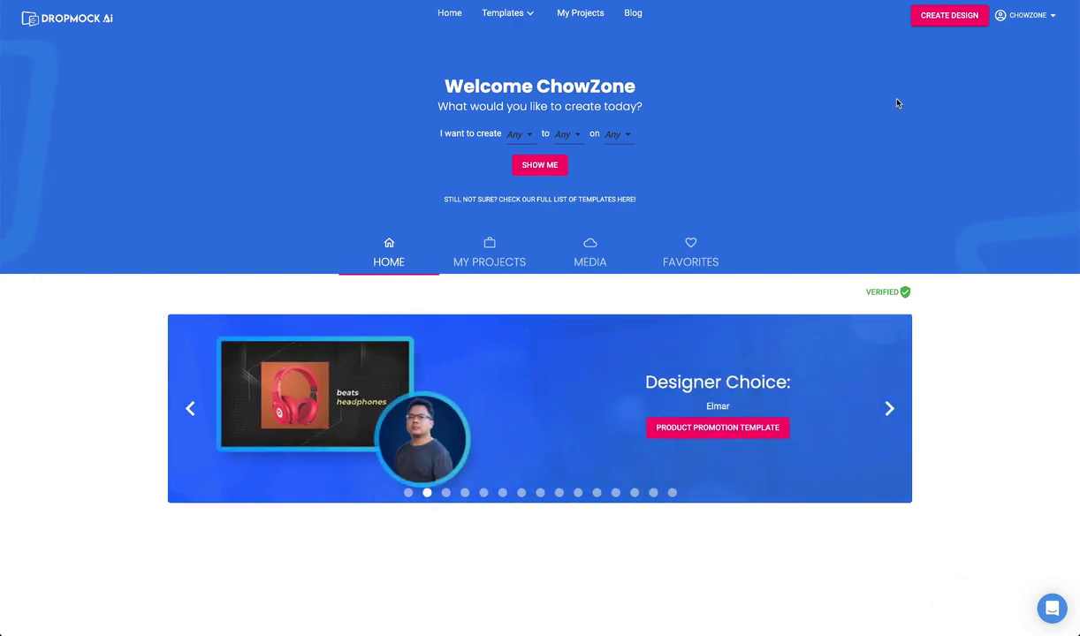
Create a blank 1920×1080 custom design and browse the Shapes, Text and Photos panels.
click(937, 16)
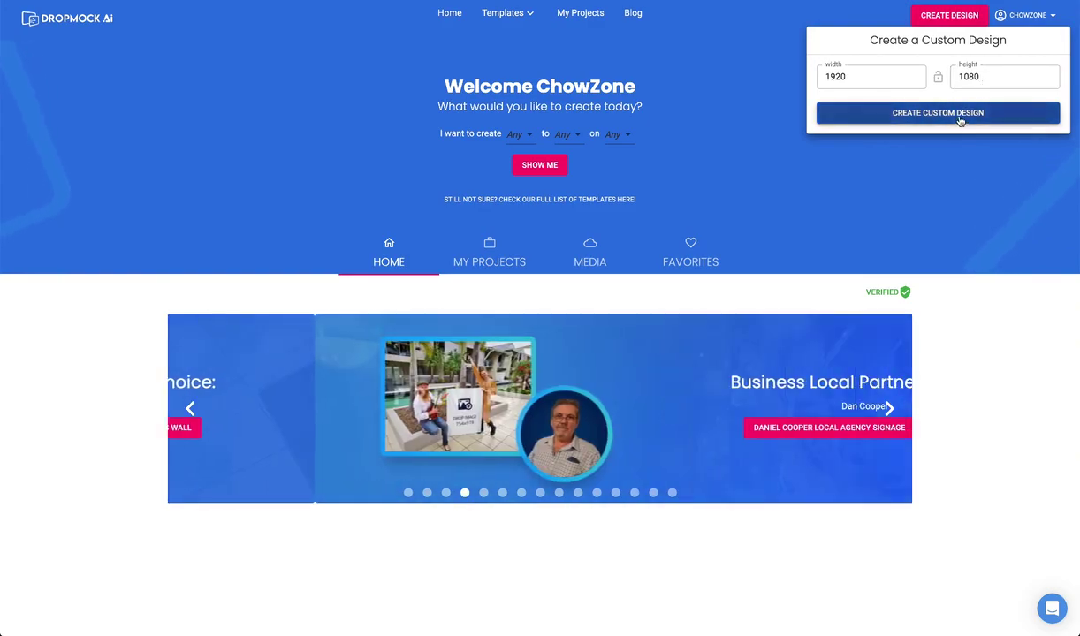
click(959, 118)
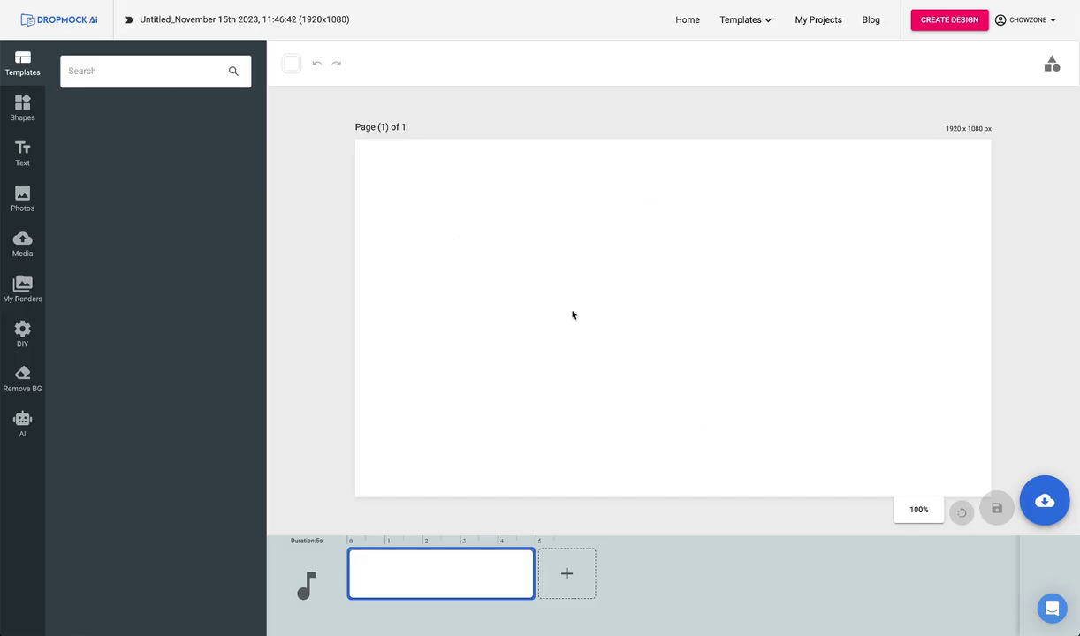
click(25, 113)
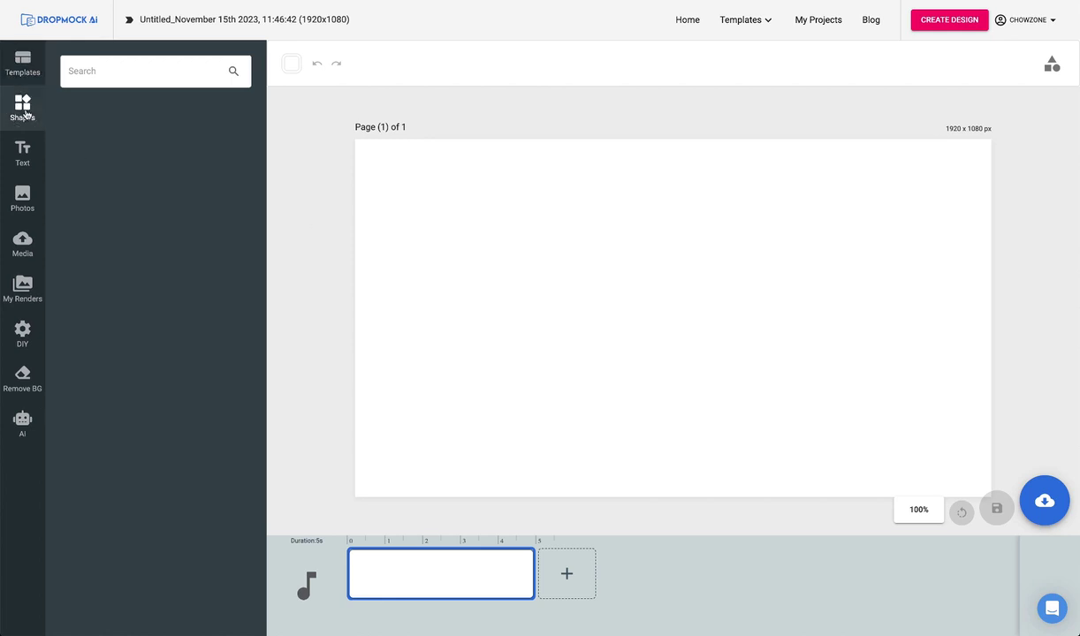
click(22, 152)
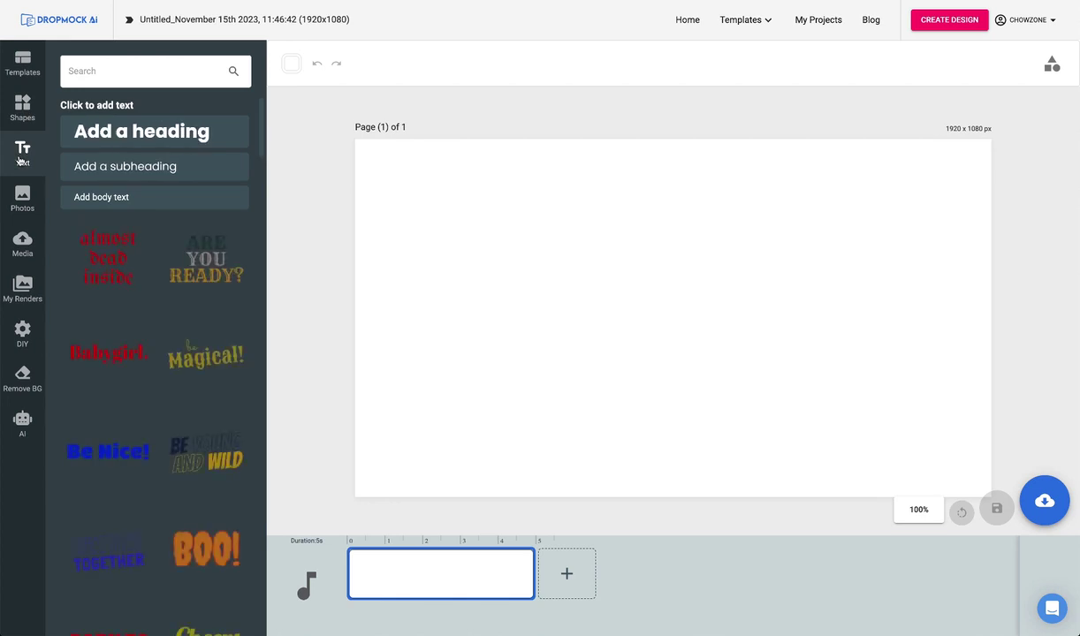
click(20, 204)
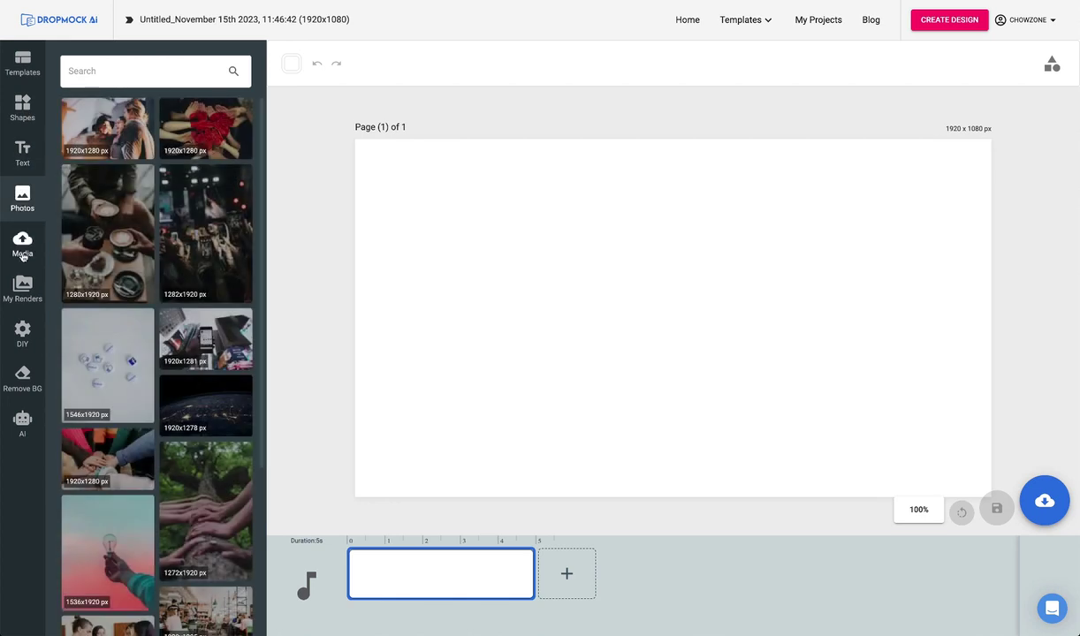
Browse the Media, My Renders and DIY panels, then open the AI generator's prompt box.
click(22, 248)
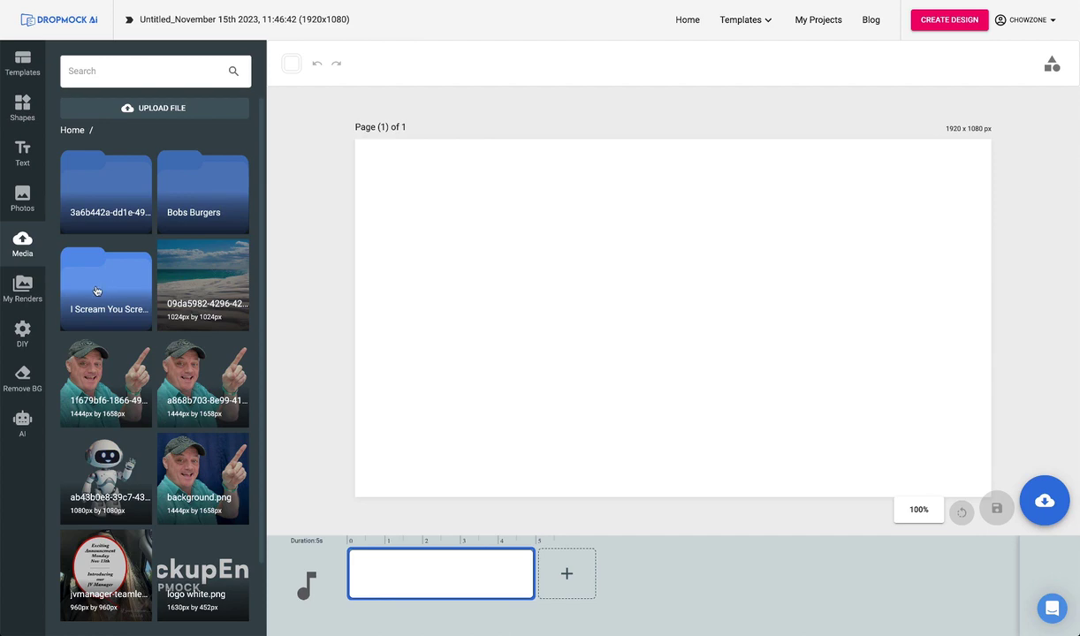
click(22, 288)
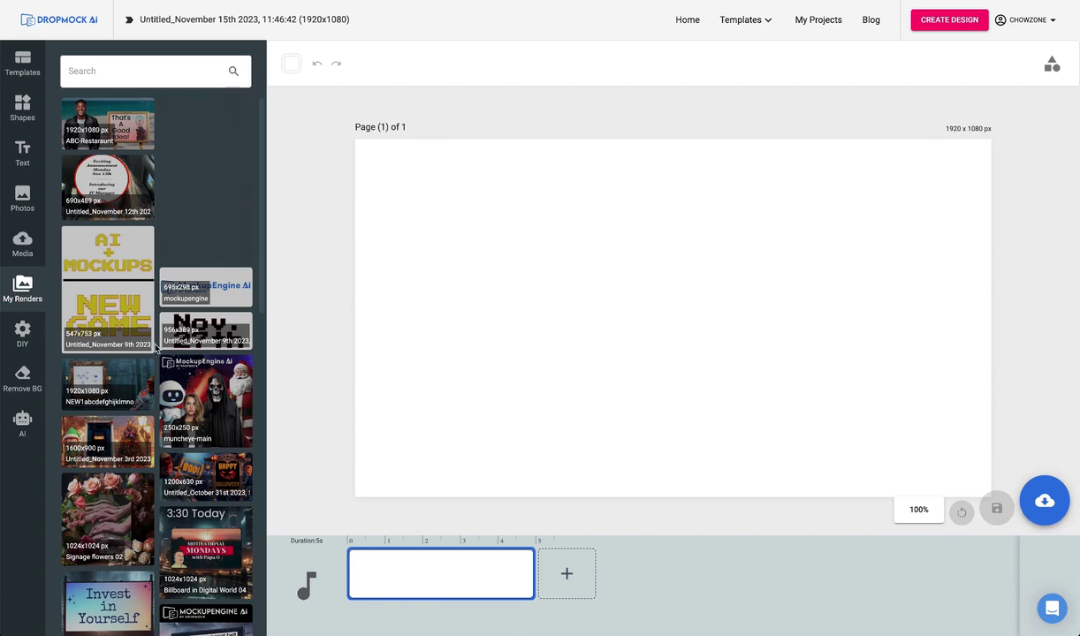
click(24, 330)
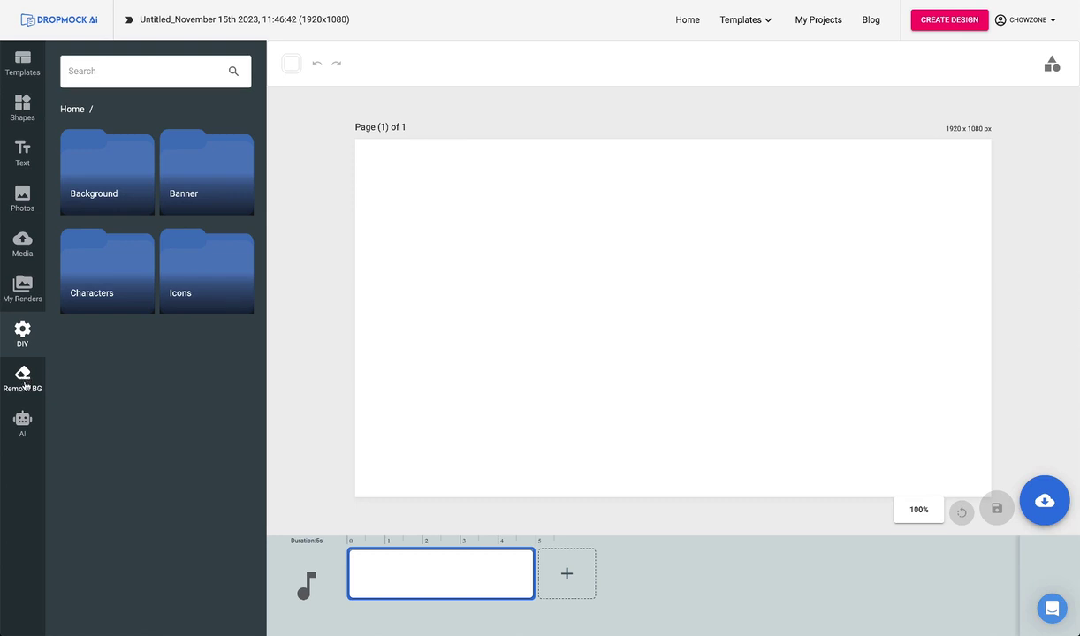
click(23, 422)
click(91, 80)
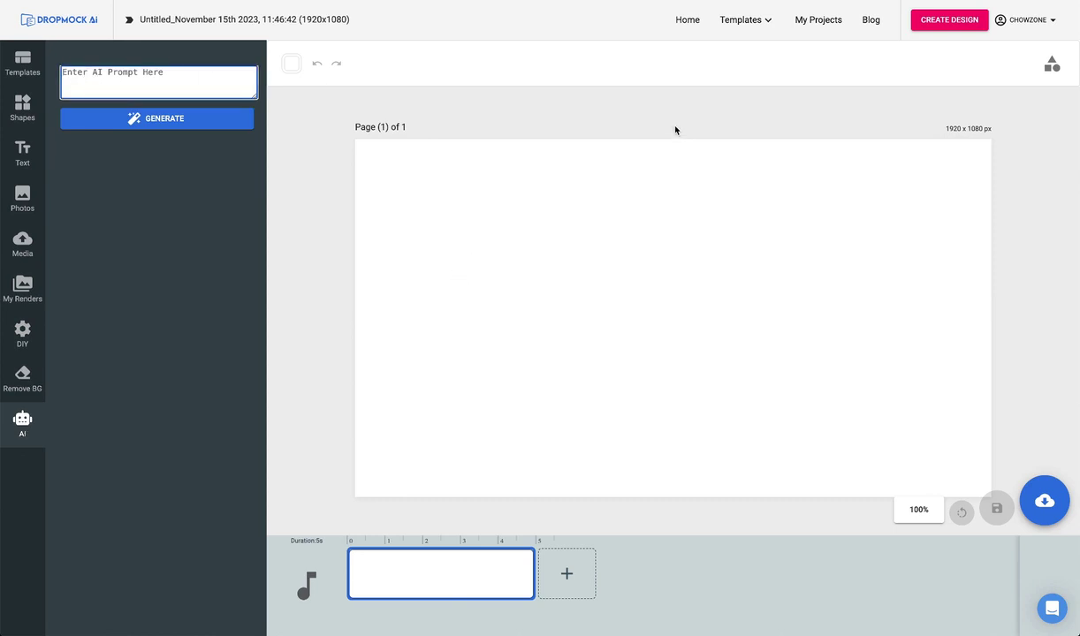
Open the full template gallery and try the Image and Video type filters, then clear them.
mouse_move(742, 19)
click(703, 233)
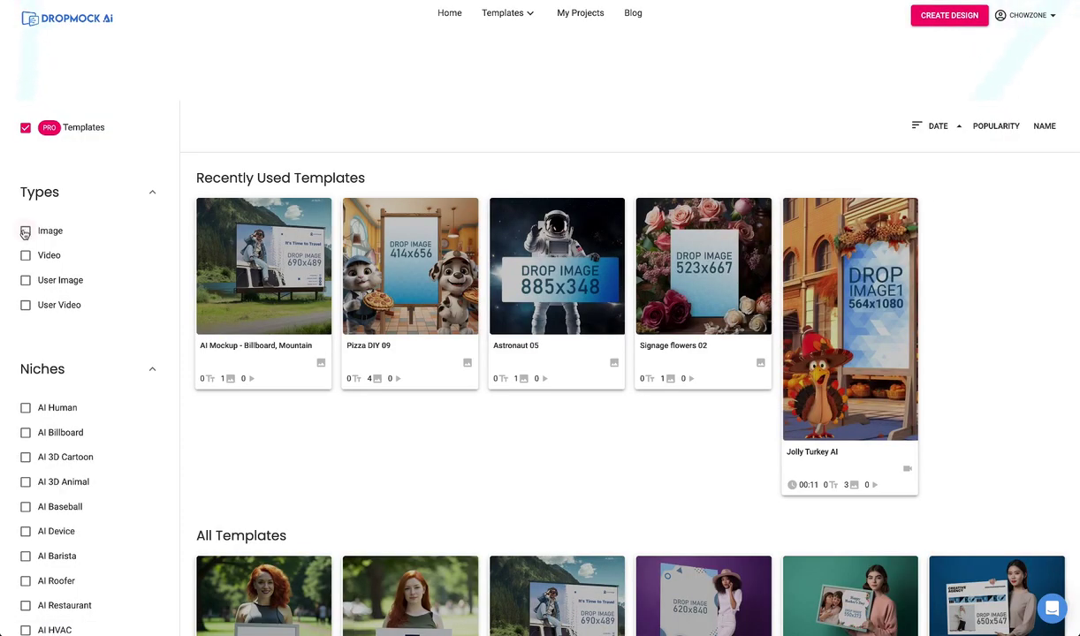
click(25, 232)
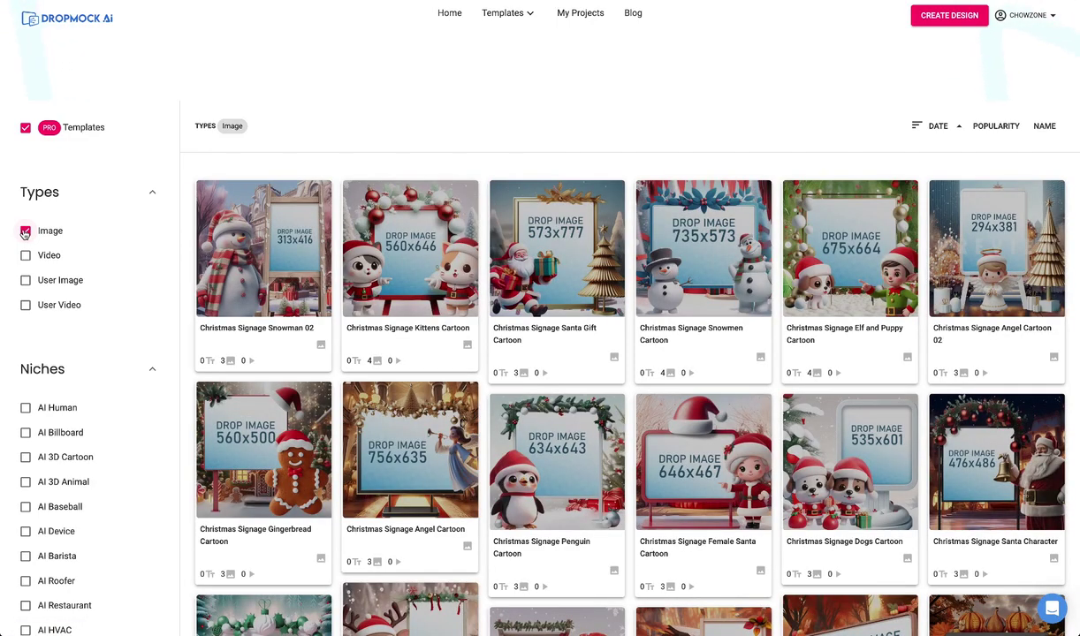
click(25, 232)
click(26, 255)
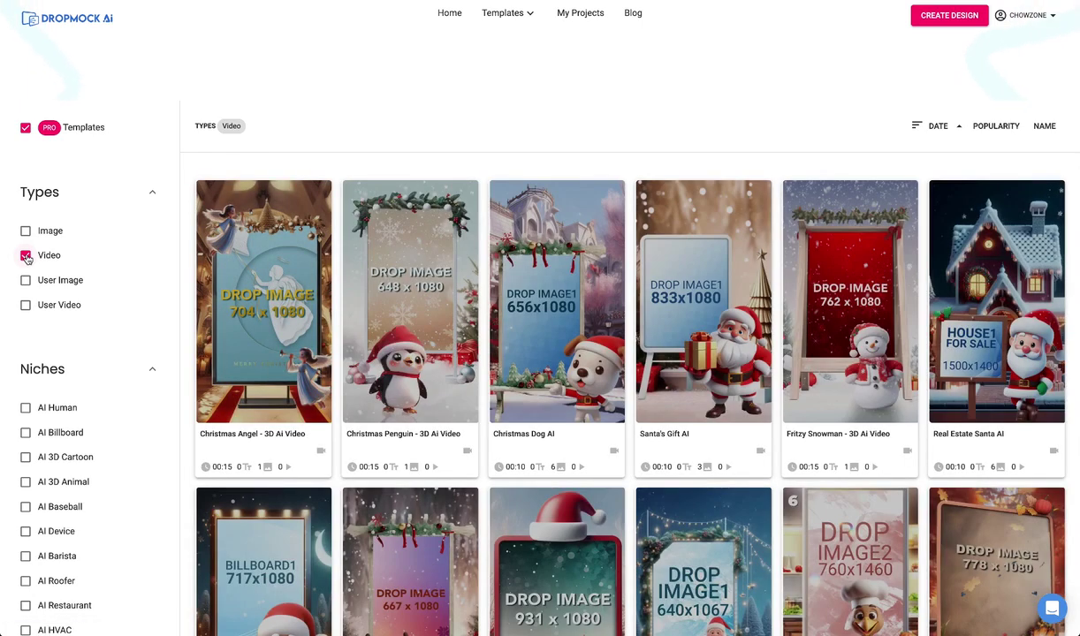
click(26, 256)
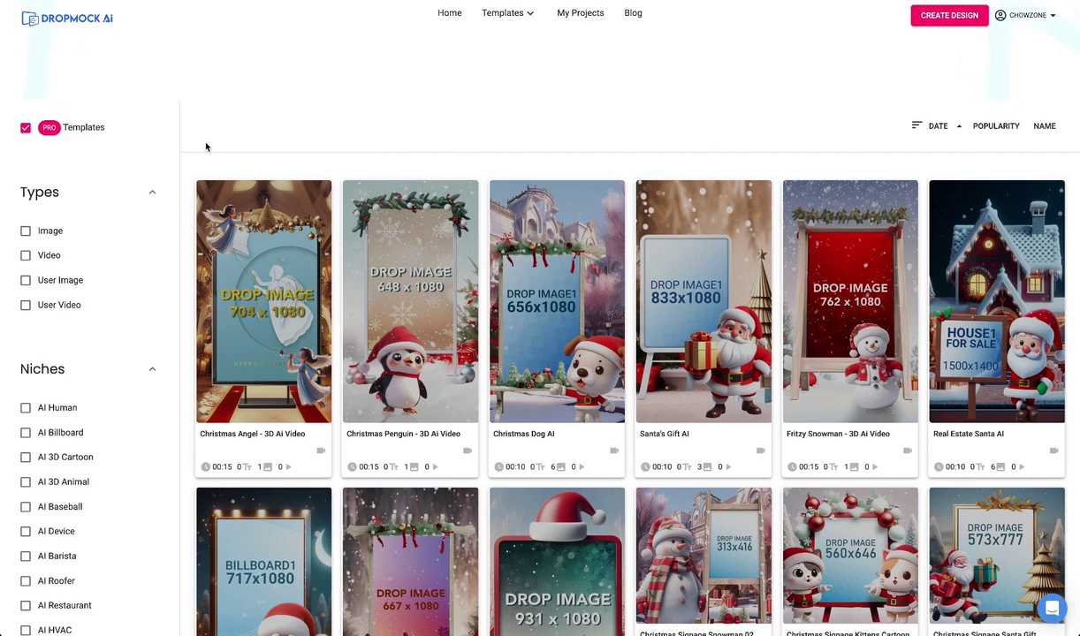
Filter templates to the AI Human niche, show more niches, and open Children Holding Sign 01.
scroll(27, 379, down, 1)
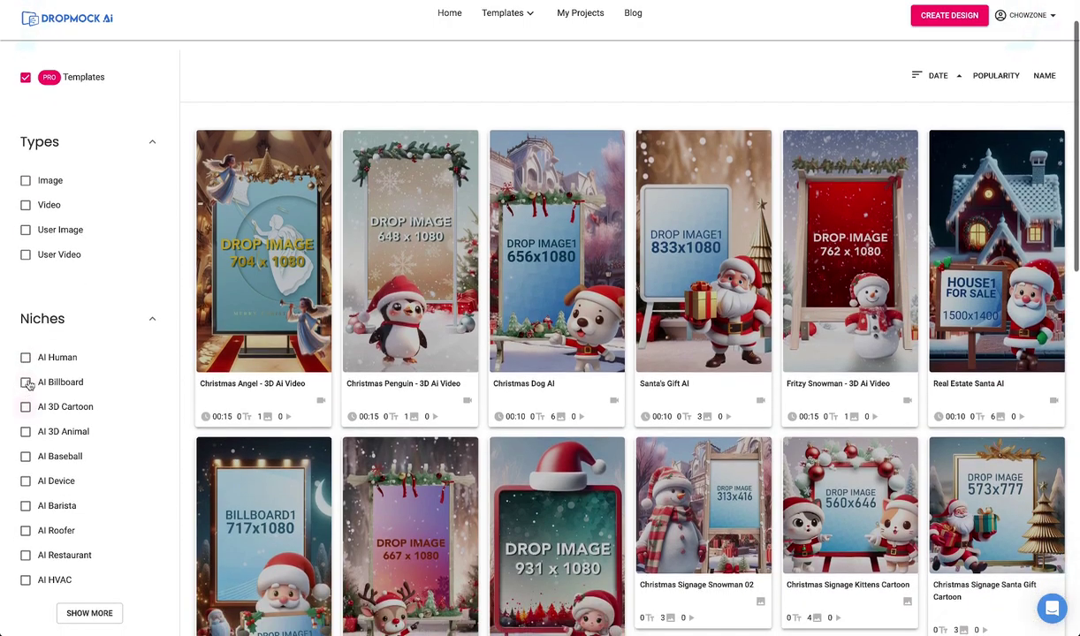
click(26, 357)
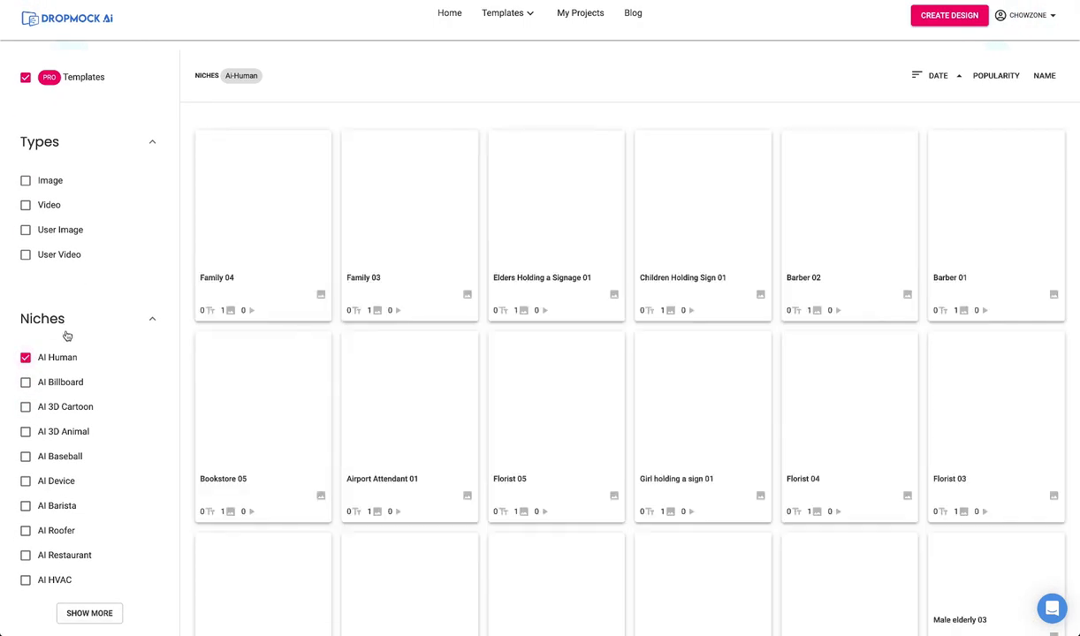
scroll(53, 371, down, 3)
click(88, 395)
scroll(65, 234, down, 4)
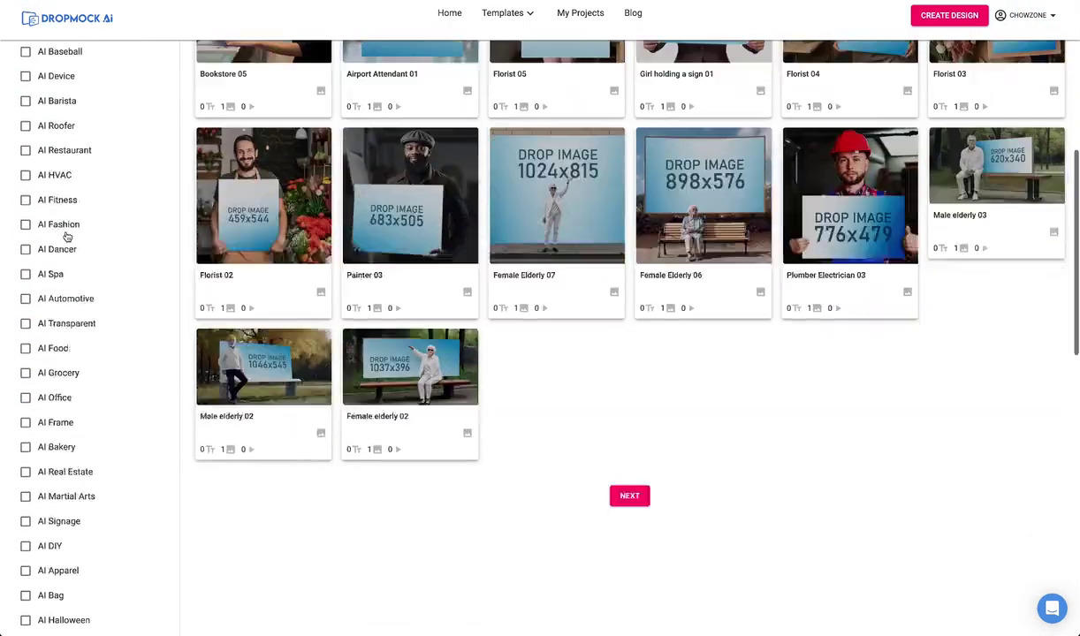
scroll(66, 236, up, 7)
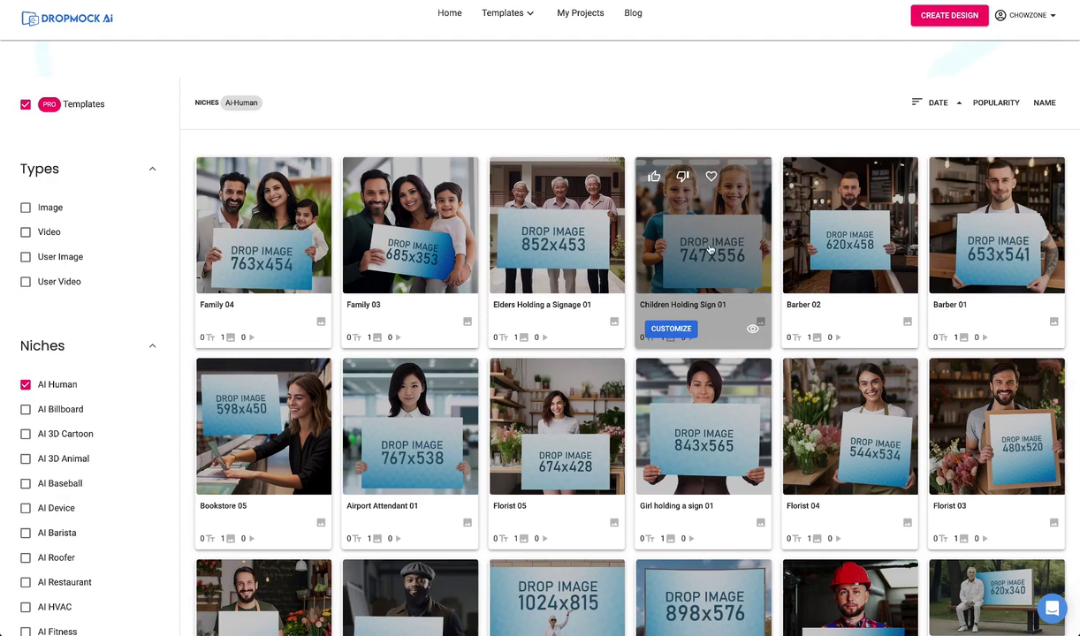
click(678, 332)
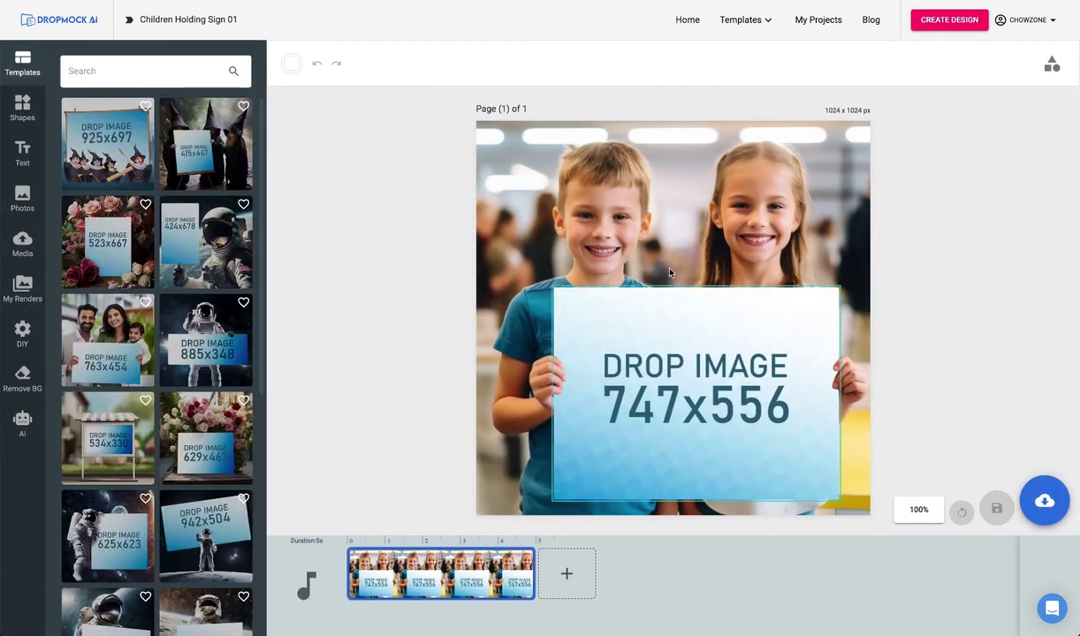
Save the Children Holding Sign 01 mockup as School Holiday Party.
click(1045, 501)
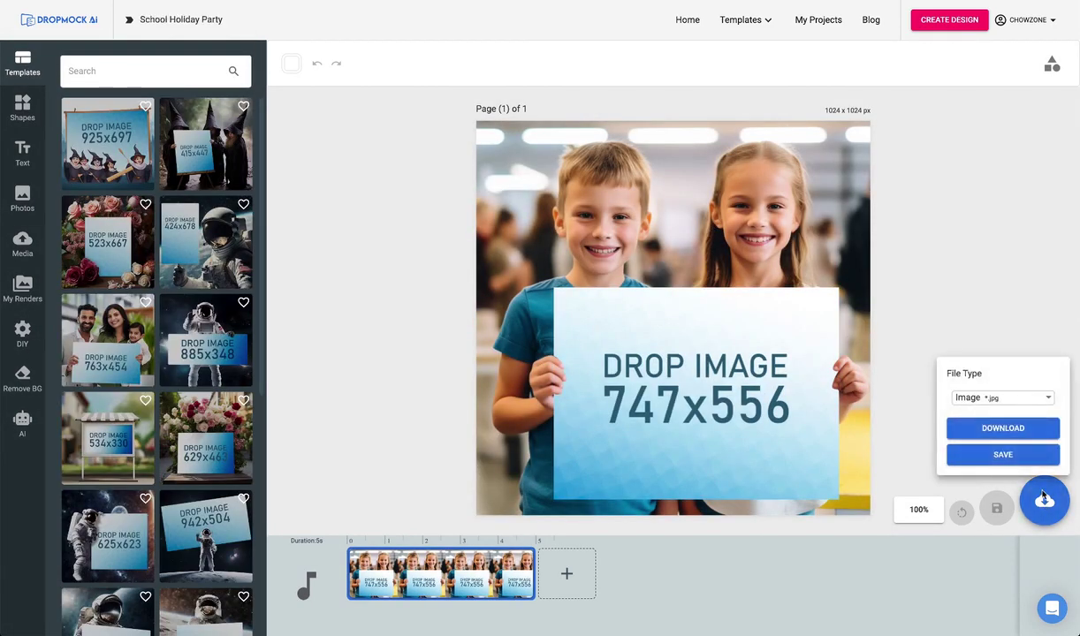
click(1007, 454)
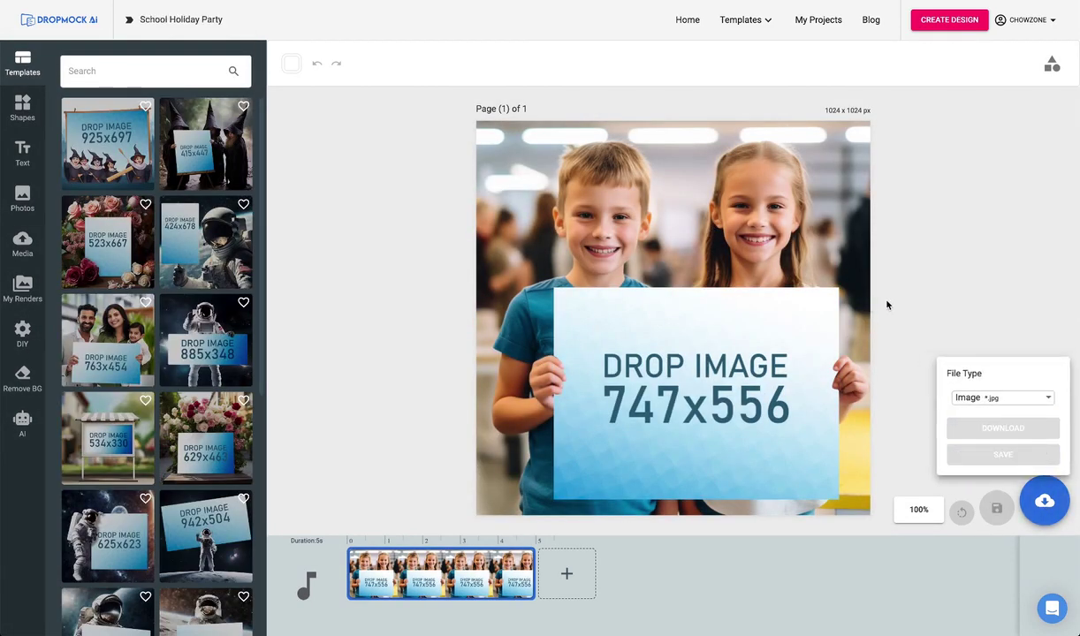
click(1010, 119)
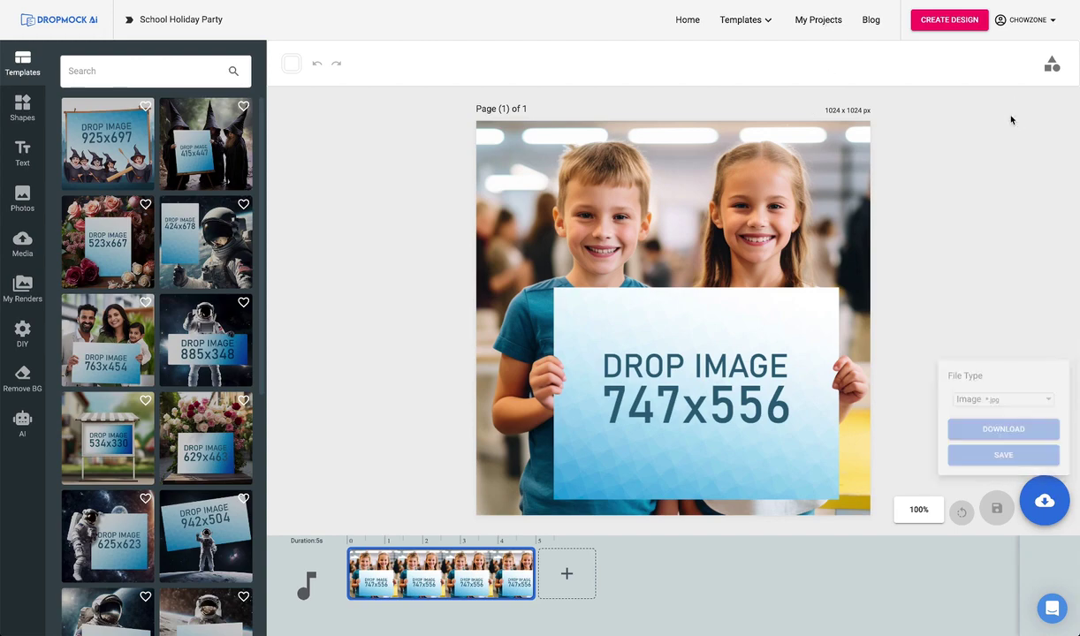
Start a blank custom design with width 747 and height 556.
click(952, 19)
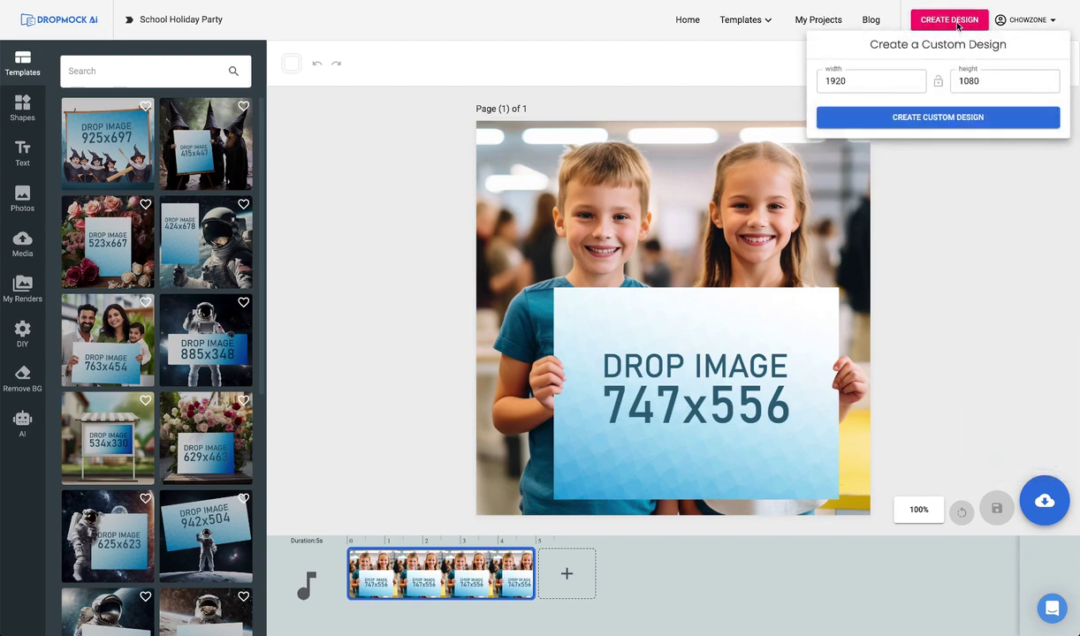
double_click(856, 81)
text(747)
key(Tab)
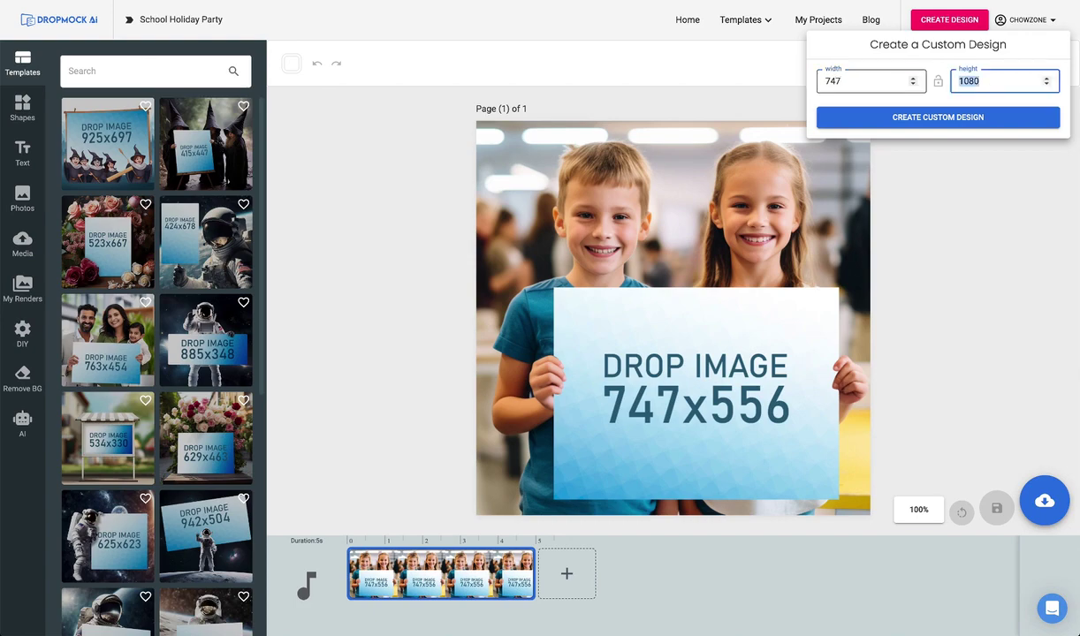
text(556)
click(916, 117)
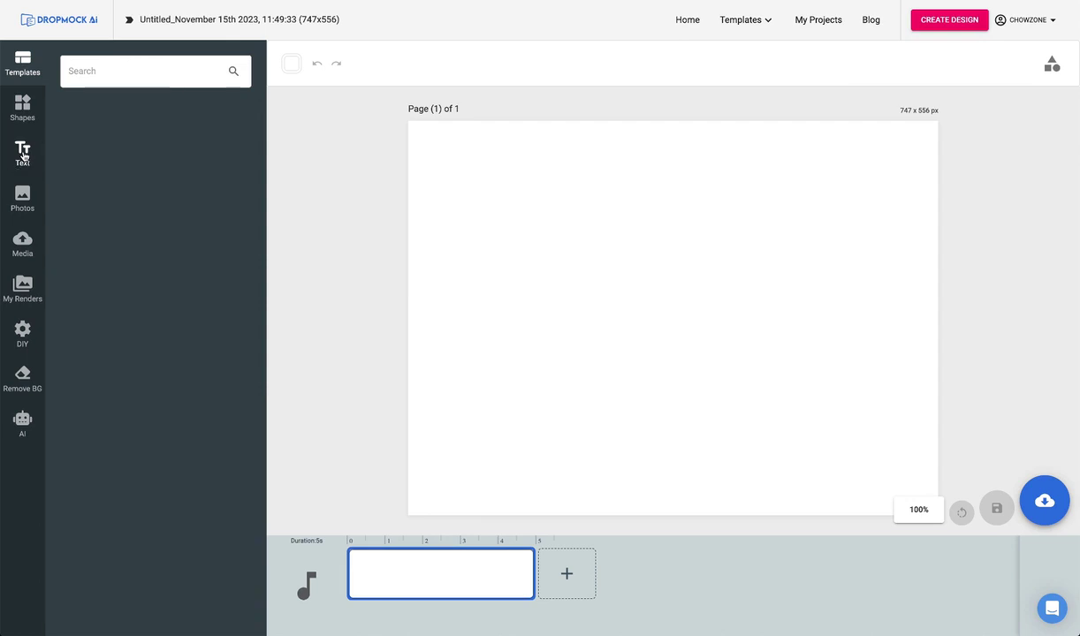
Add a centred three-line heading 'Holiday / Party / Dec. 19th' enlarged to fill the page width.
click(23, 156)
click(159, 129)
text(Holiday)
key(Return)
text(Party)
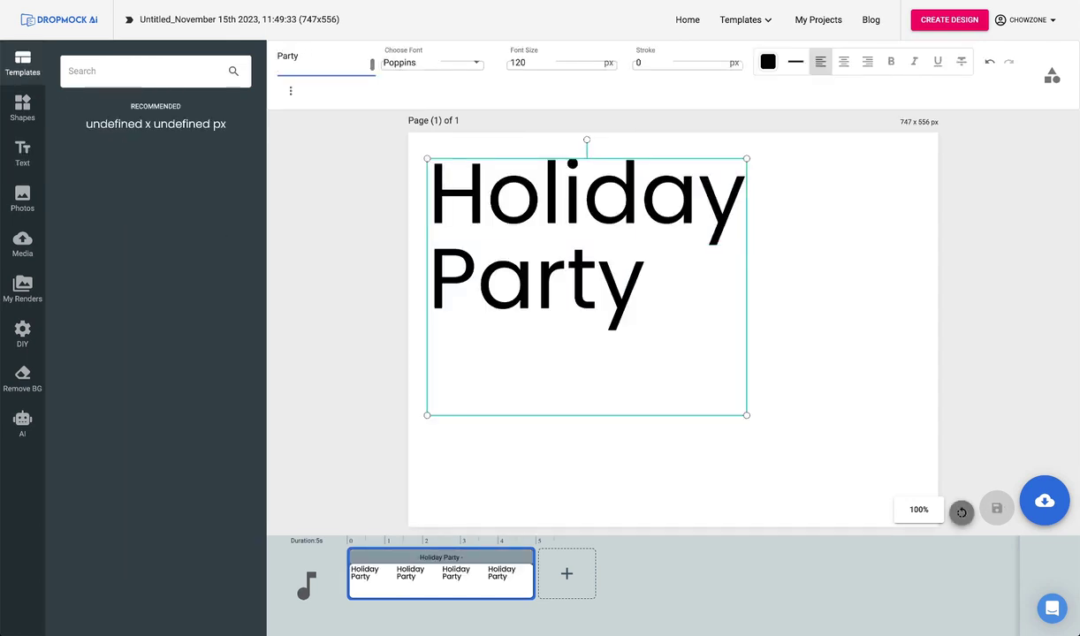
key(Return)
text(Dec. 19)
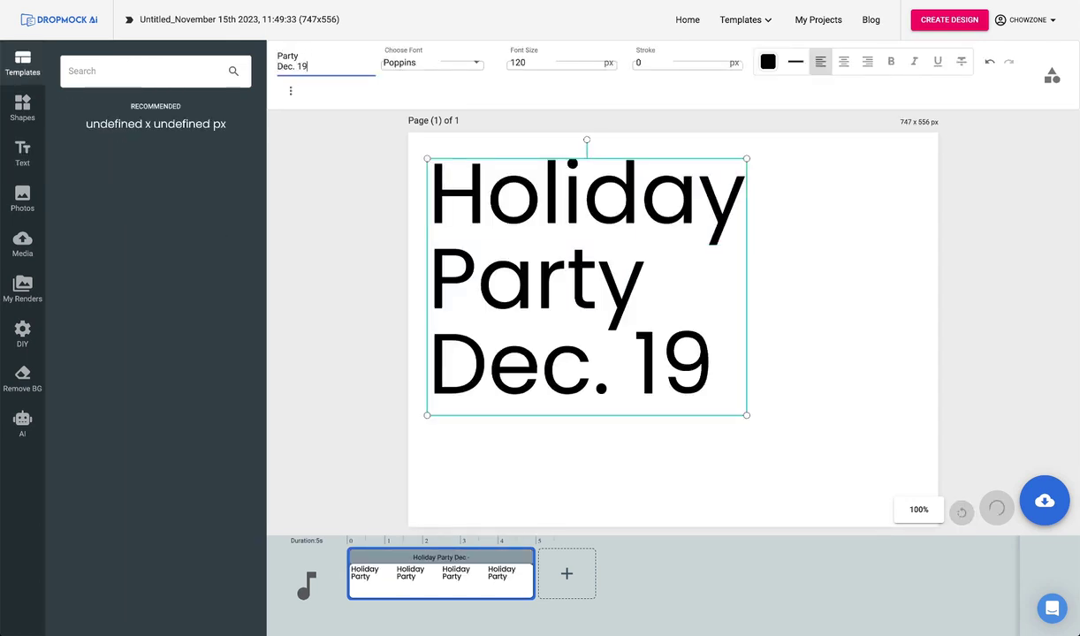
text(th)
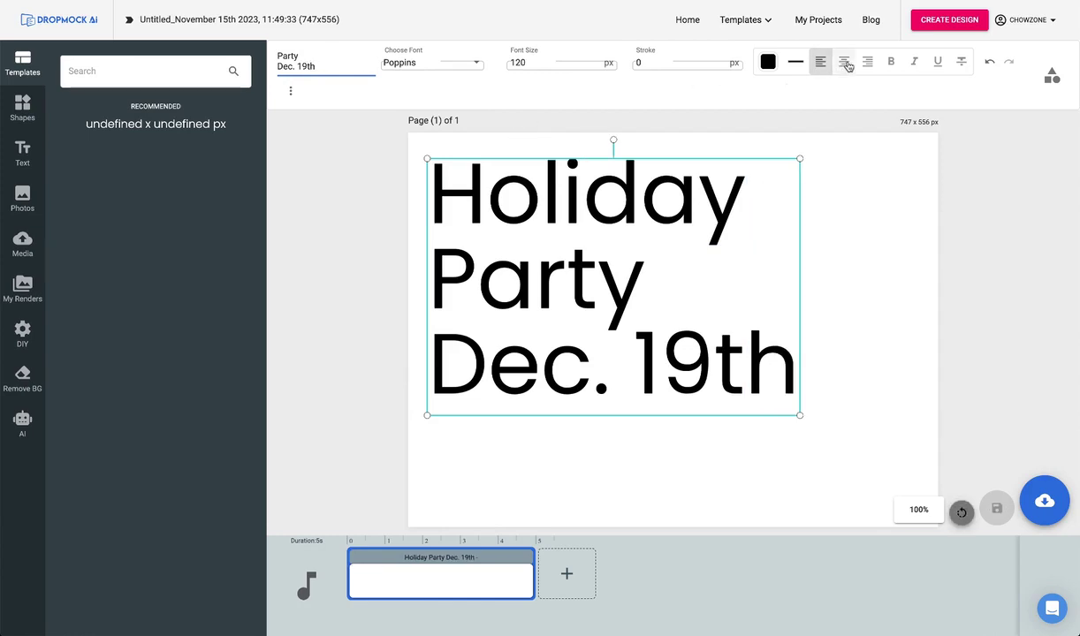
click(845, 62)
drag(653, 217, 640, 202)
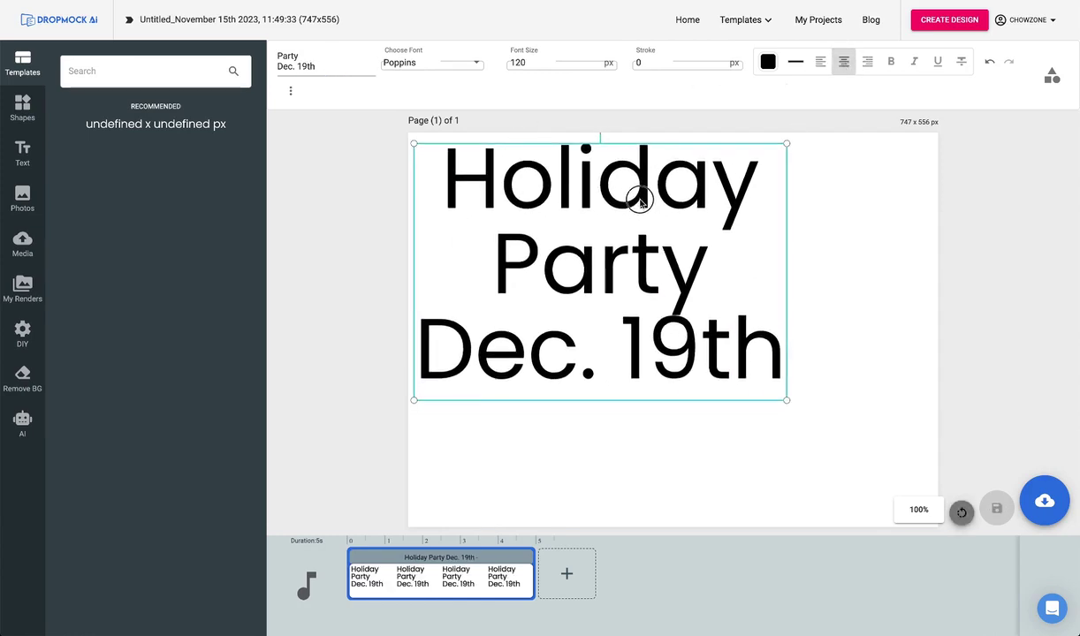
drag(785, 400, 915, 509)
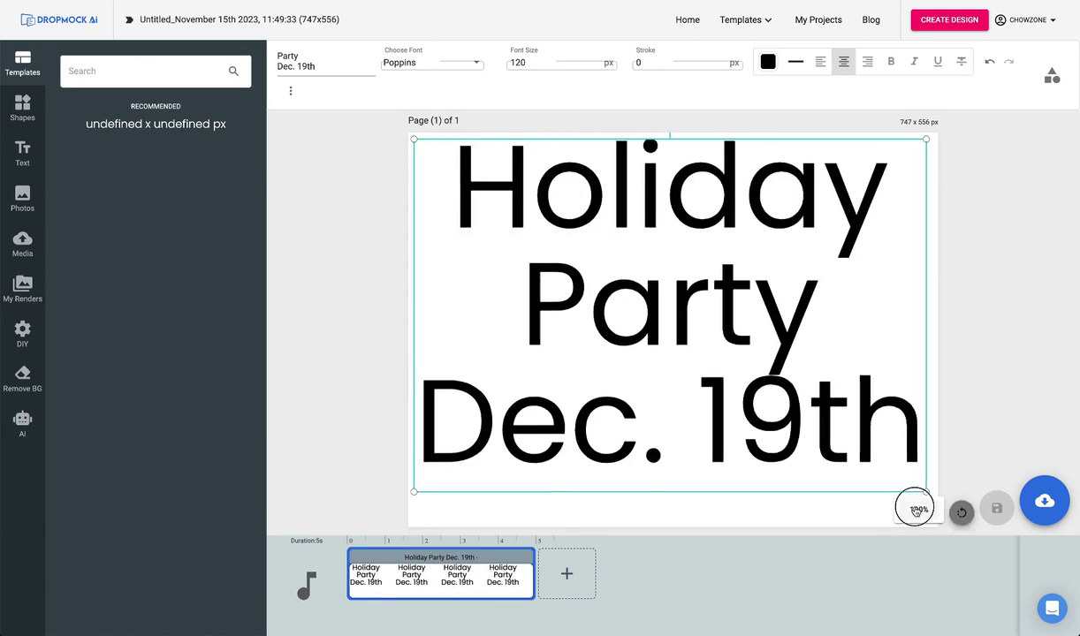
click(817, 513)
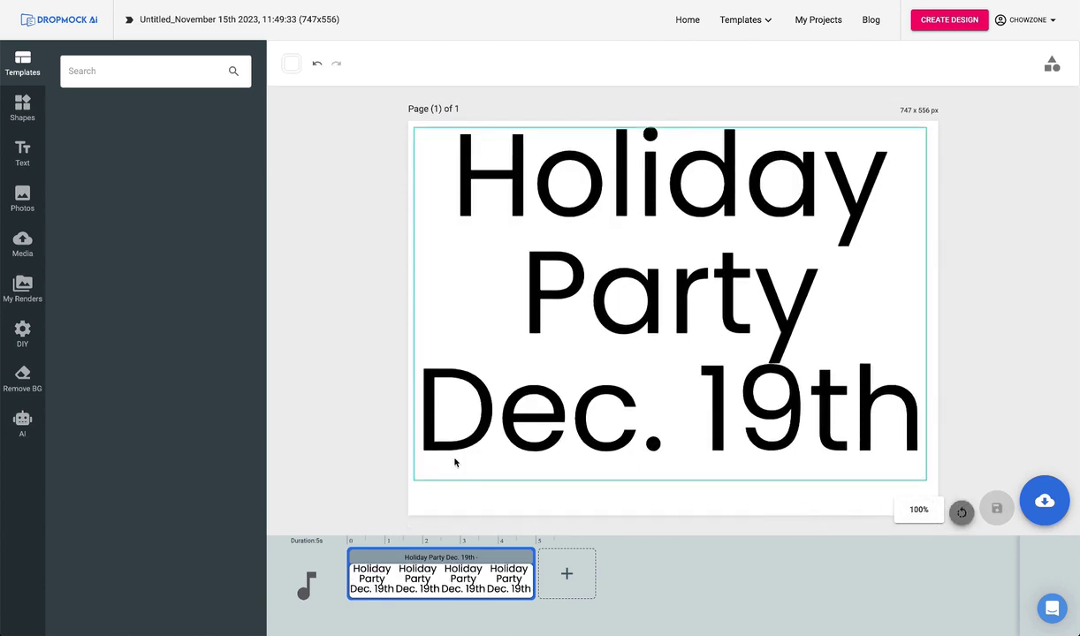
Give the page a red #ff0000 background and white #ffffff headline, then save it as an image.
click(291, 64)
drag(278, 113, 402, 107)
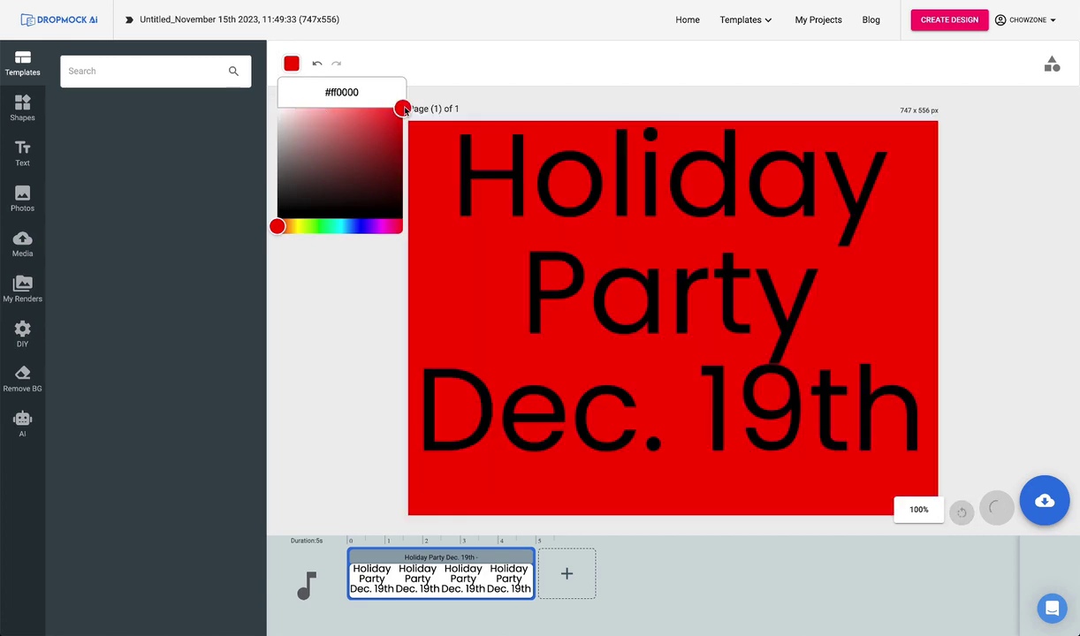
click(513, 173)
drag(513, 173, 510, 190)
click(769, 62)
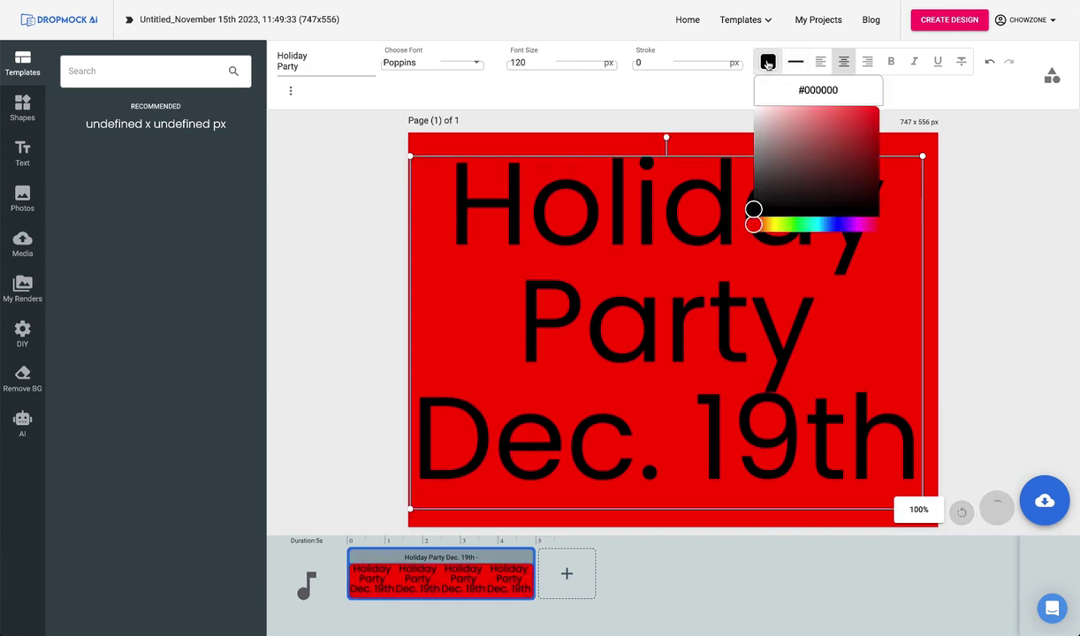
click(753, 111)
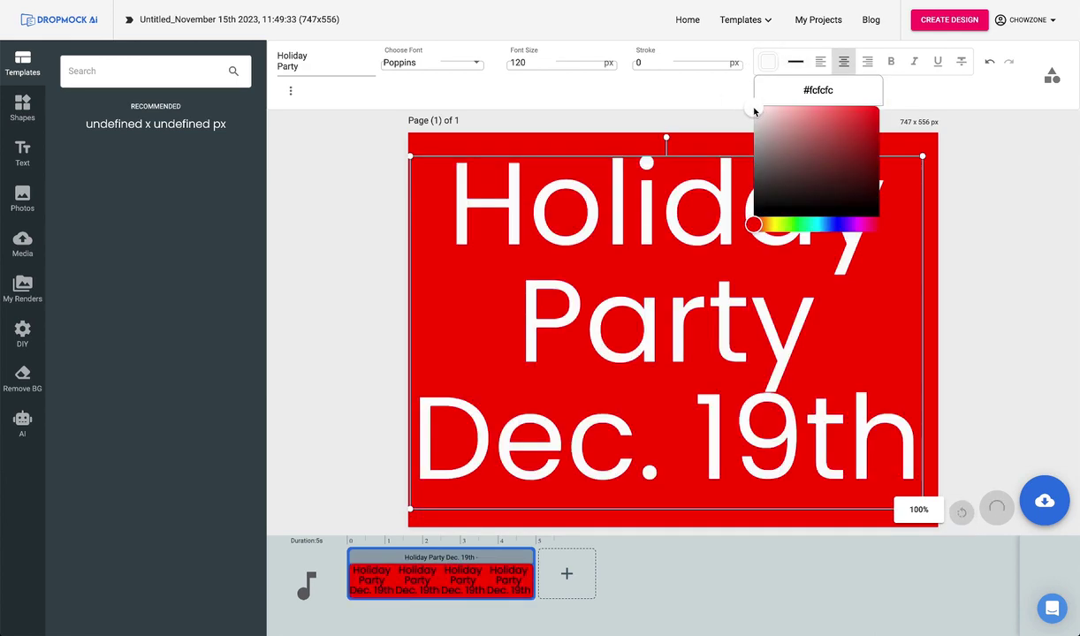
click(949, 156)
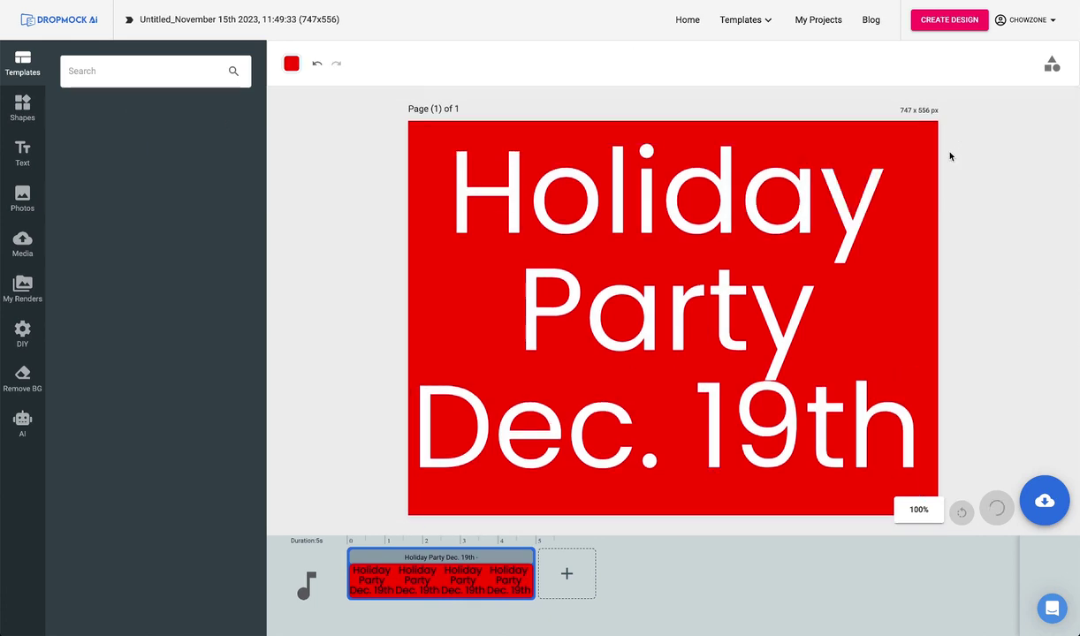
click(1051, 505)
click(1023, 455)
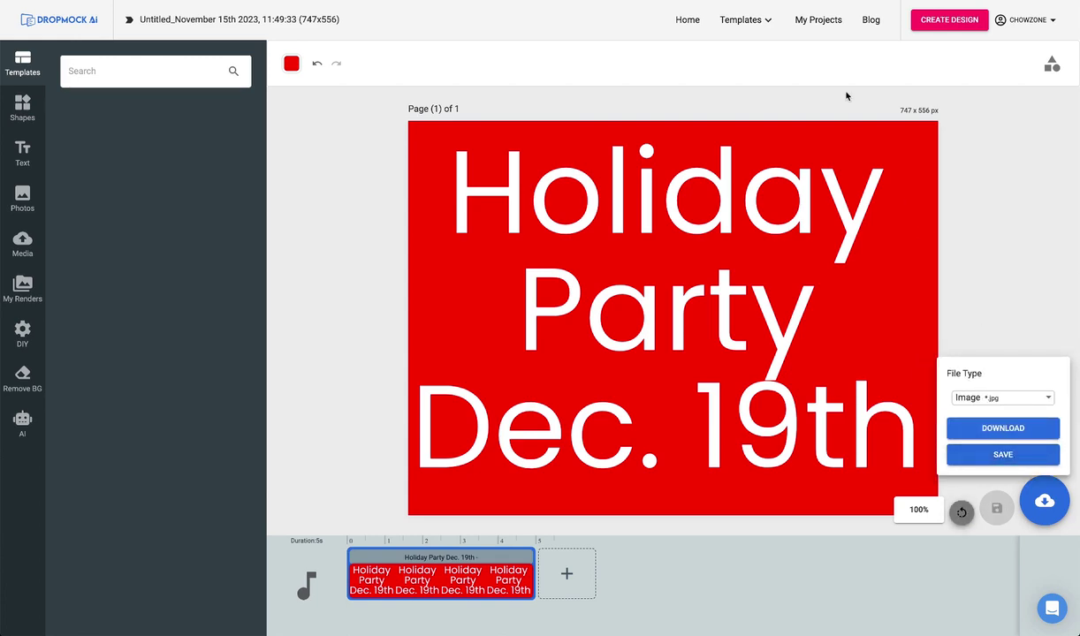
Open the published School Holiday Party project for editing.
click(826, 23)
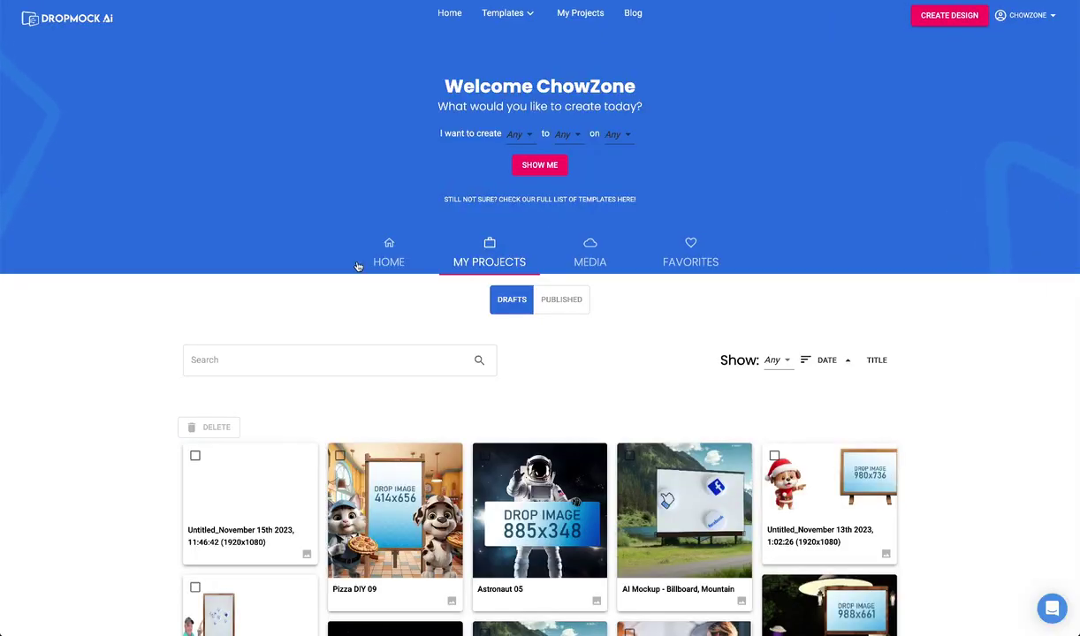
click(561, 299)
click(431, 449)
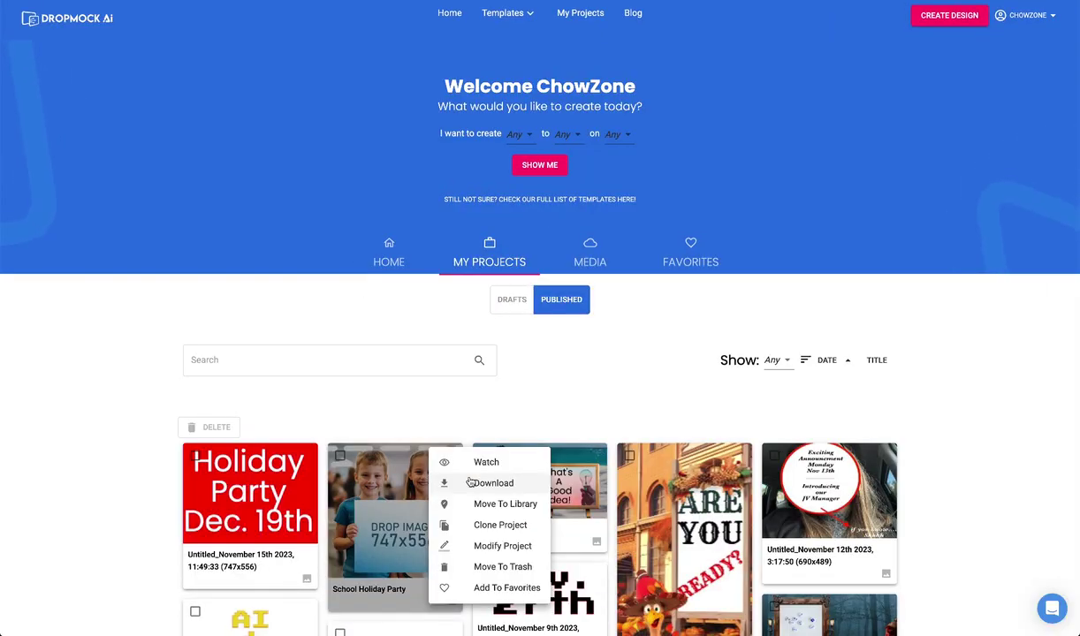
click(483, 546)
Place the Holiday Party render on the children's sign and download it as School Holiday Party-1.jpg.
click(624, 372)
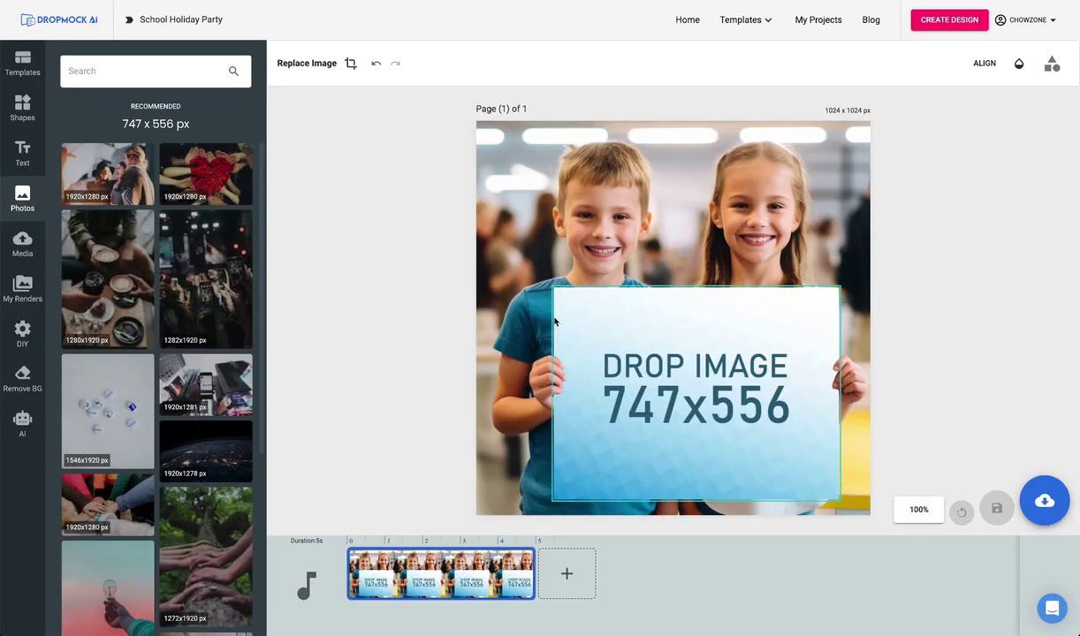
click(22, 288)
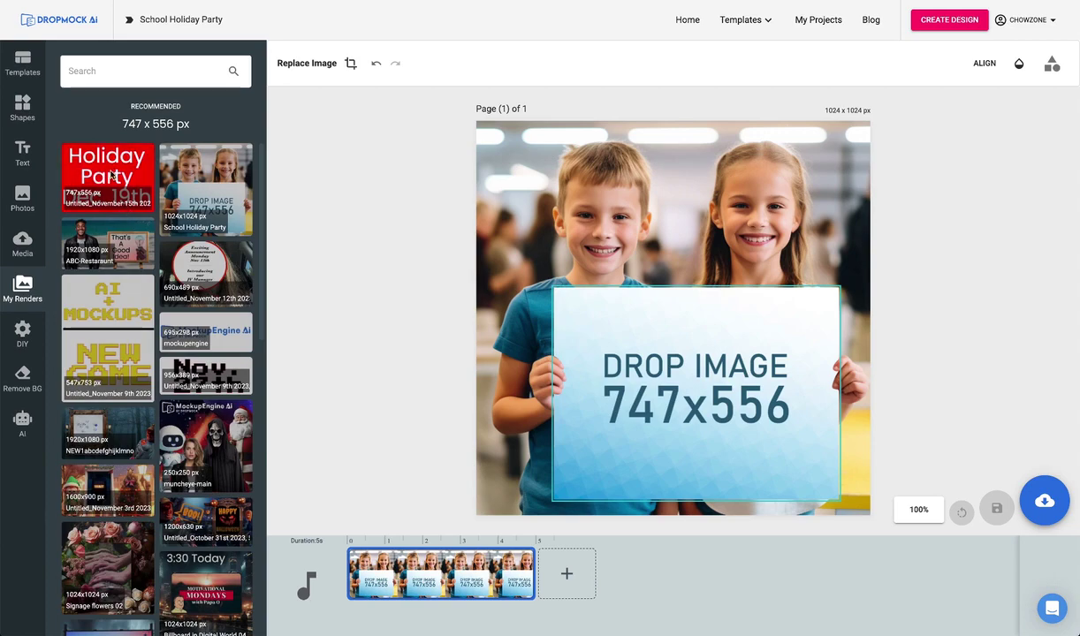
click(113, 175)
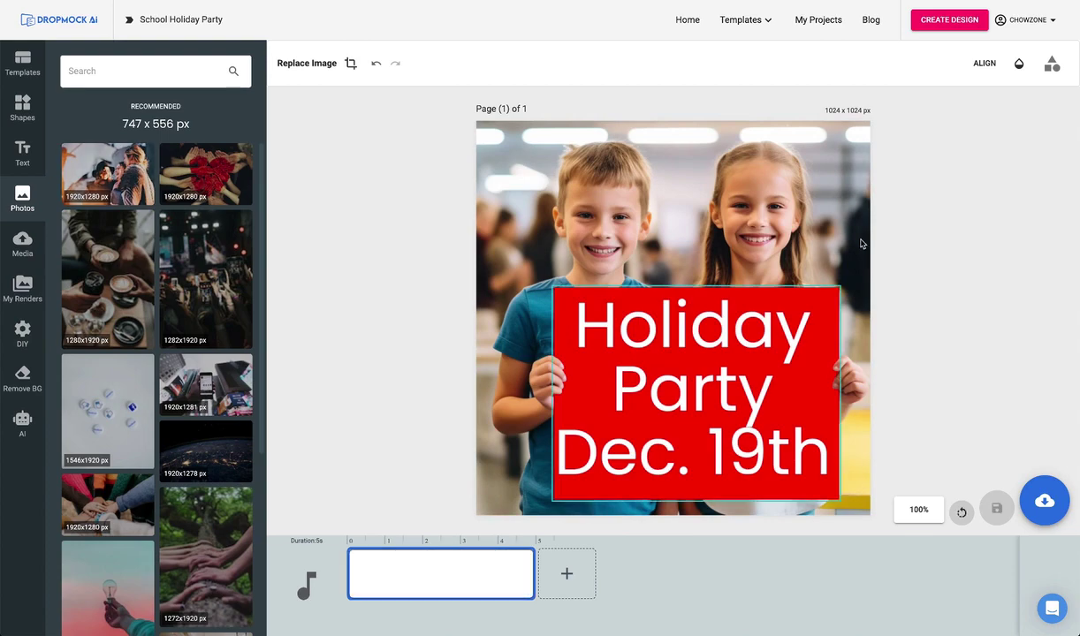
click(1043, 500)
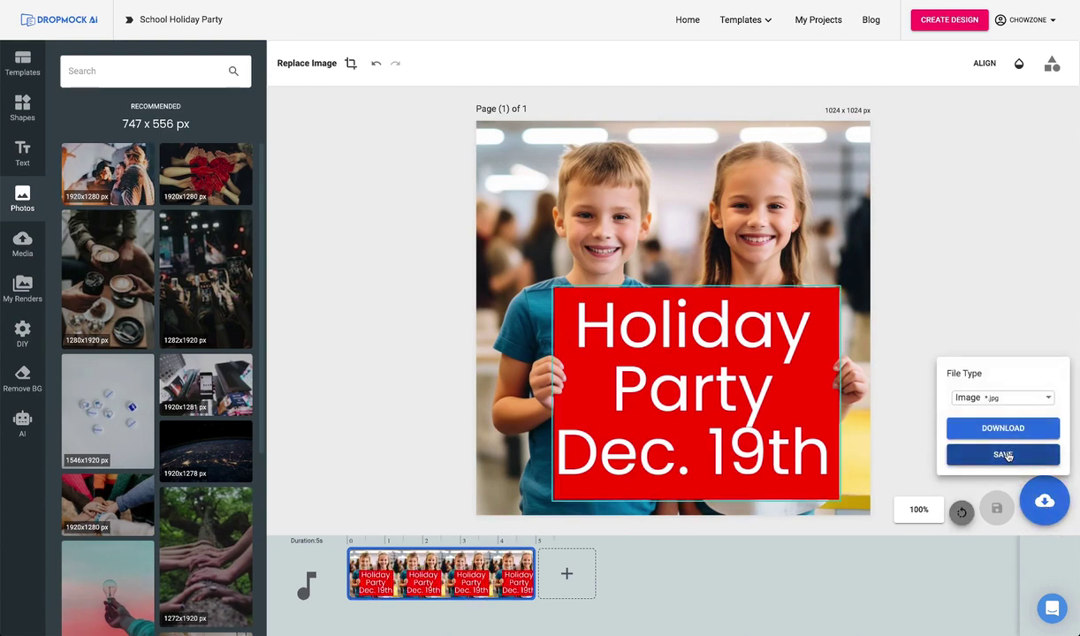
click(1003, 427)
double_click(787, 323)
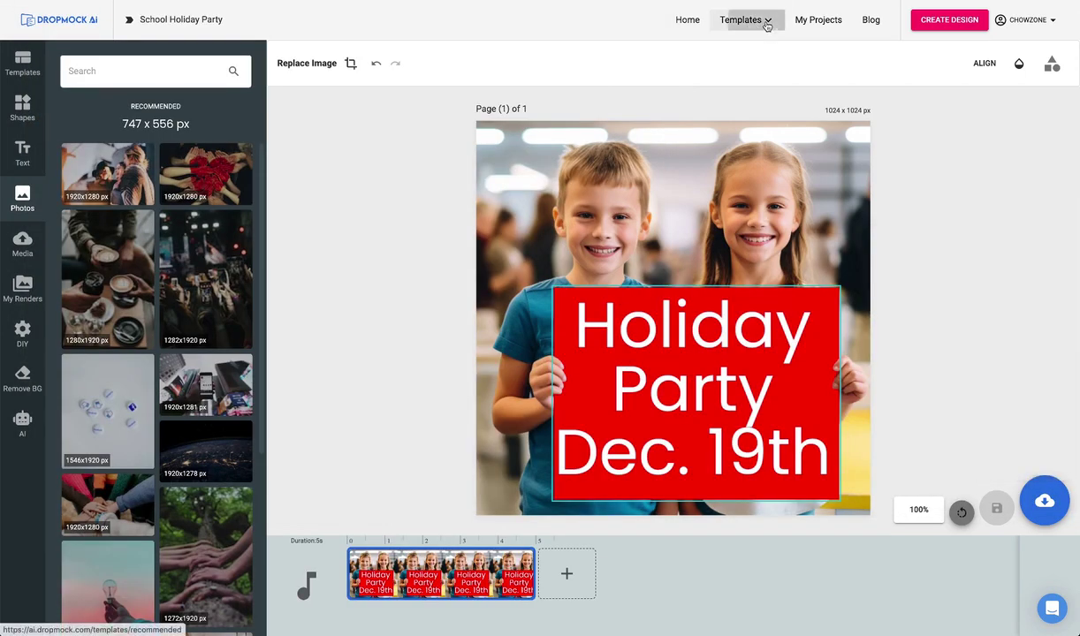
Browse all templates filtered to the Video type to reach the Christmas Penguin 3D AI video.
click(763, 27)
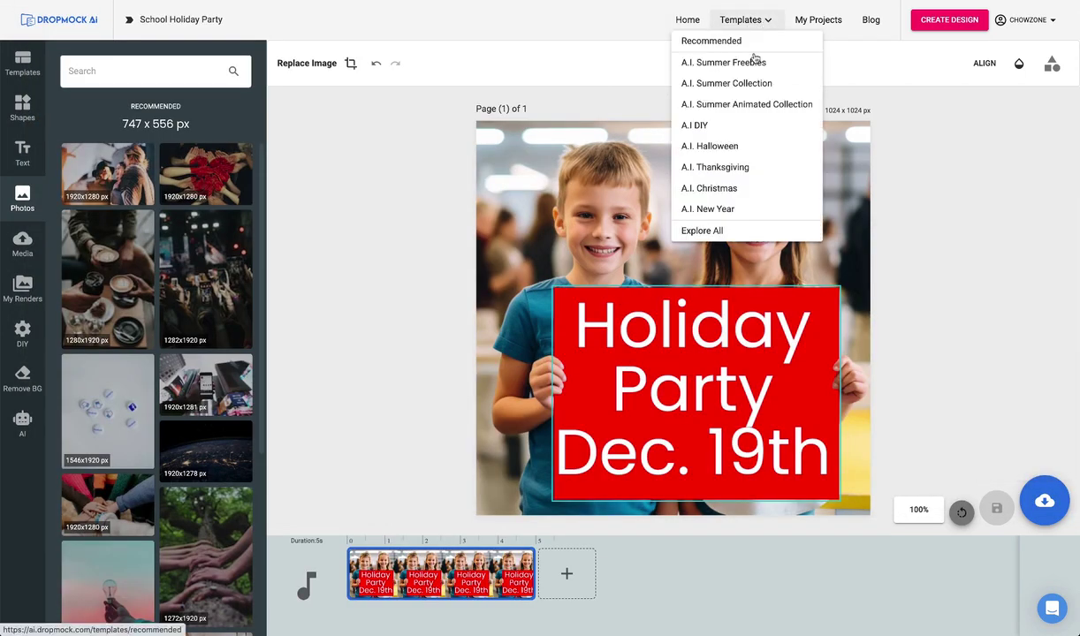
click(702, 229)
scroll(238, 207, down, 3)
scroll(238, 208, up, 5)
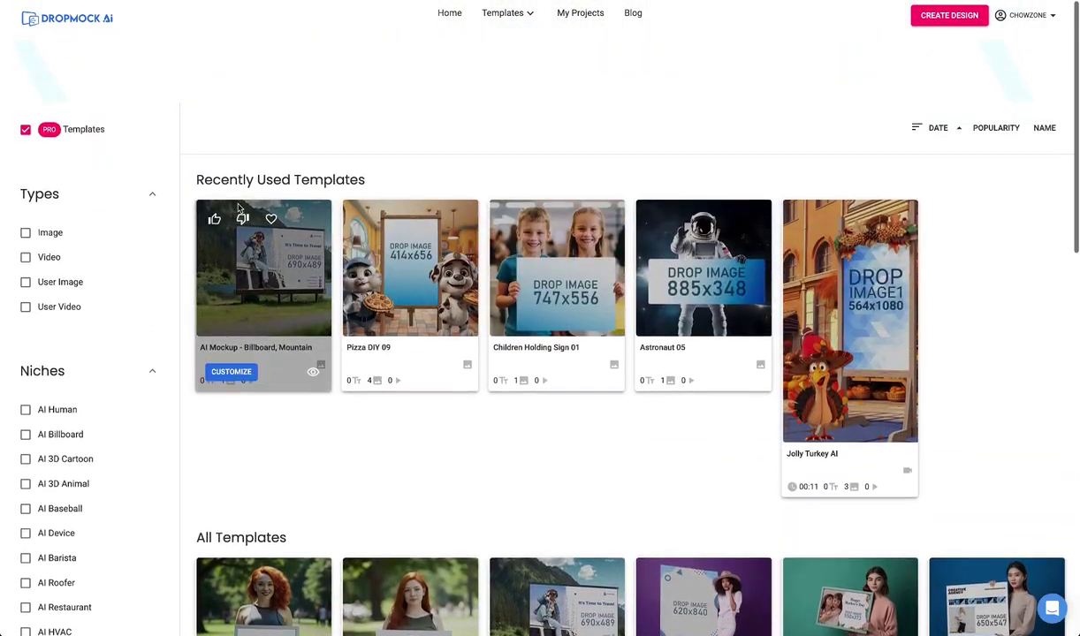
click(25, 256)
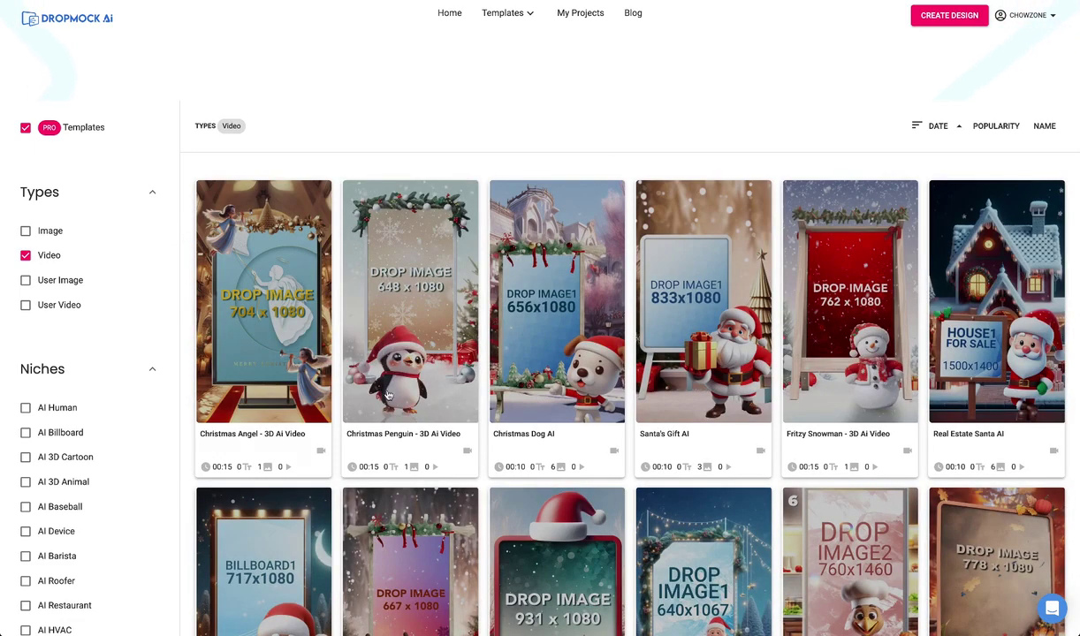
mouse_move(386, 424)
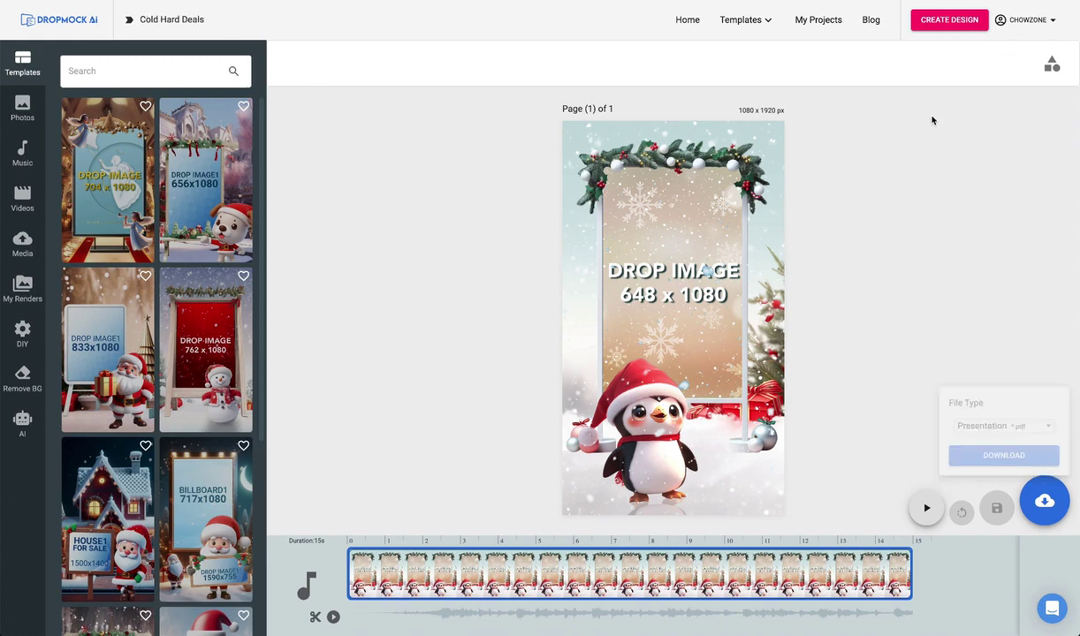
Create a blank custom design with width 648 and height 1080.
click(958, 19)
double_click(856, 76)
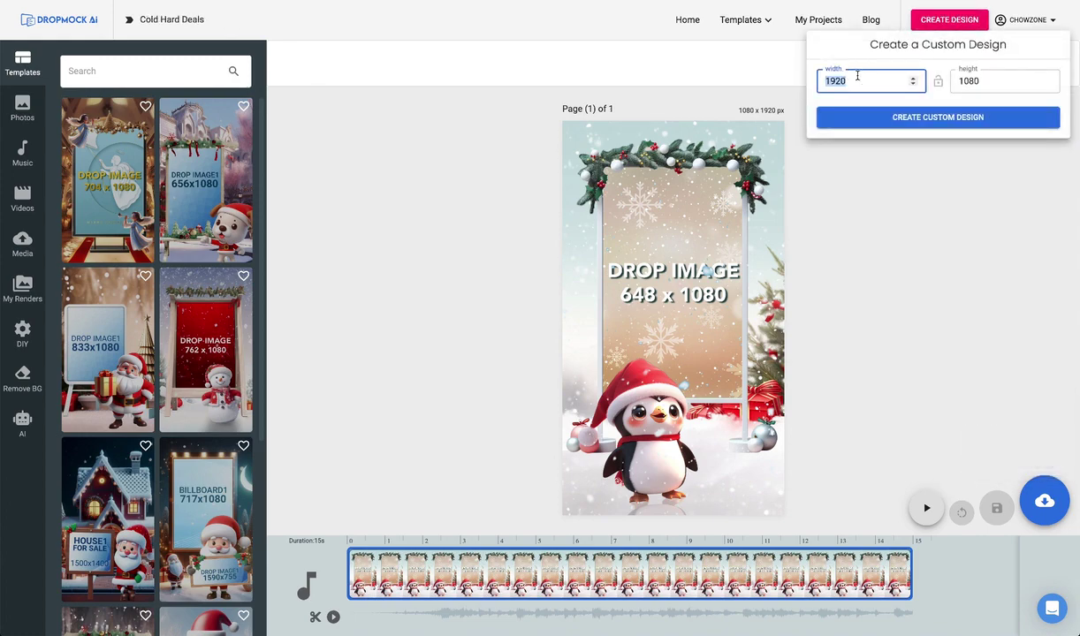
key(Tab)
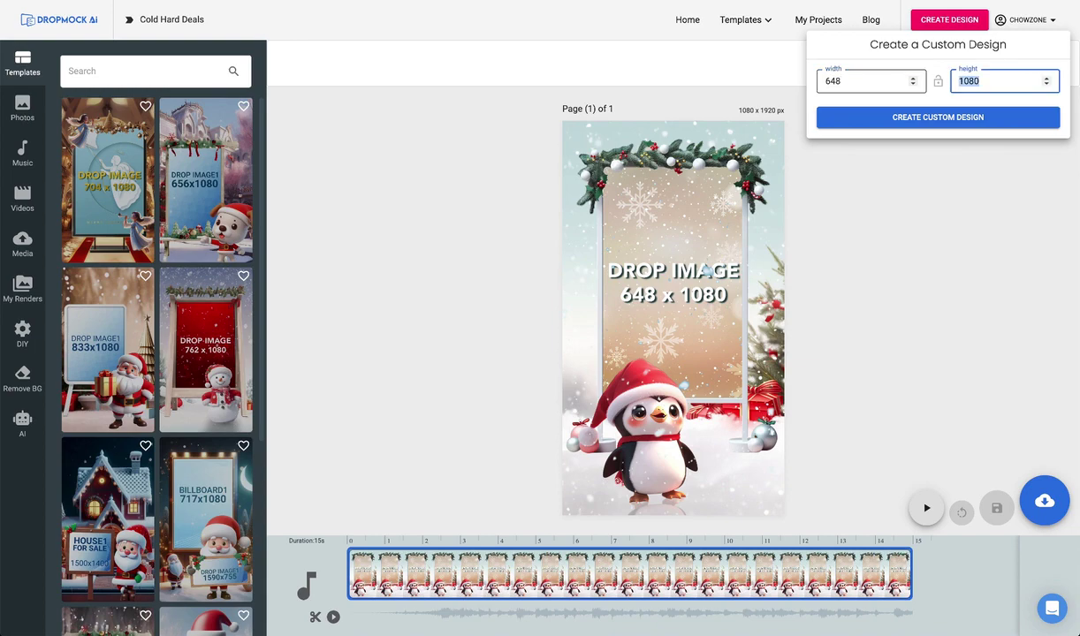
click(913, 120)
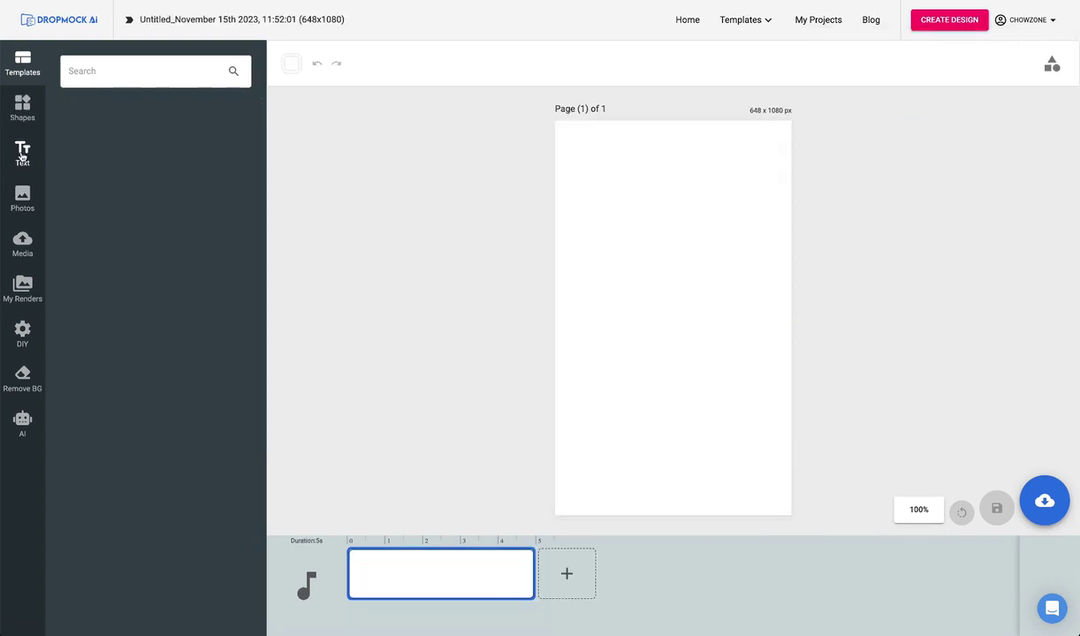
Add an enlarged, centre-aligned red 'Cold Hard Deal$' headline.
click(22, 152)
text(Cold Hard Deal$)
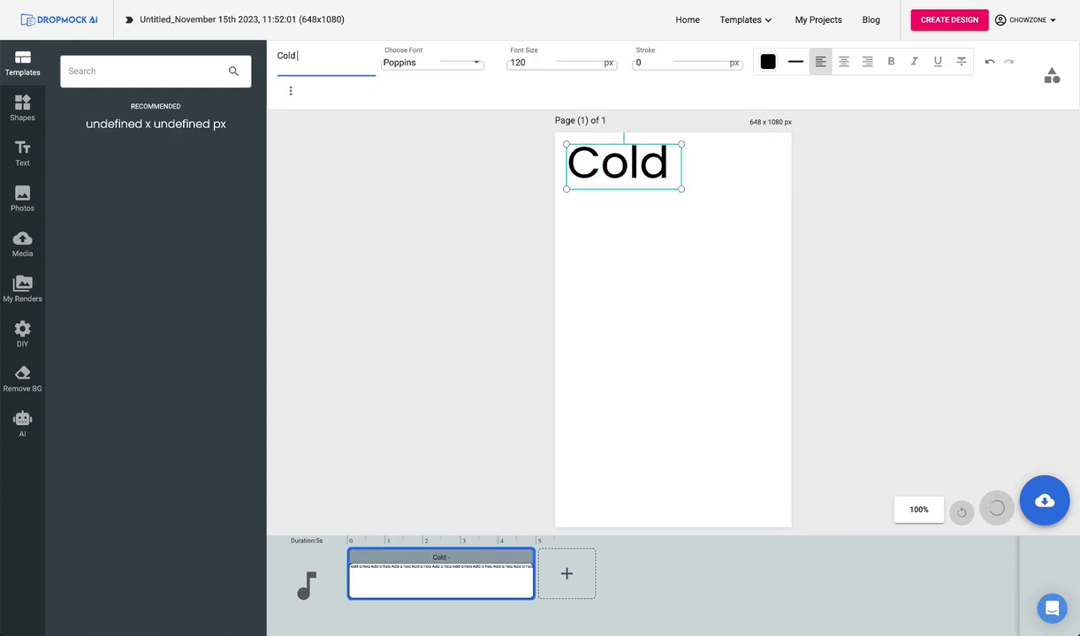
click(767, 62)
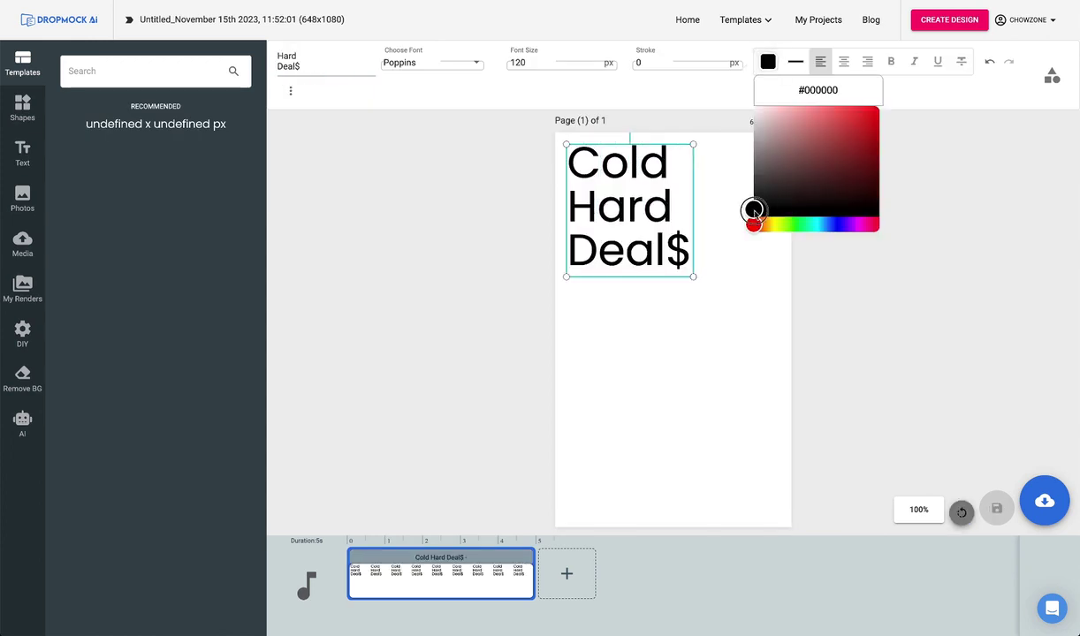
drag(752, 210, 876, 113)
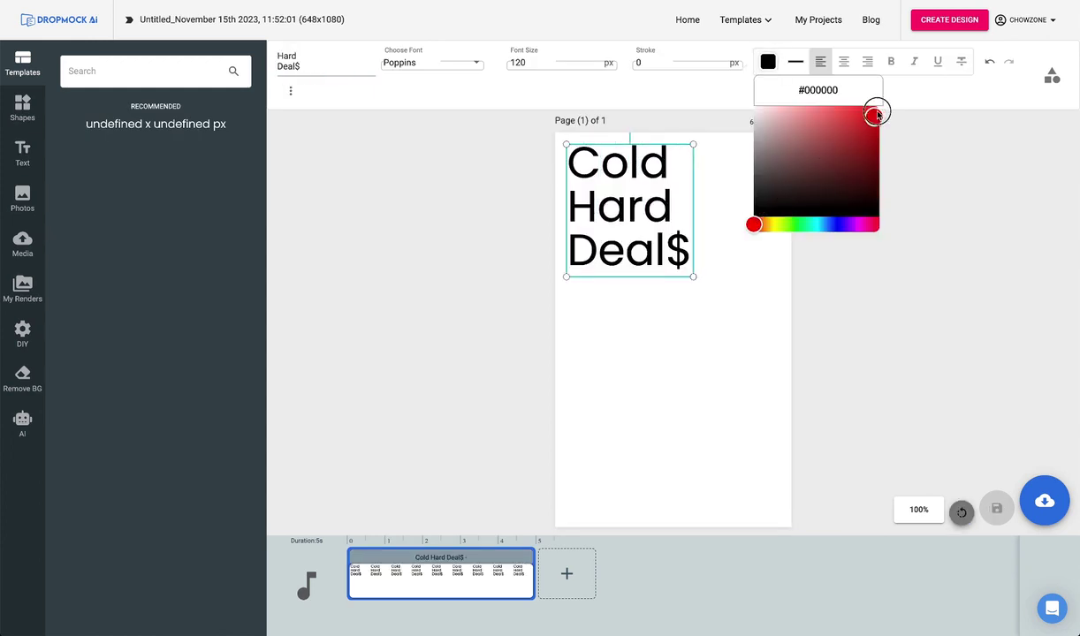
click(844, 61)
drag(693, 279, 771, 325)
click(486, 305)
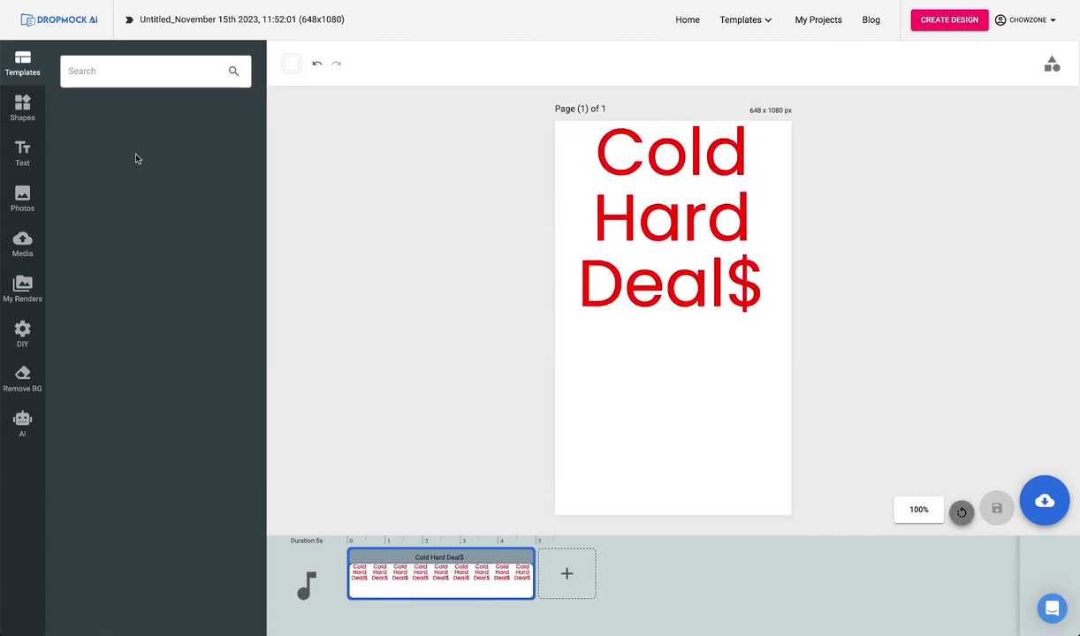
Add a square, stretch it across the page's lower half and colour it red.
click(22, 106)
click(84, 142)
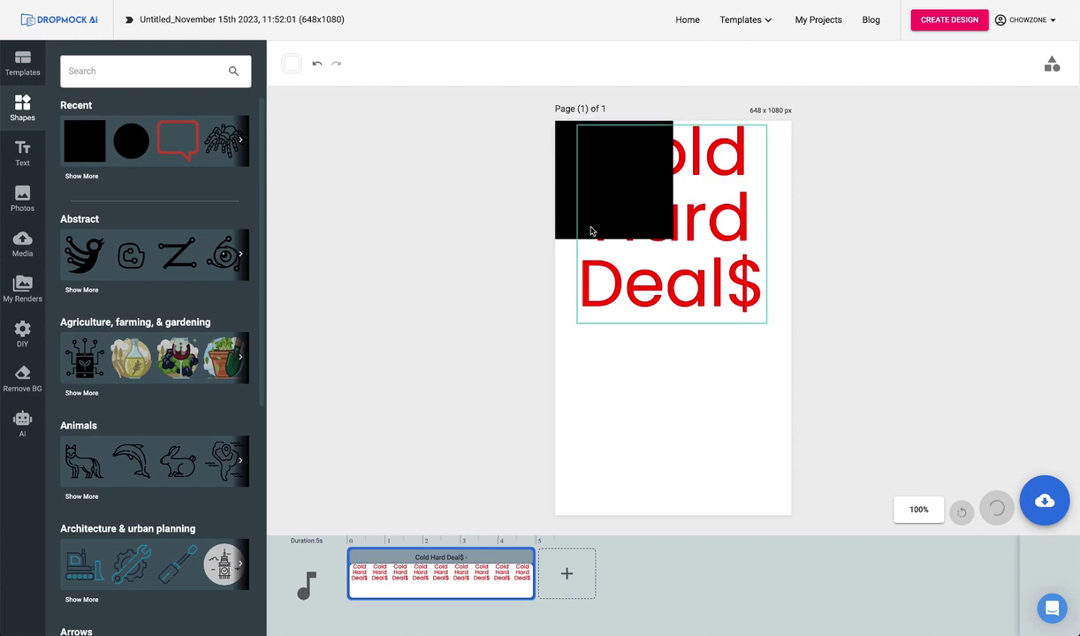
drag(578, 228, 677, 544)
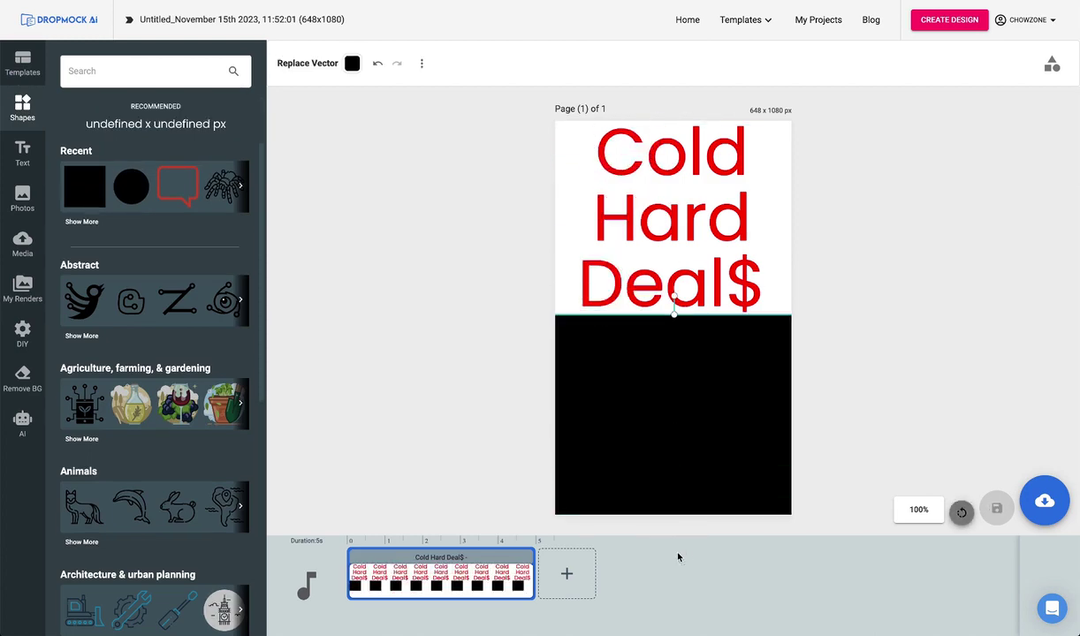
click(352, 62)
drag(341, 214, 471, 103)
click(481, 357)
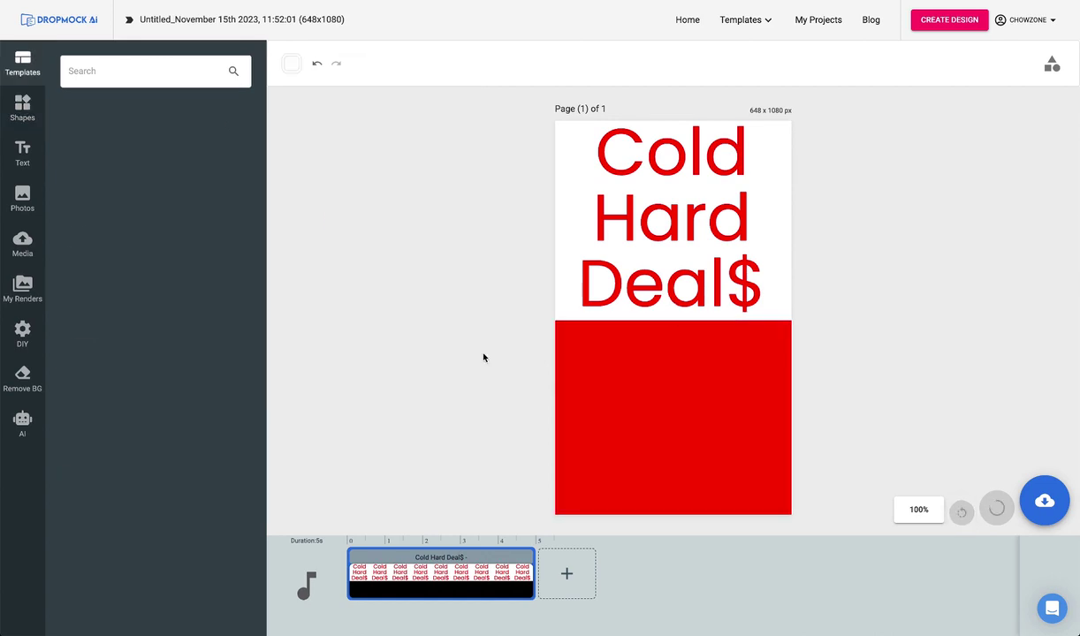
click(24, 156)
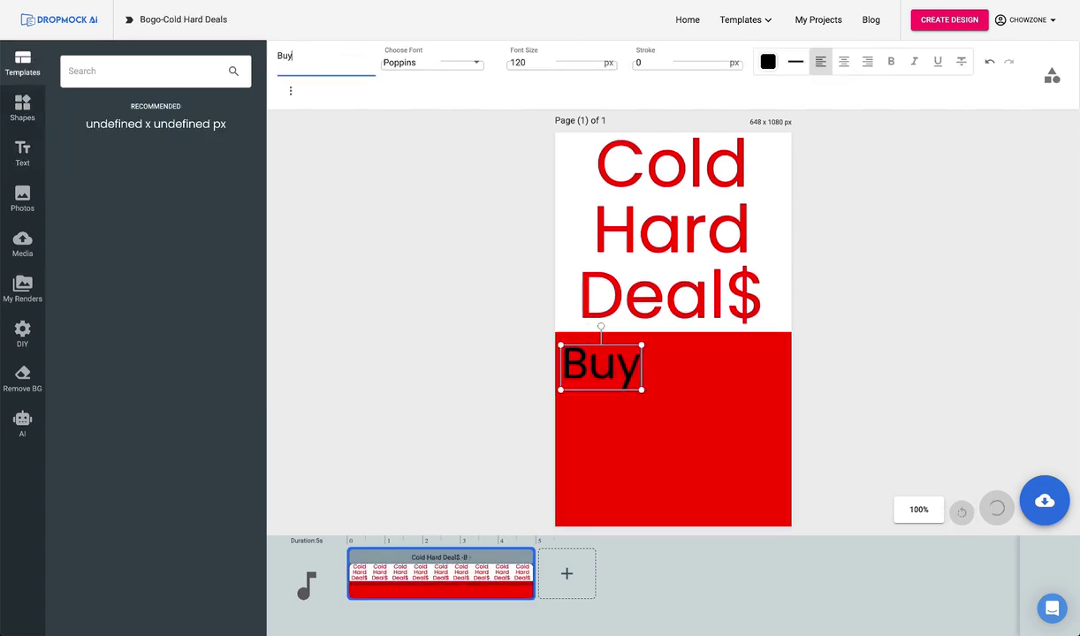
Complete the 'Buy One Get One FREE' text, centre-aligned and white.
text(One Get One FREE)
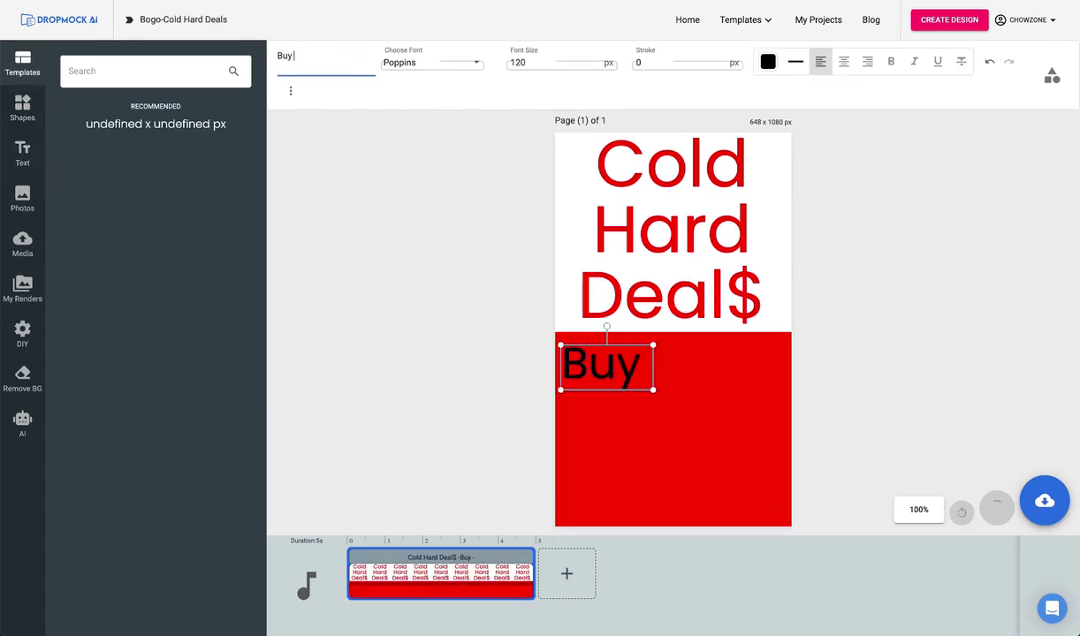
mouse_move(740, 20)
click(843, 61)
click(767, 61)
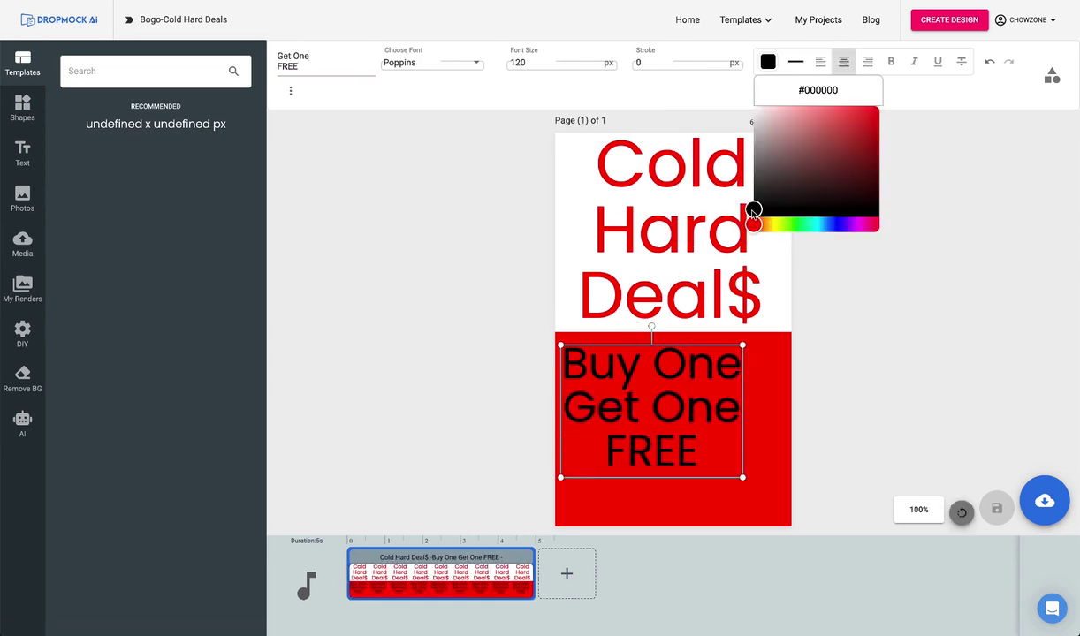
click(753, 109)
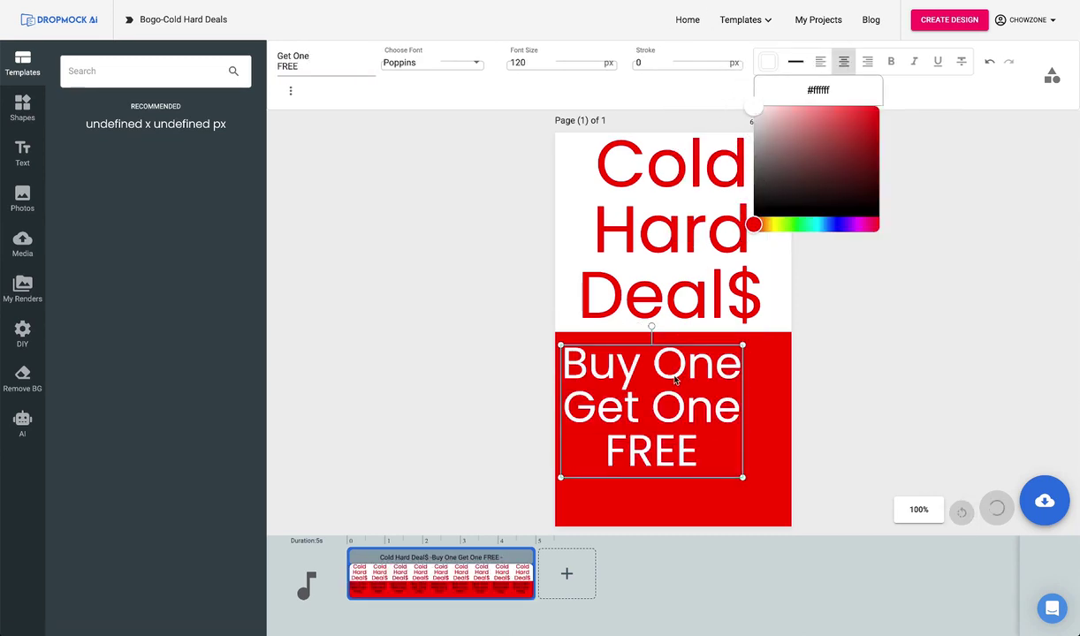
click(407, 123)
Add a 'Dec. 19th' heading below FREE at the bottom of the poster.
click(22, 152)
click(141, 131)
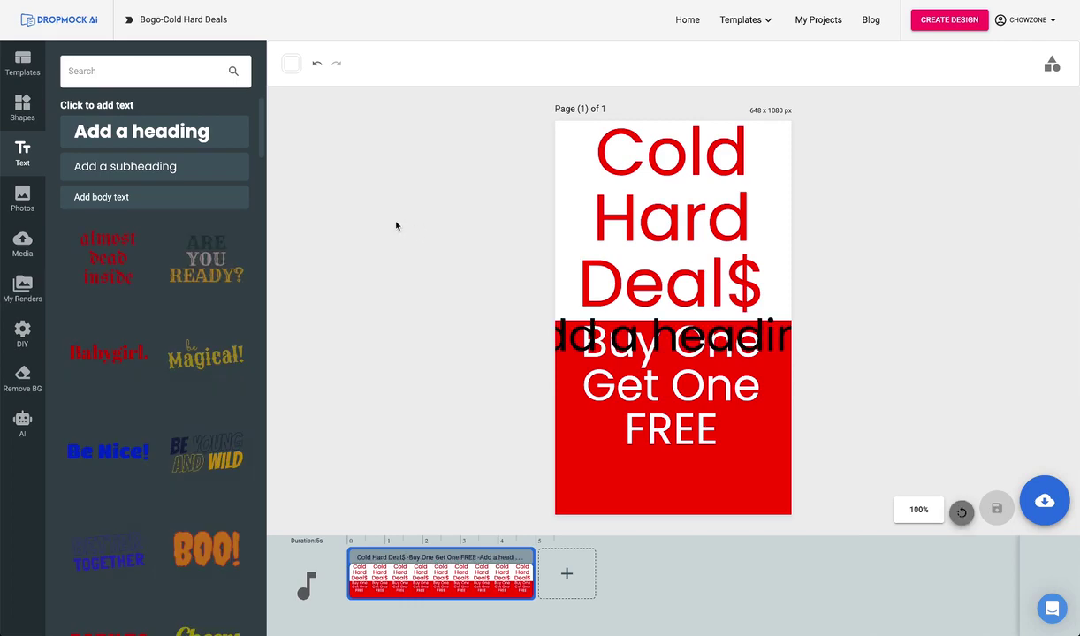
drag(626, 342, 678, 488)
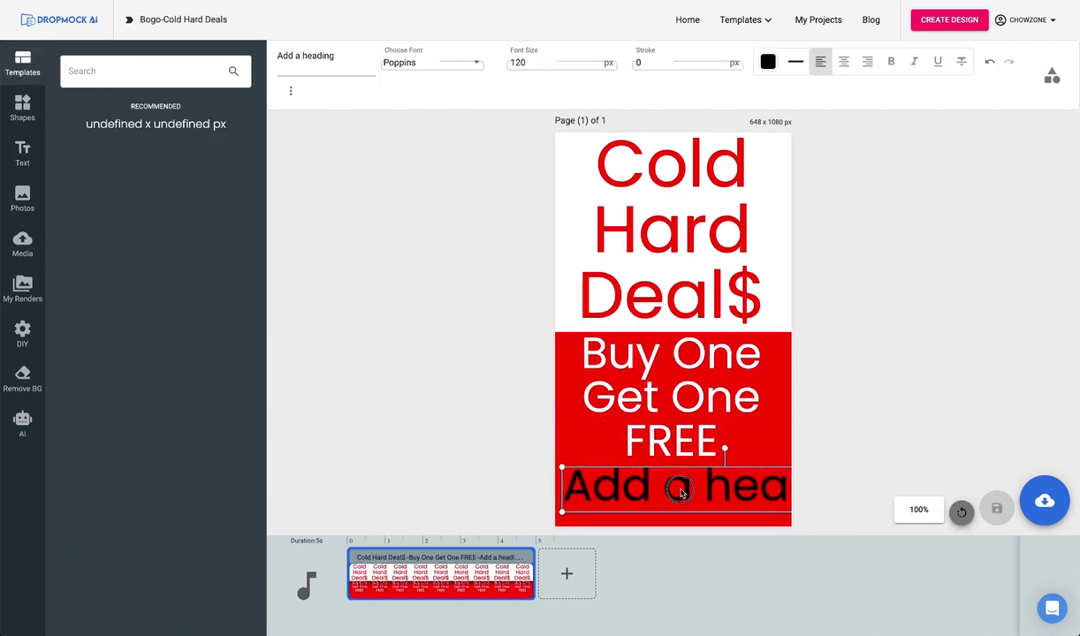
click(325, 55)
drag(321, 55, 276, 55)
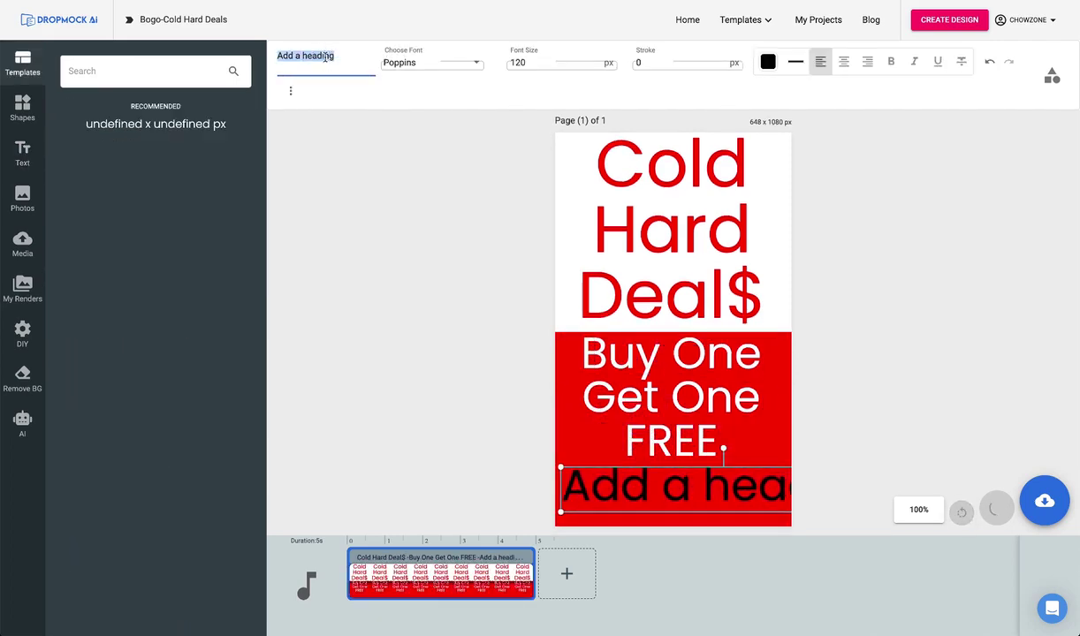
text(Dec. 19th)
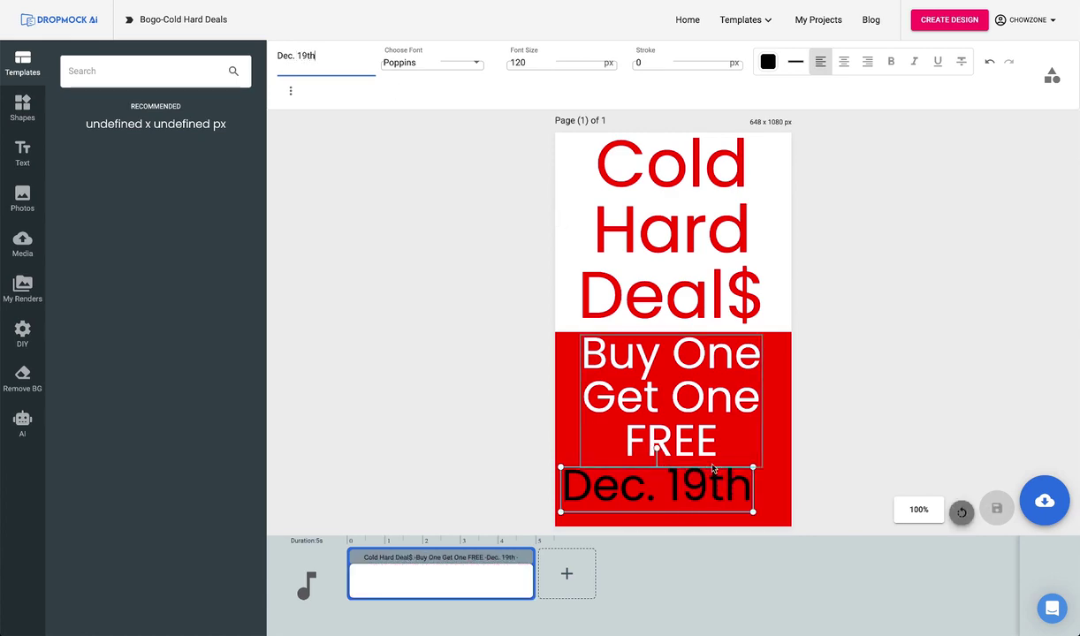
click(1058, 513)
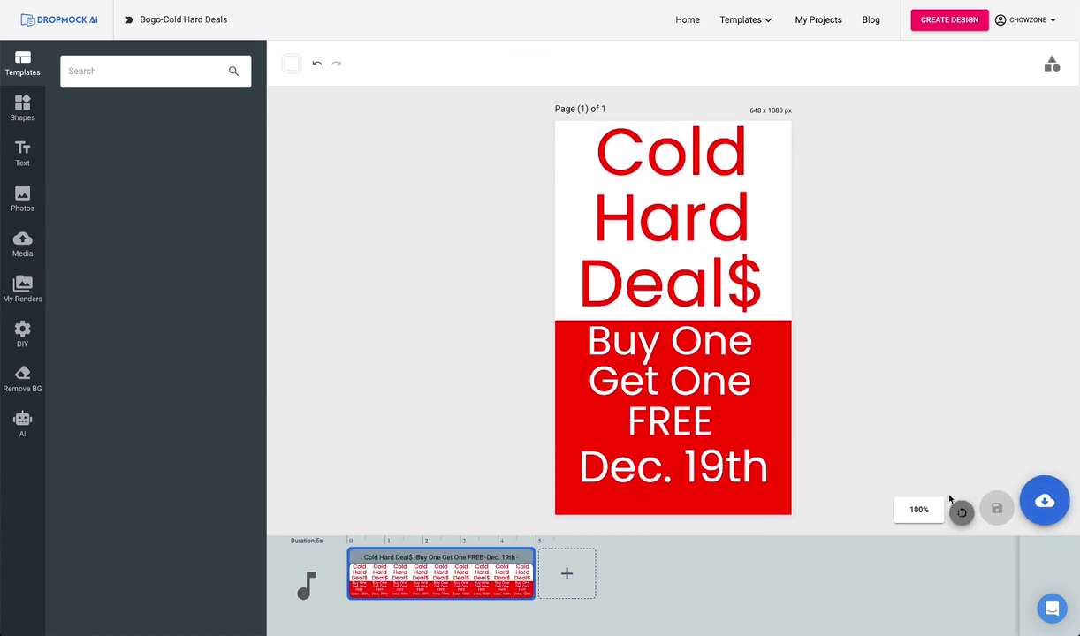
Save the poster and go to the My Projects drafts list.
mouse_move(1023, 505)
click(1014, 452)
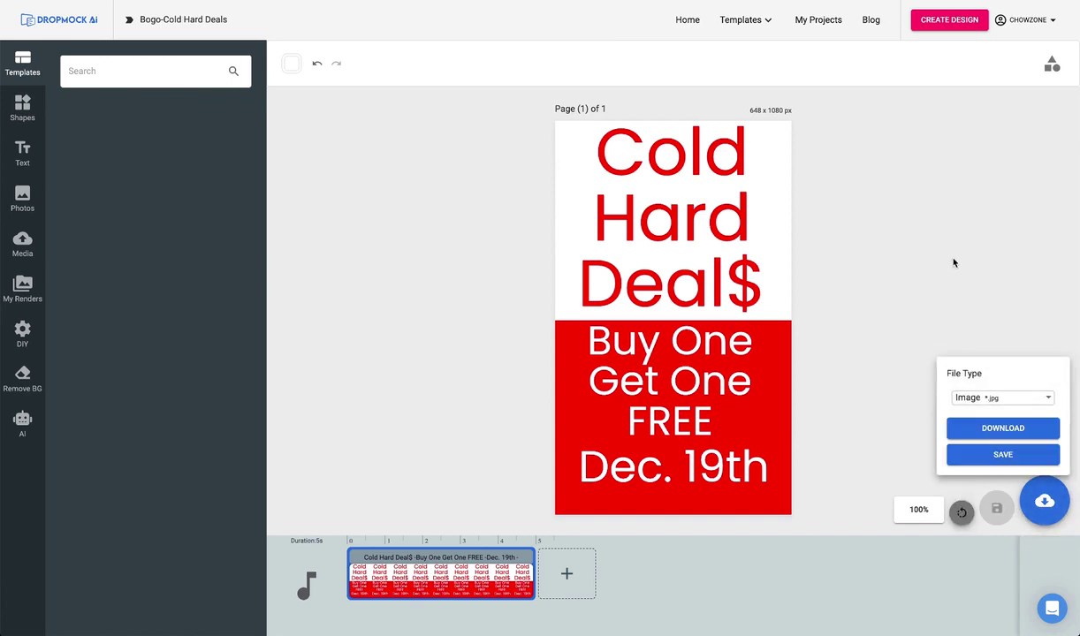
click(818, 20)
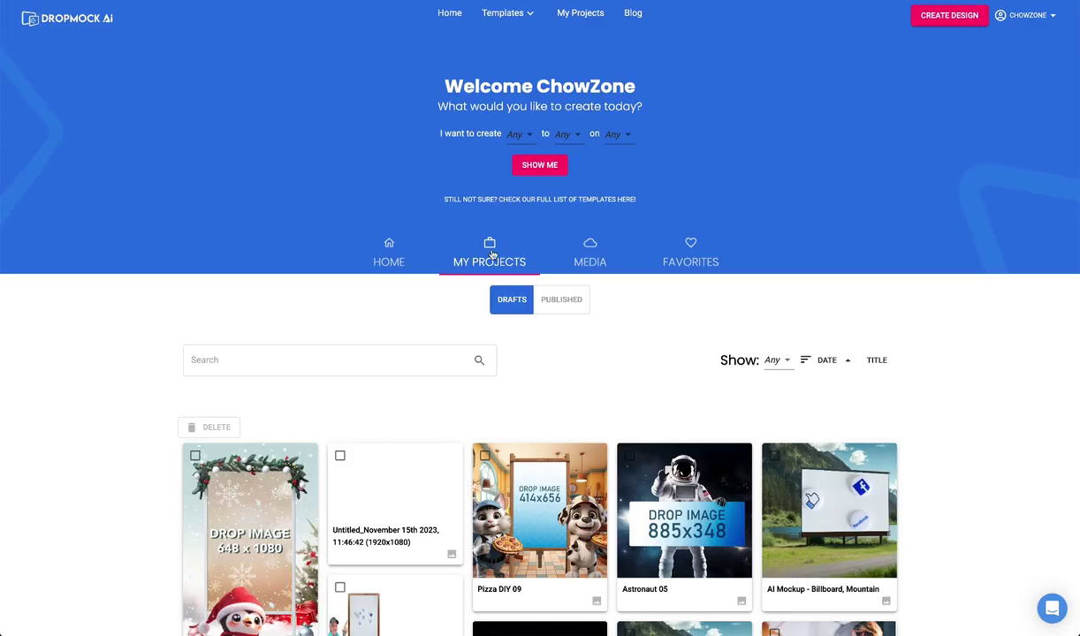
Open the Christmas penguin draft and fill its drop image with the Cold Hard Deals render.
click(298, 468)
click(338, 462)
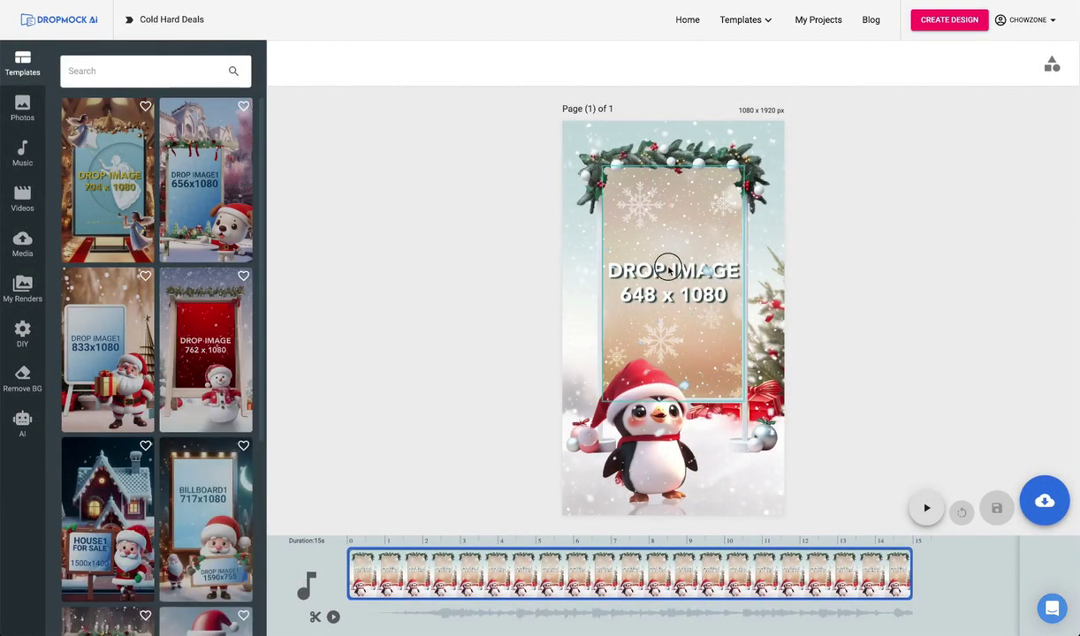
click(664, 265)
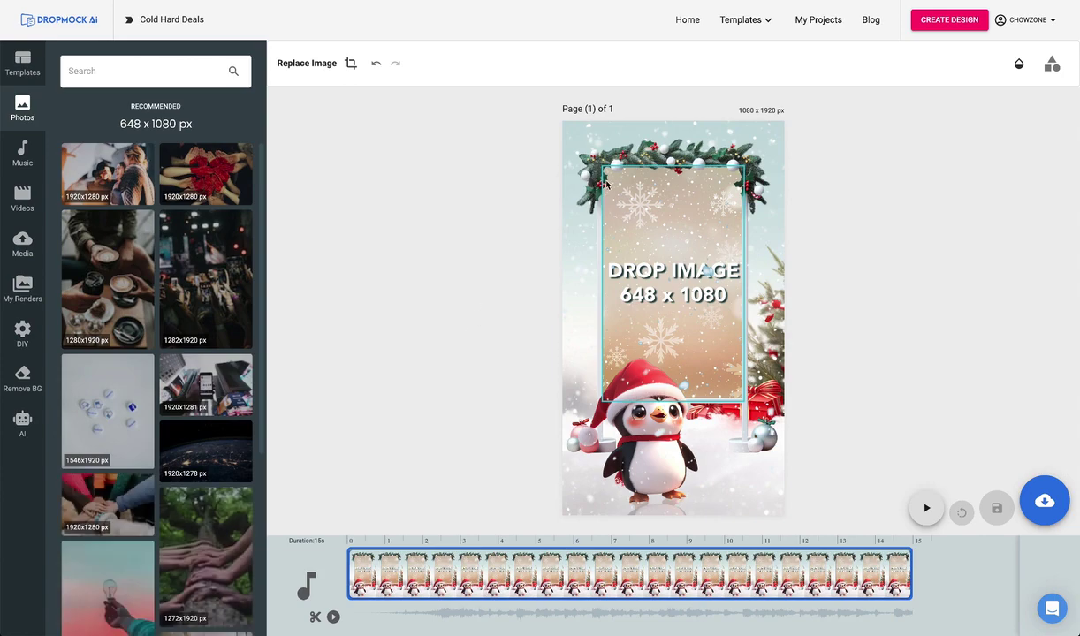
click(22, 285)
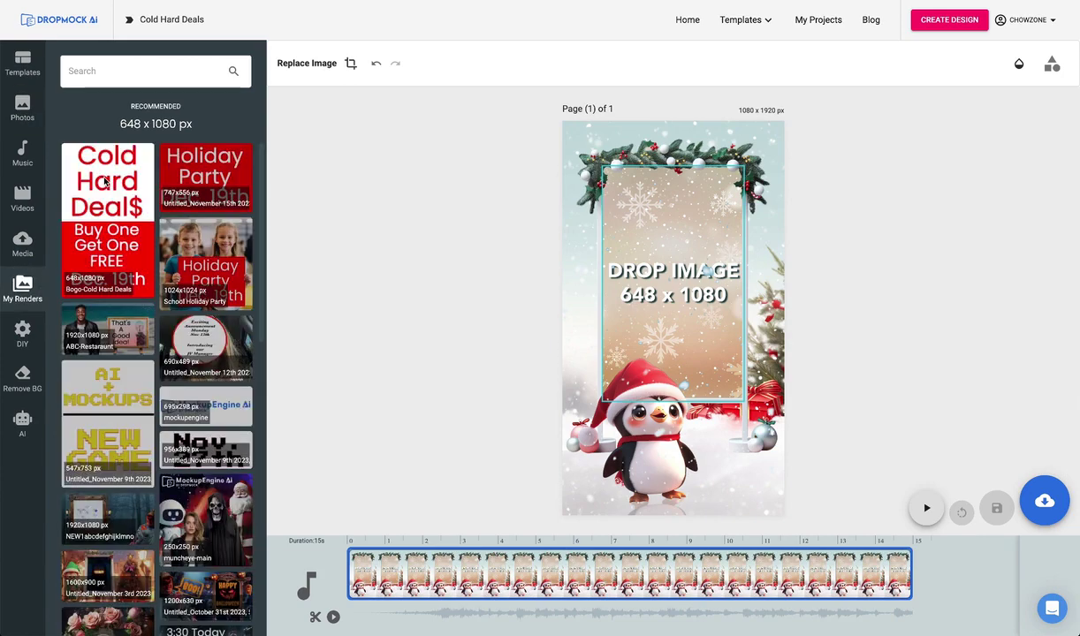
click(105, 181)
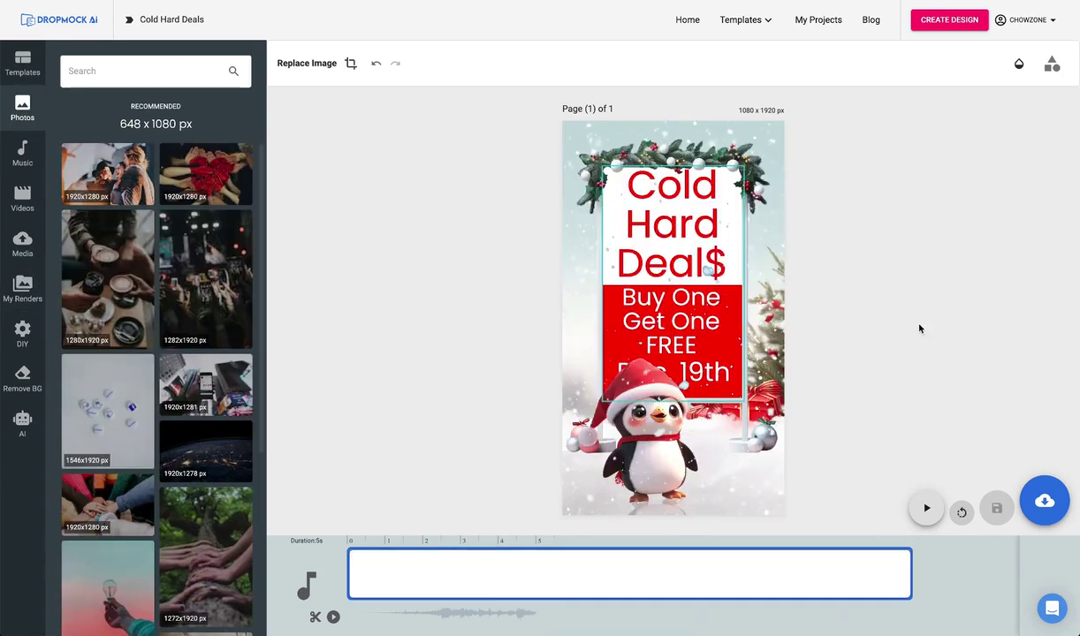
Render the penguin mockup as an MP4 video.
click(1044, 501)
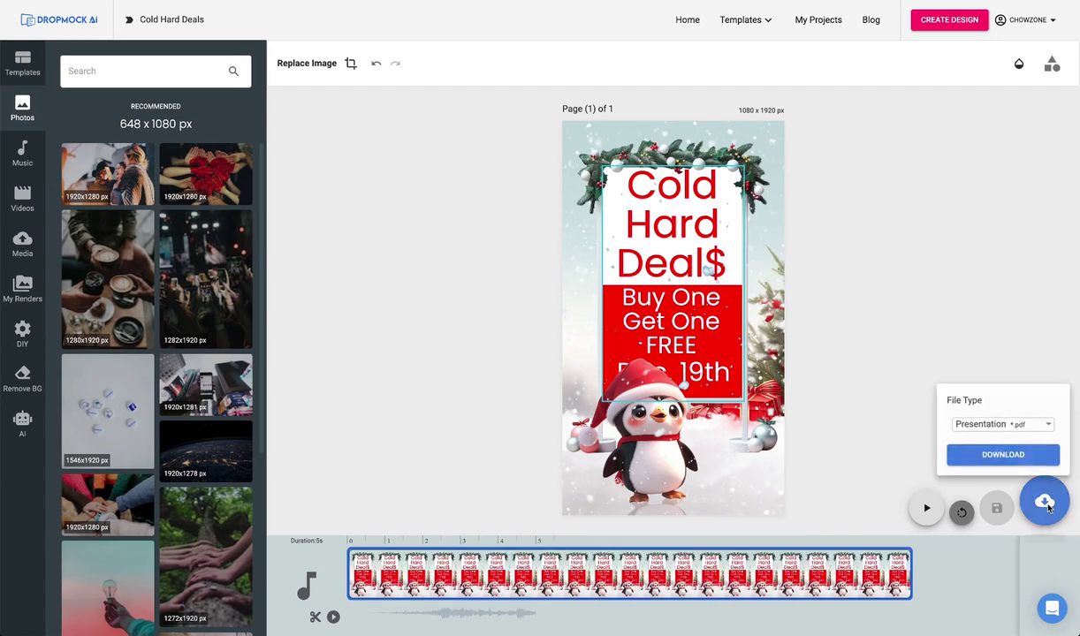
click(1041, 426)
click(998, 444)
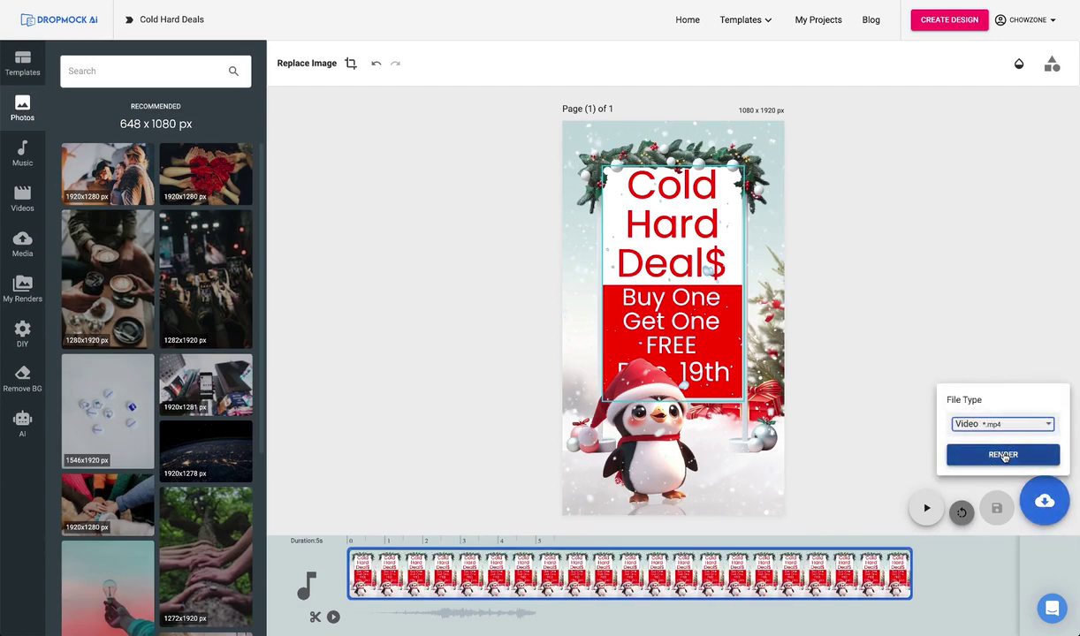
click(1003, 455)
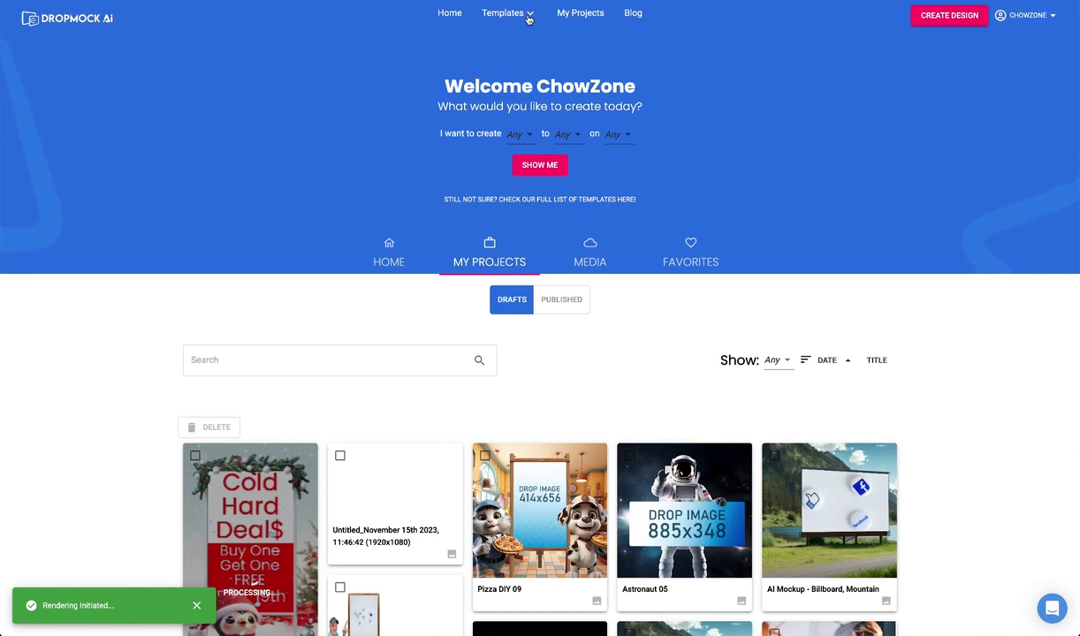
Create a new blank 1920×1080 custom design using the default width and height.
mouse_move(508, 14)
click(944, 19)
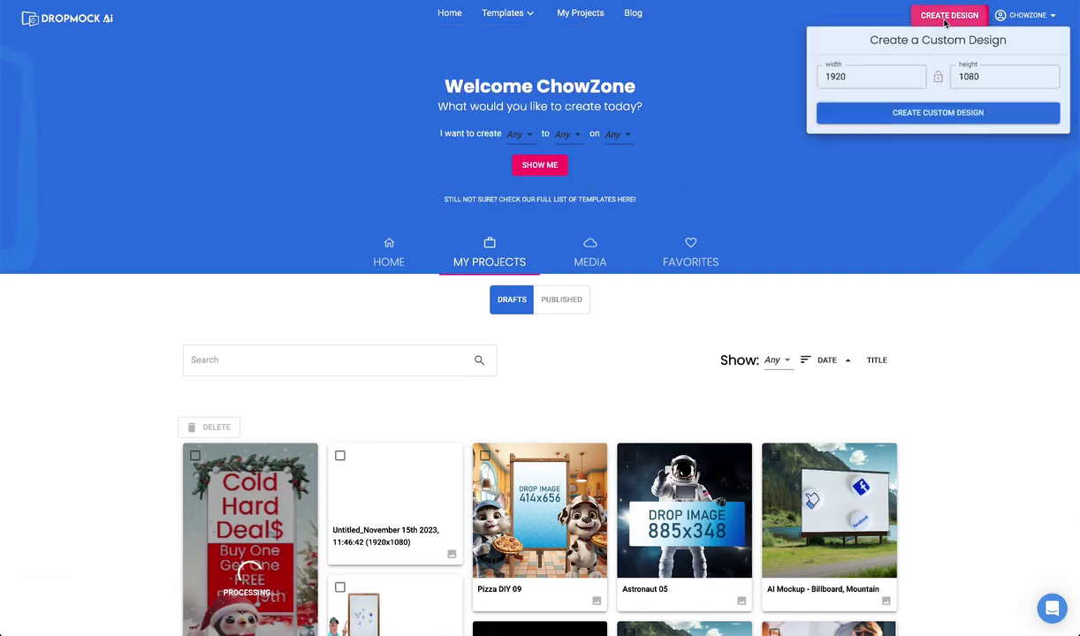
click(936, 113)
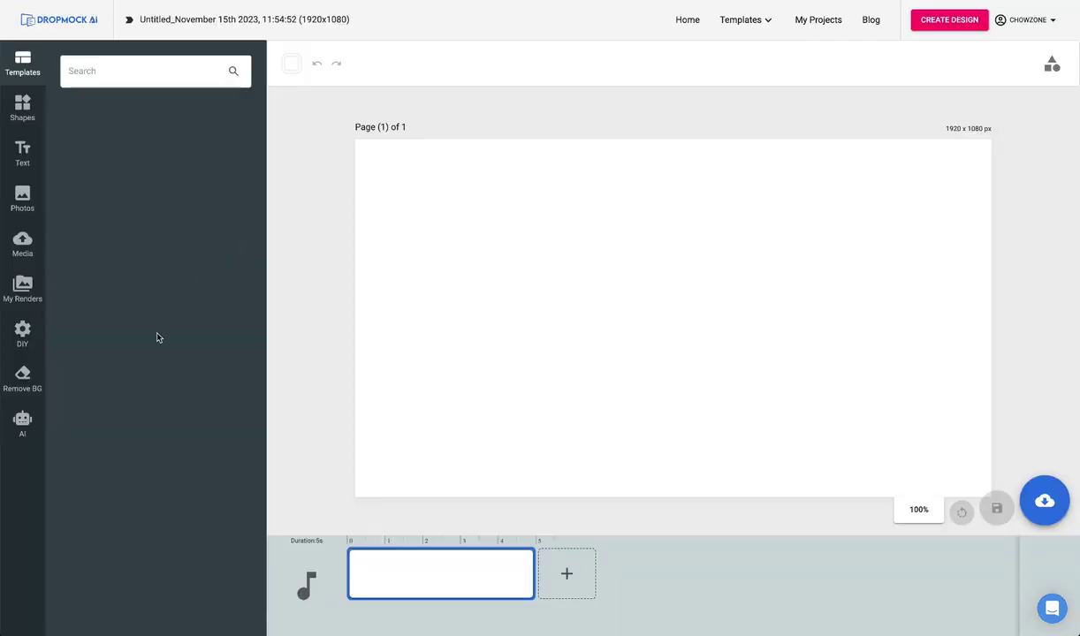
click(22, 422)
Generate sunny beach images from an AI prompt and save them all to media.
click(89, 77)
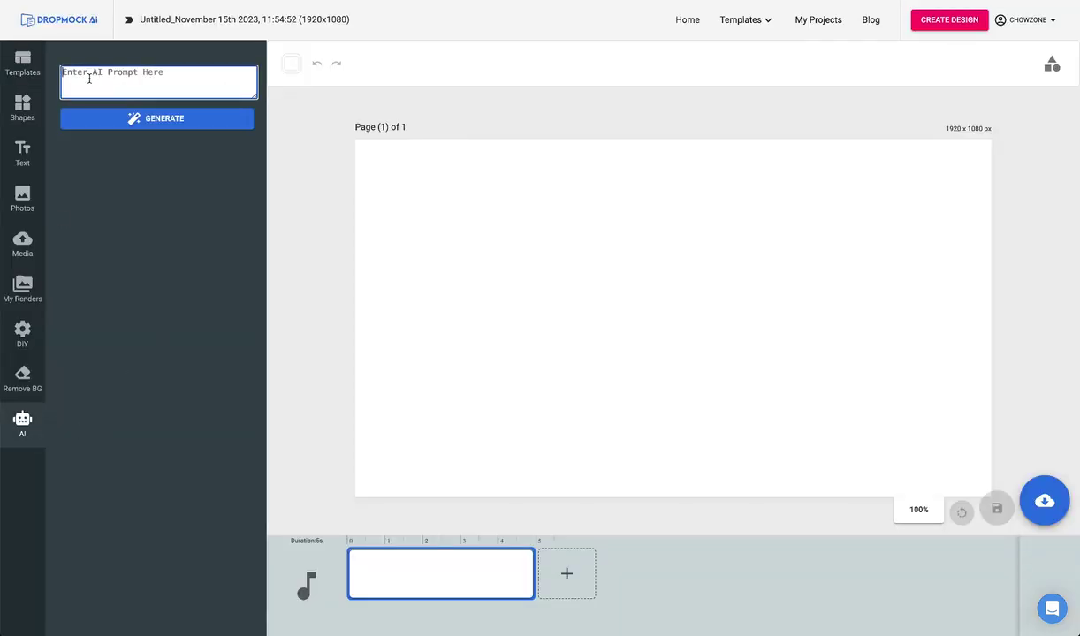
text(whi)
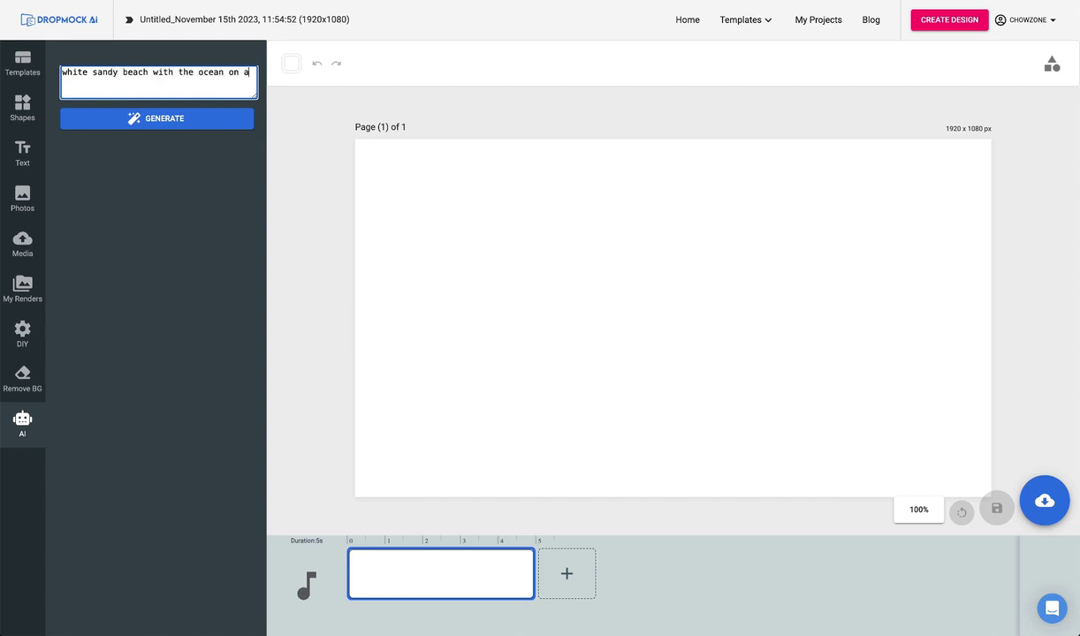
click(173, 122)
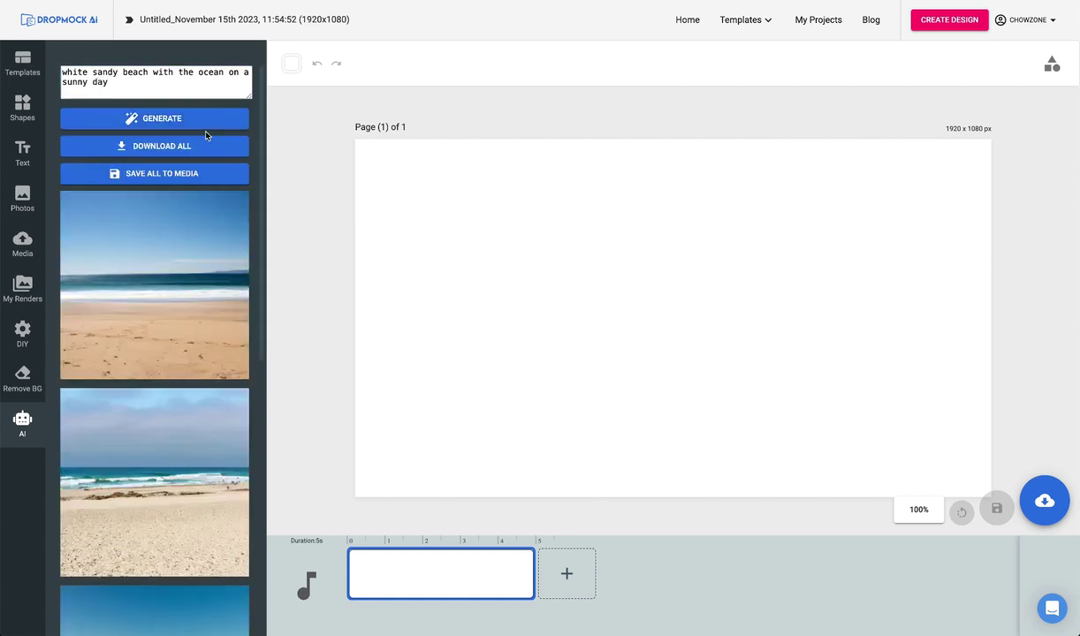
scroll(204, 184, down, 2)
scroll(204, 183, down, 5)
scroll(204, 183, up, 10)
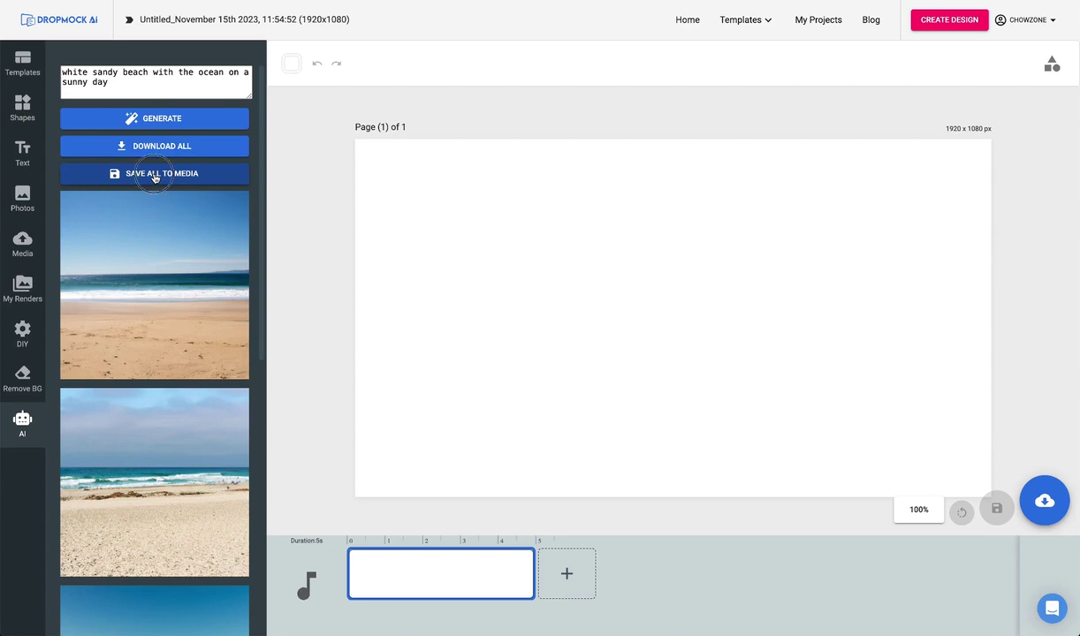
click(155, 175)
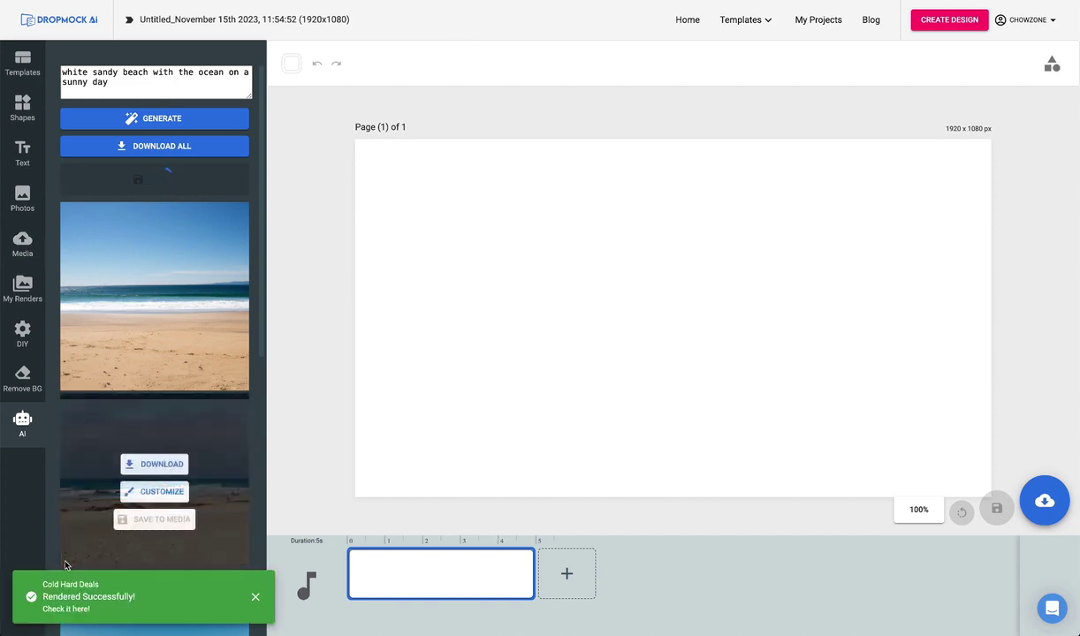
Place one generated beach image on the canvas and stretch it to fill the page.
mouse_move(90, 279)
scroll(80, 282, down, 5)
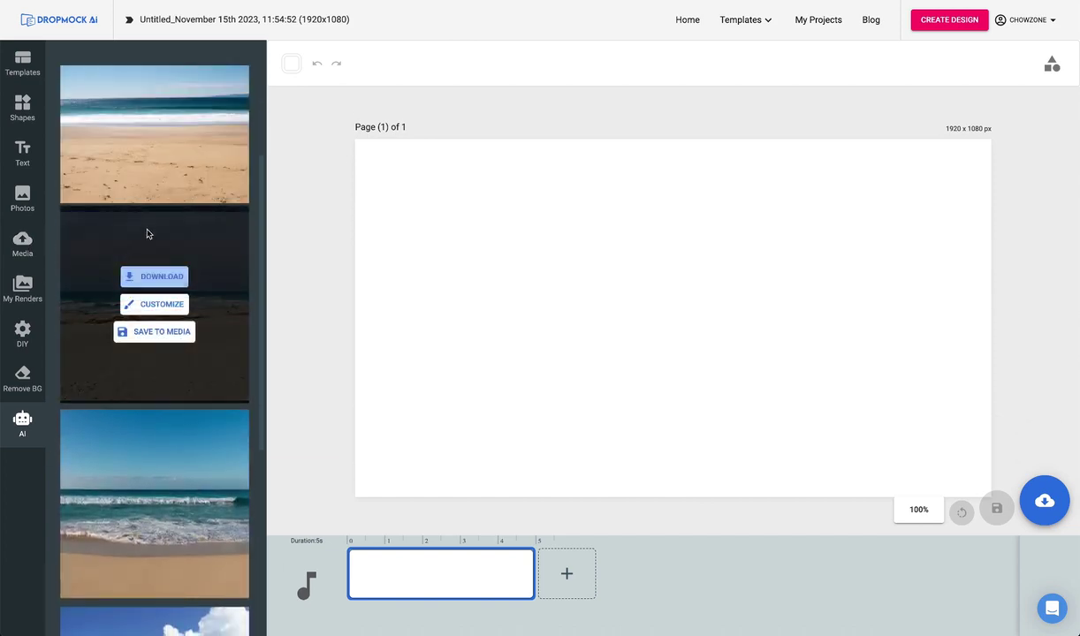
click(161, 304)
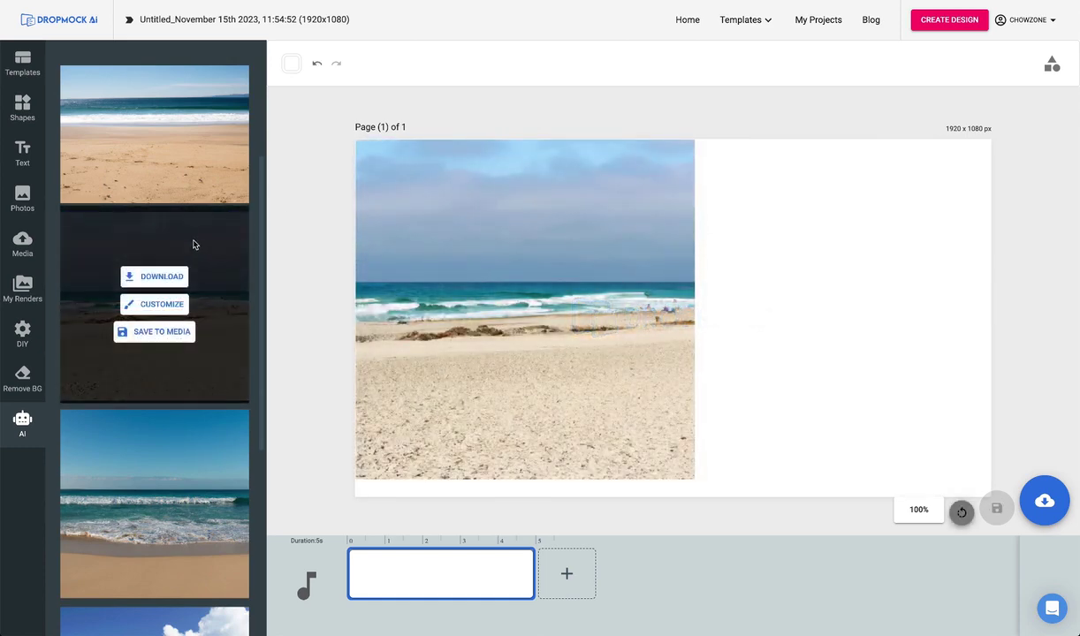
click(619, 409)
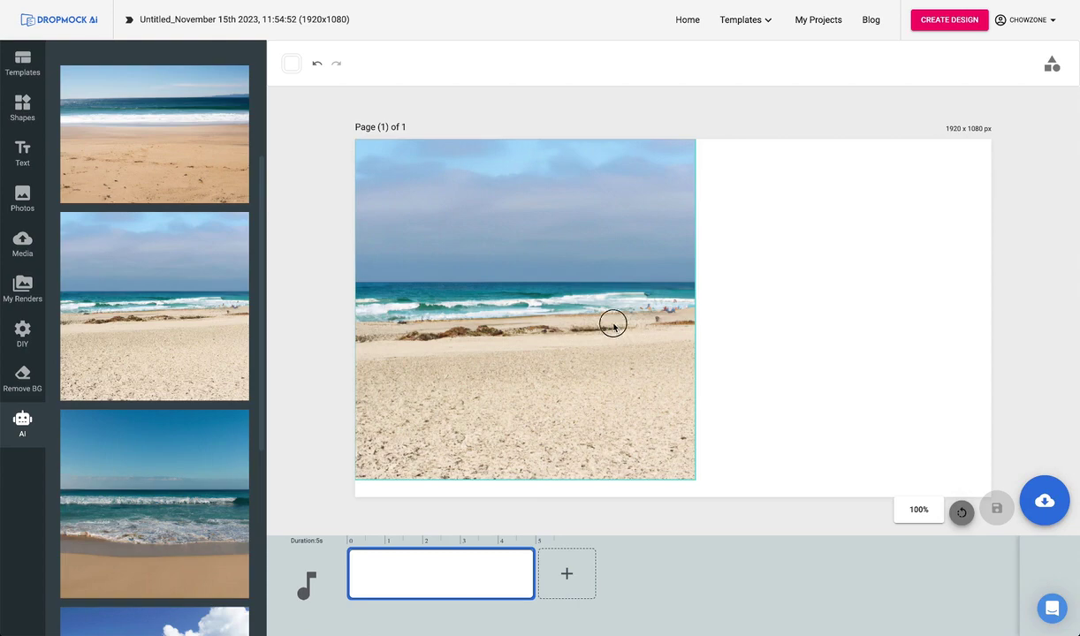
drag(613, 326, 597, 161)
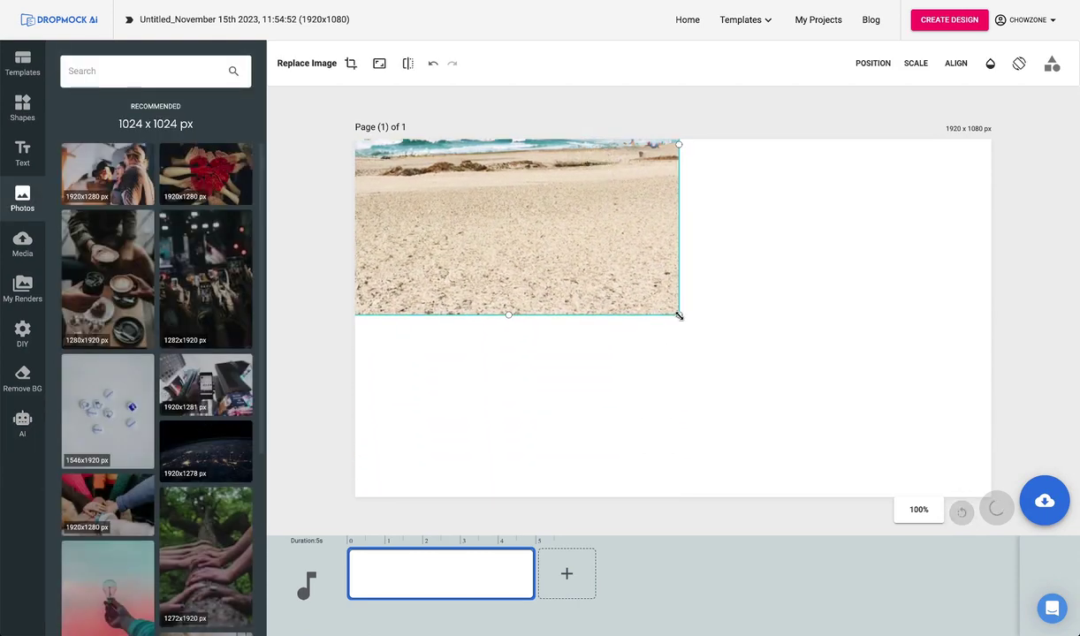
drag(678, 315, 1008, 618)
click(310, 397)
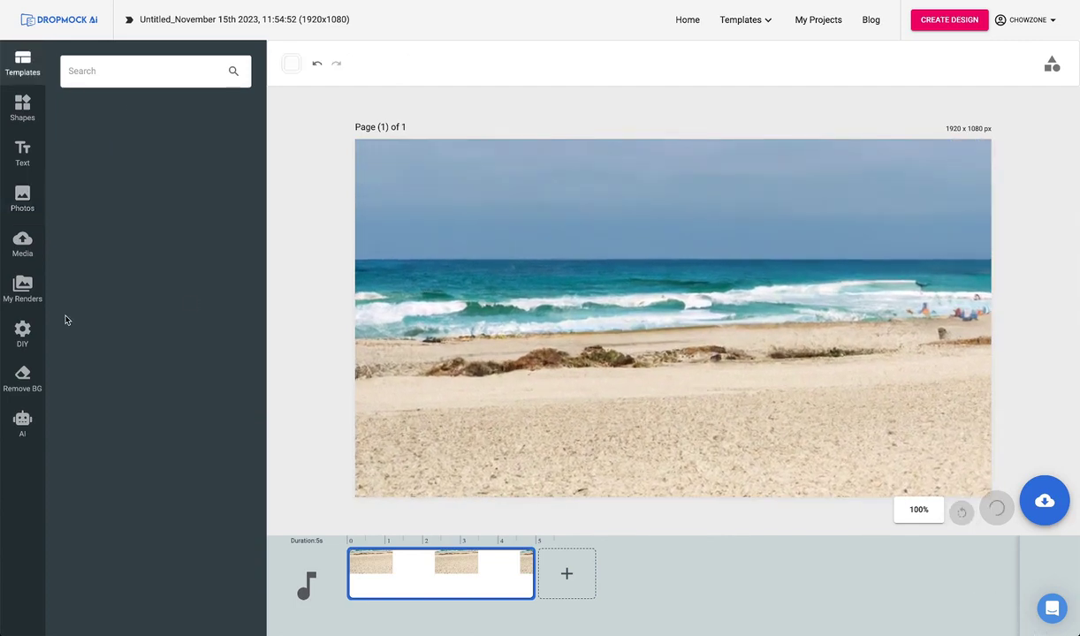
Add the Sign-13 banner frame, move it right on the beach and shrink it slightly.
click(23, 334)
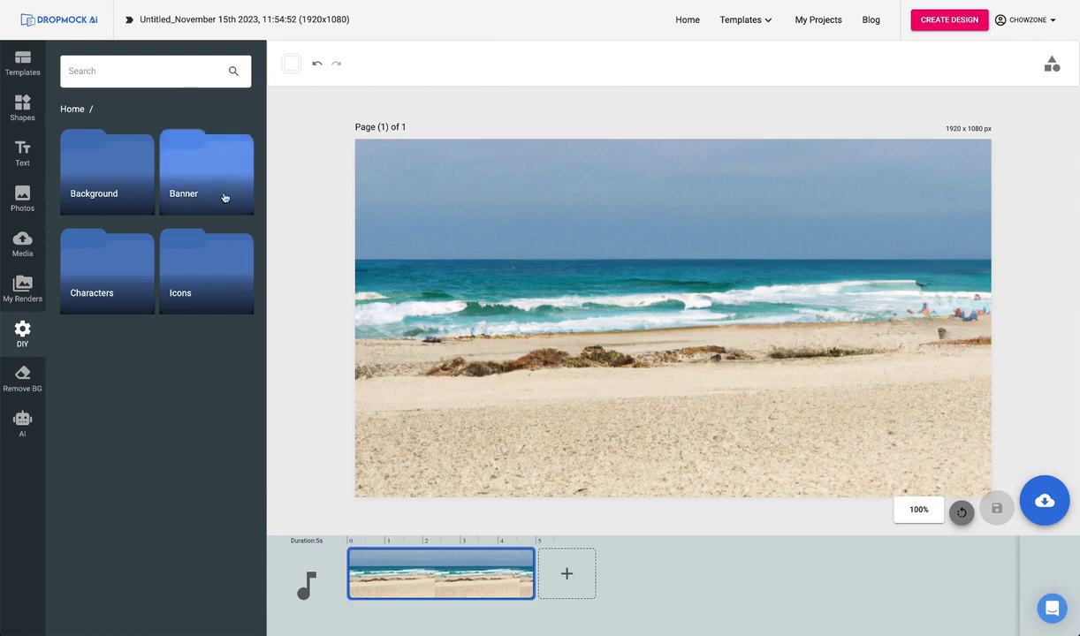
click(200, 165)
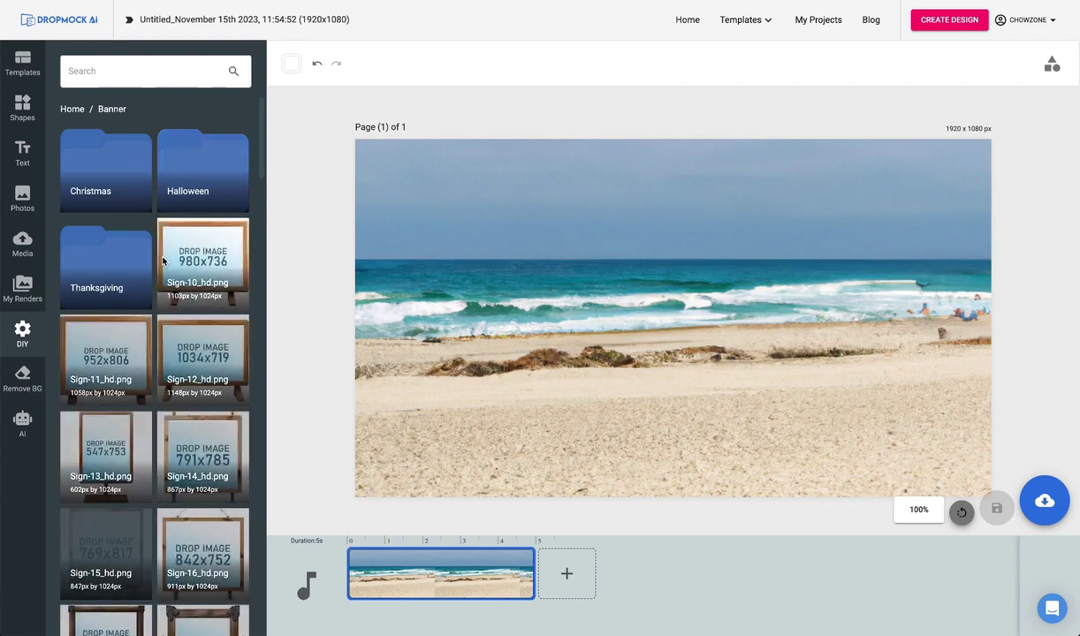
scroll(162, 262, down, 3)
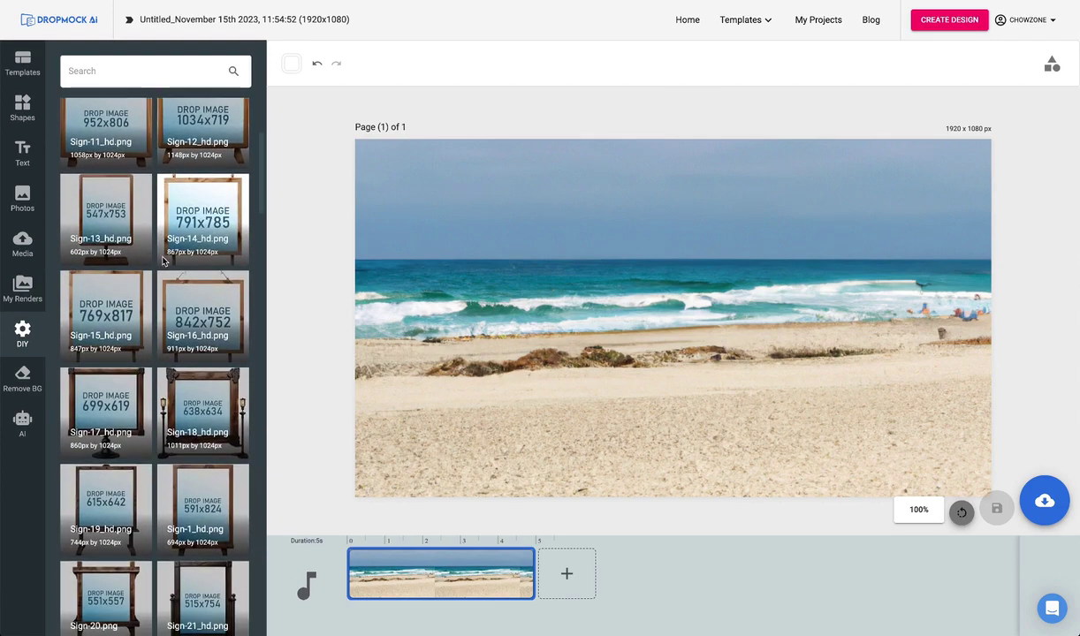
click(112, 221)
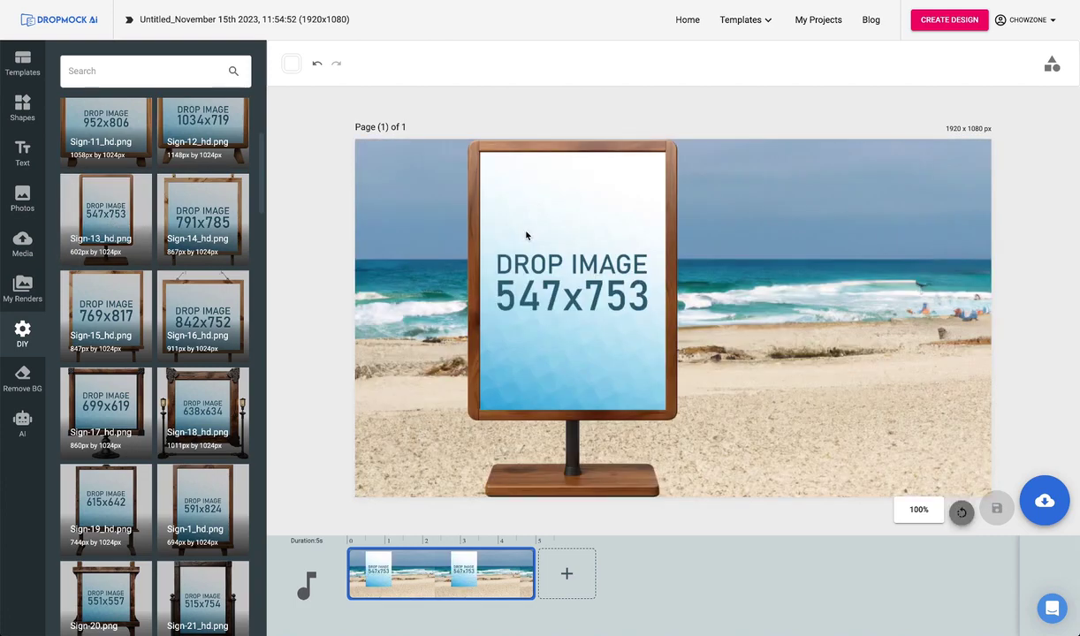
drag(482, 240, 723, 247)
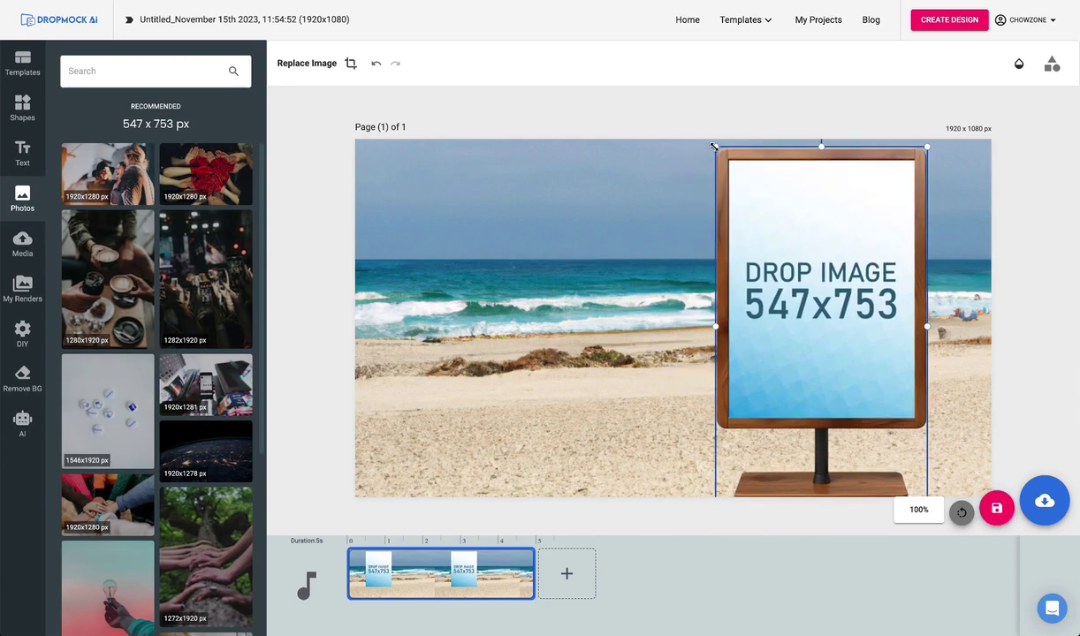
drag(714, 146, 765, 202)
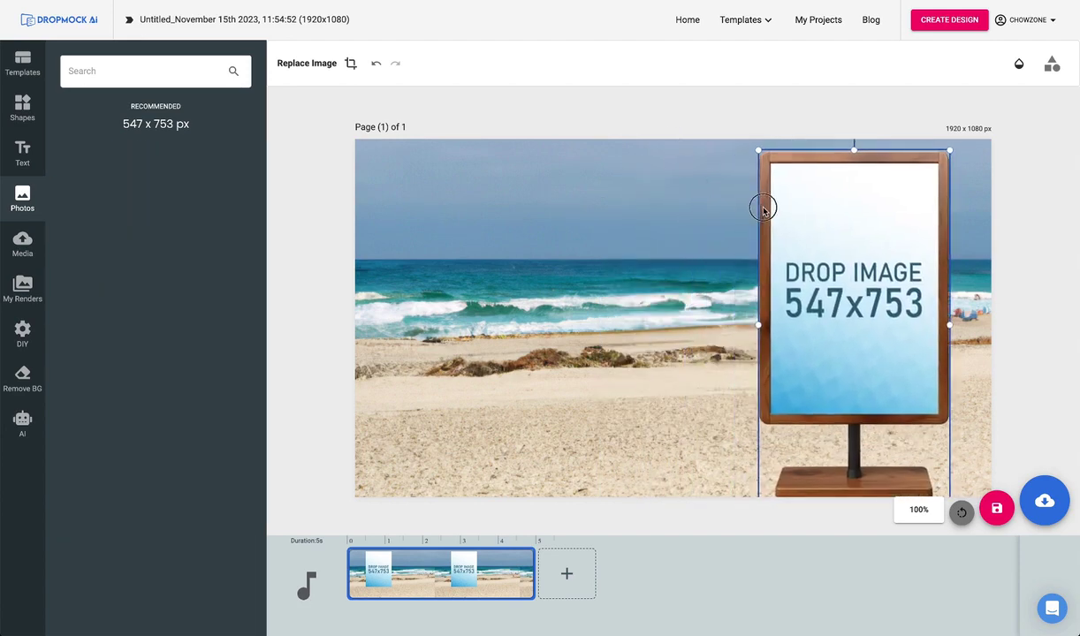
click(597, 262)
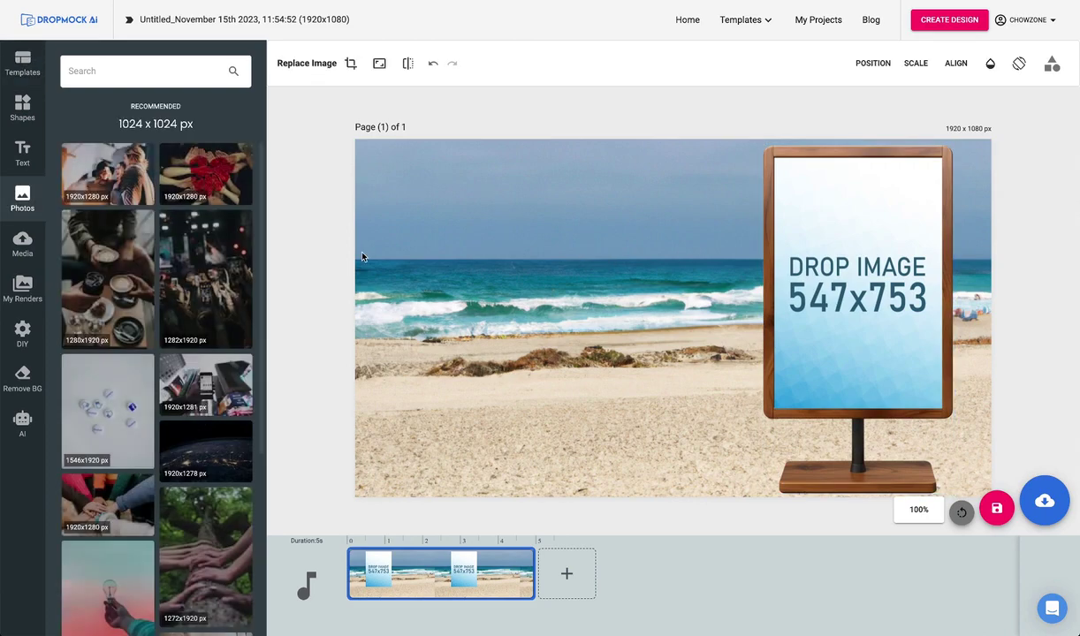
click(26, 345)
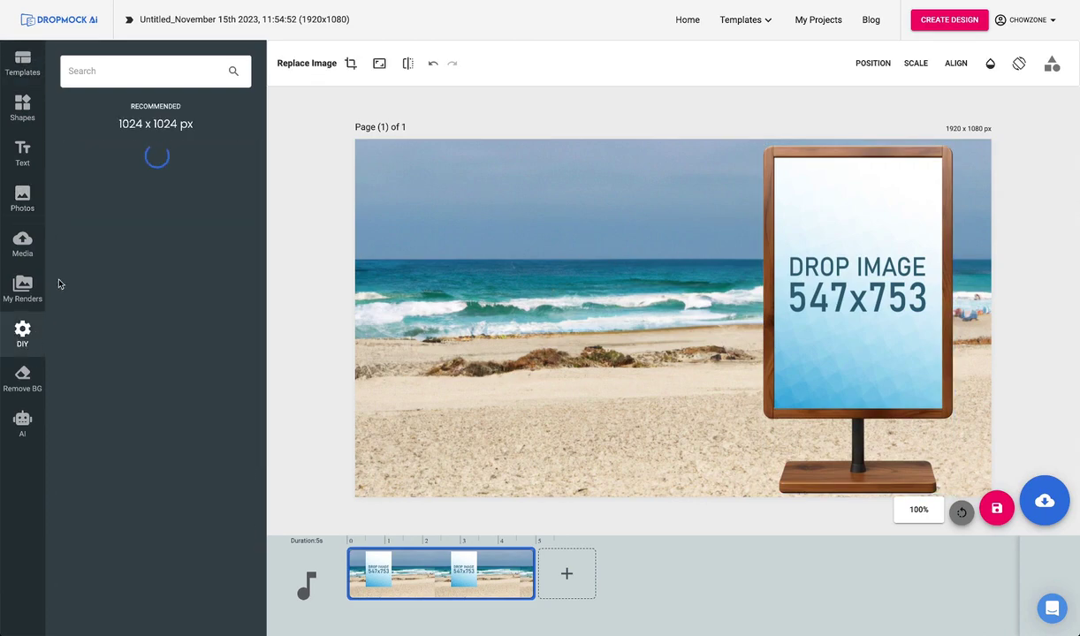
Add the karate26 couple from Characters > Martial Arts left of the sign and enlarge it.
click(70, 111)
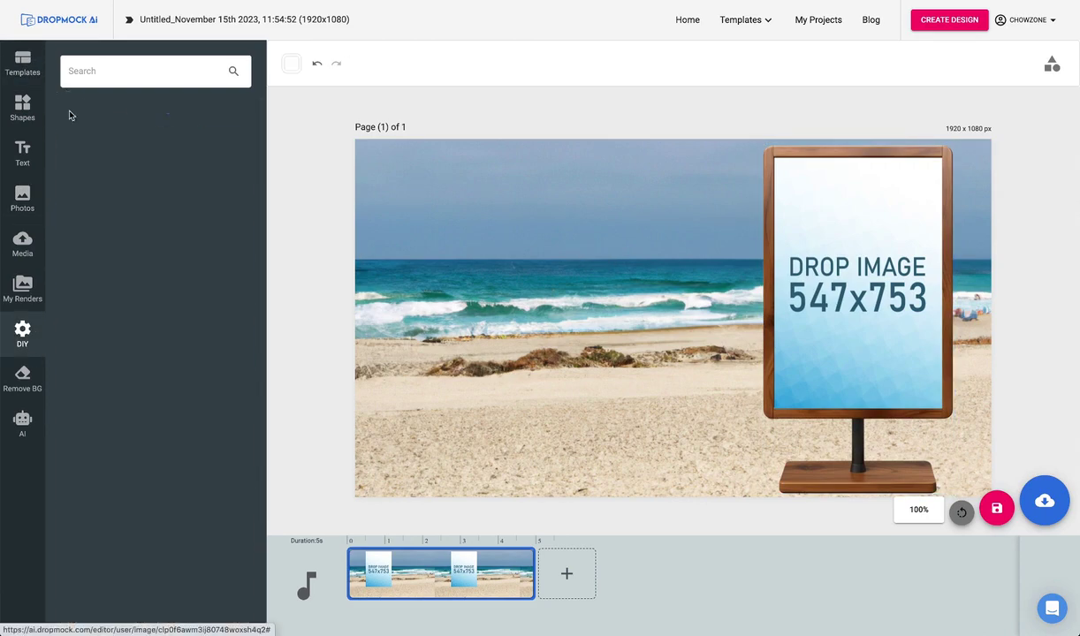
click(107, 263)
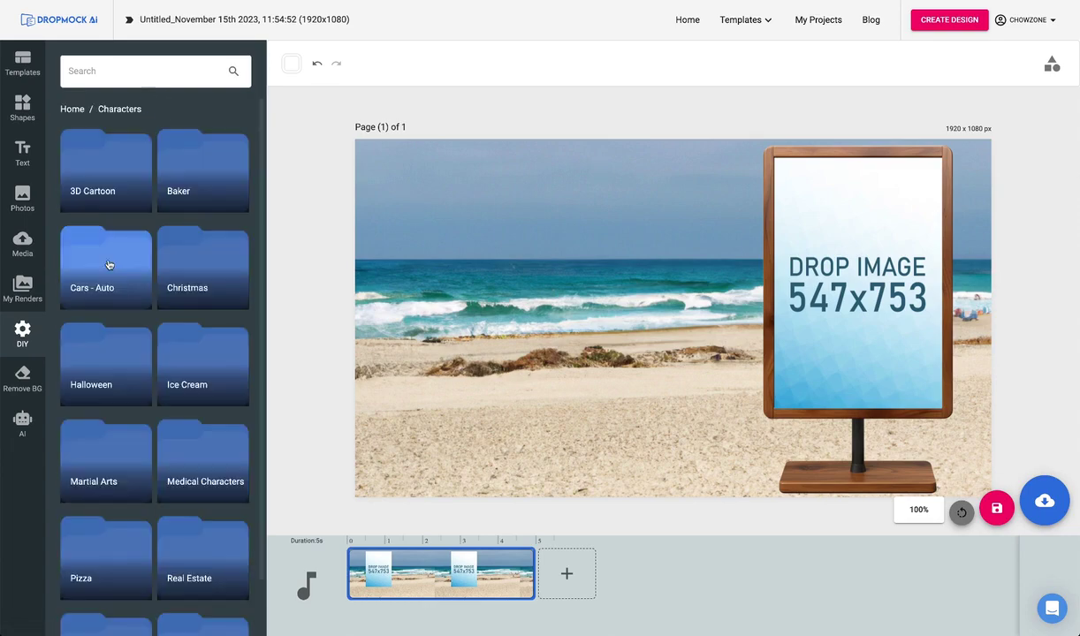
scroll(117, 256, down, 1)
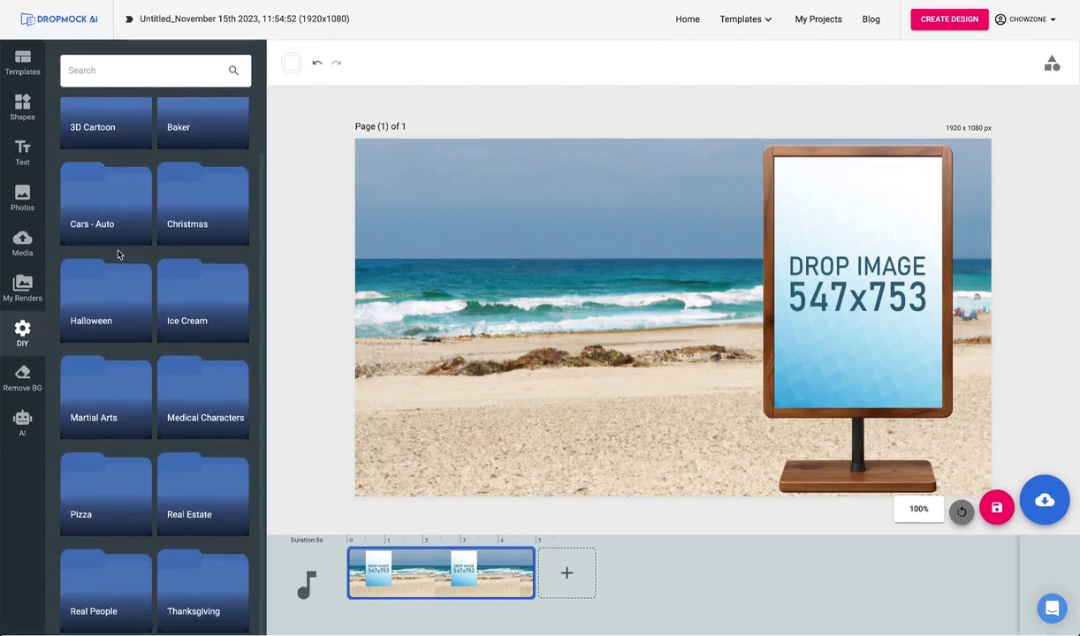
scroll(125, 275, up, 1)
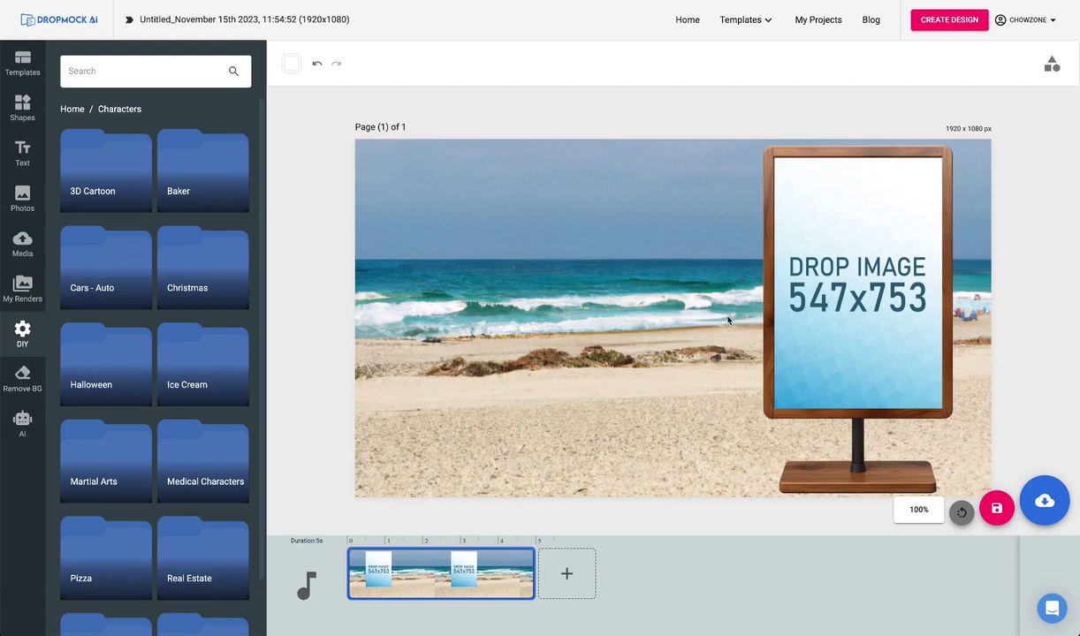
scroll(101, 371, down, 1)
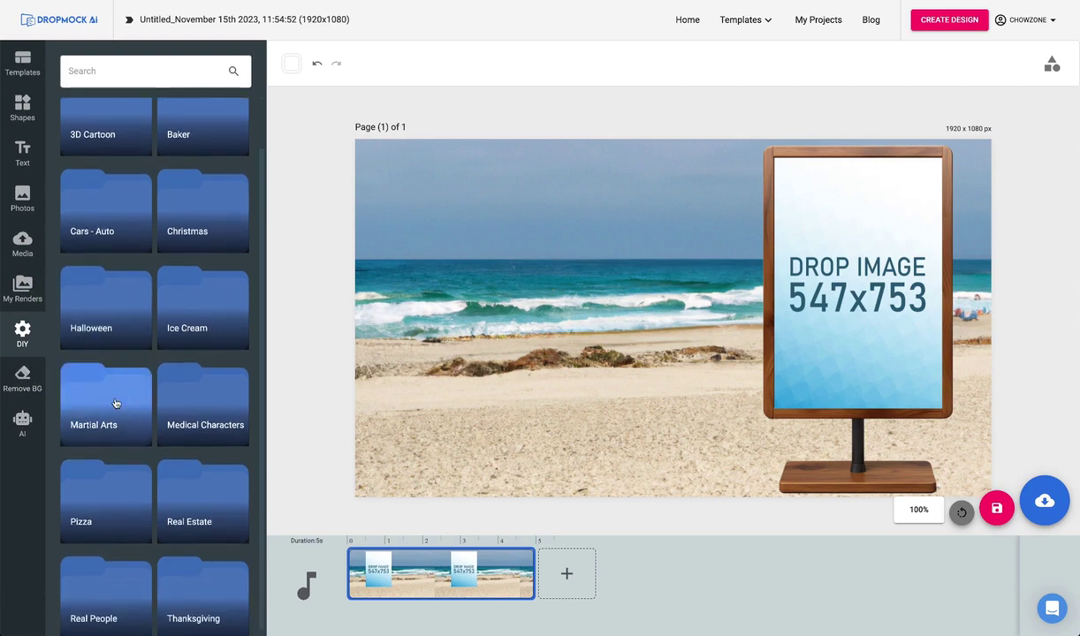
click(115, 403)
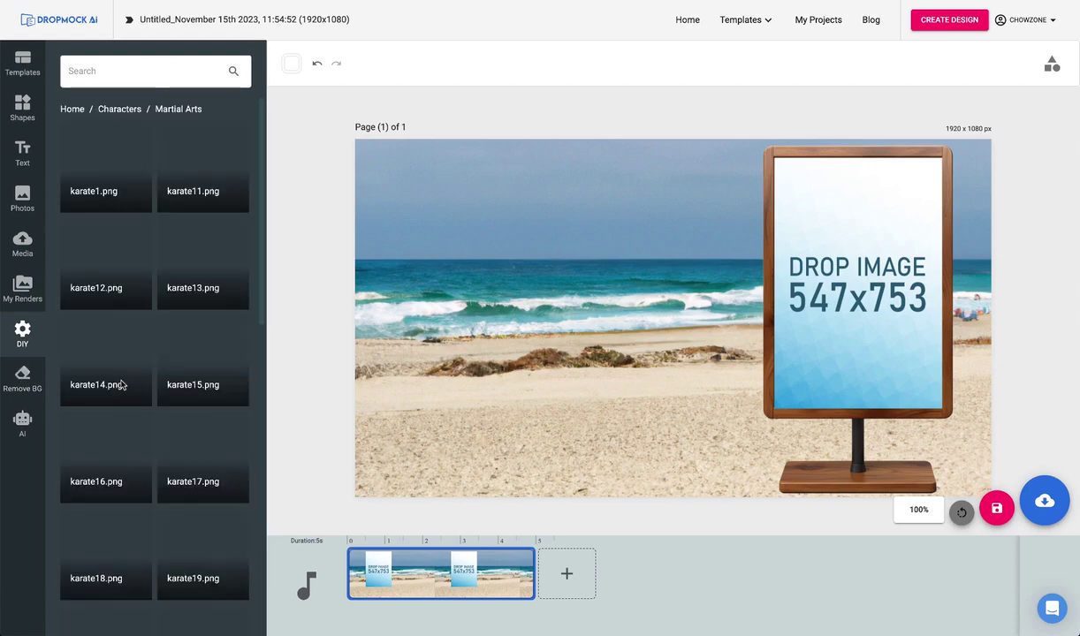
scroll(126, 356, down, 8)
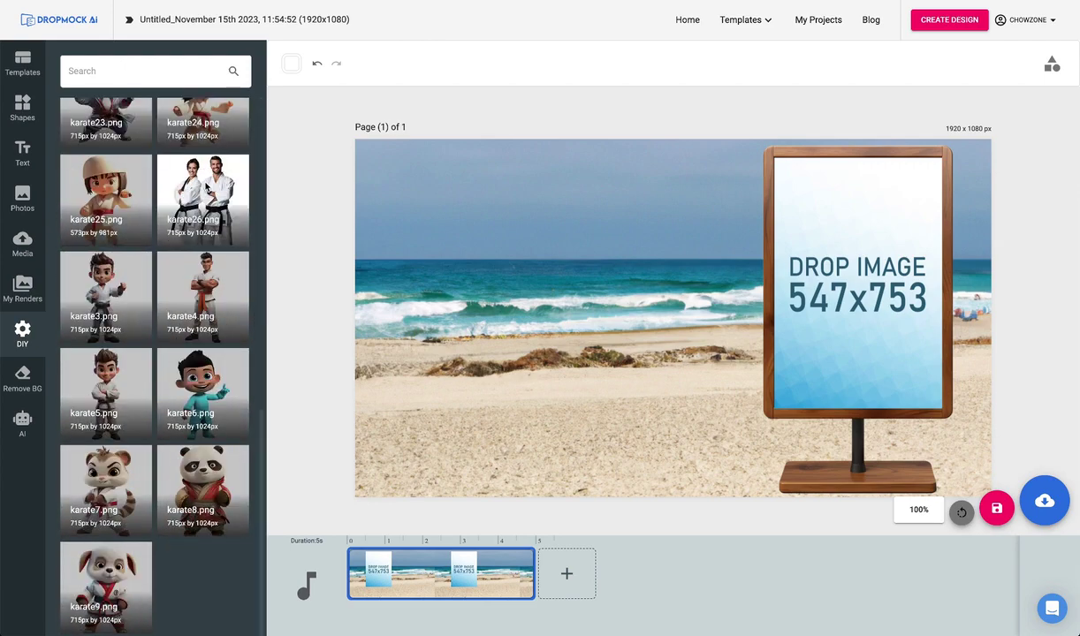
click(996, 508)
drag(609, 273, 483, 292)
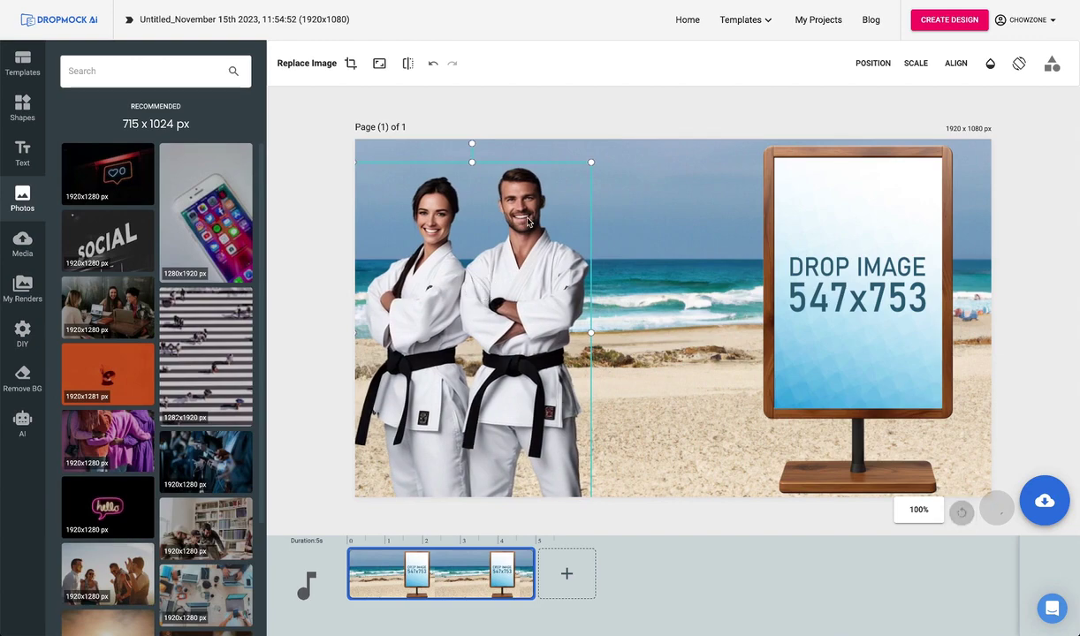
drag(591, 161, 614, 143)
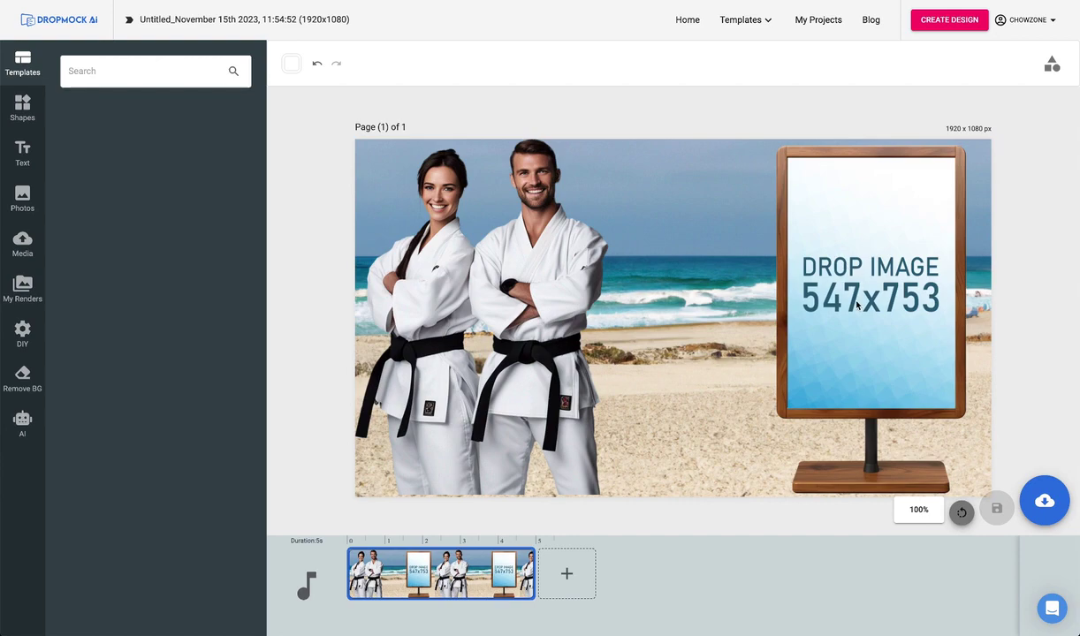
Save the mockup as Martial Arts Studio 1 and begin a new 547x753 design.
click(1044, 500)
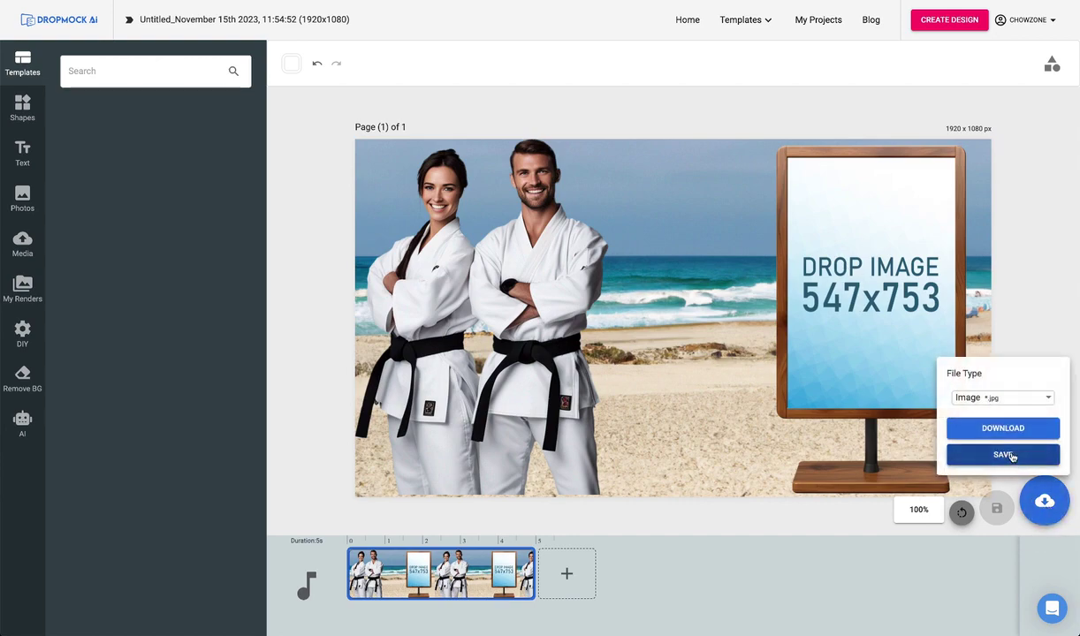
click(1012, 456)
click(949, 19)
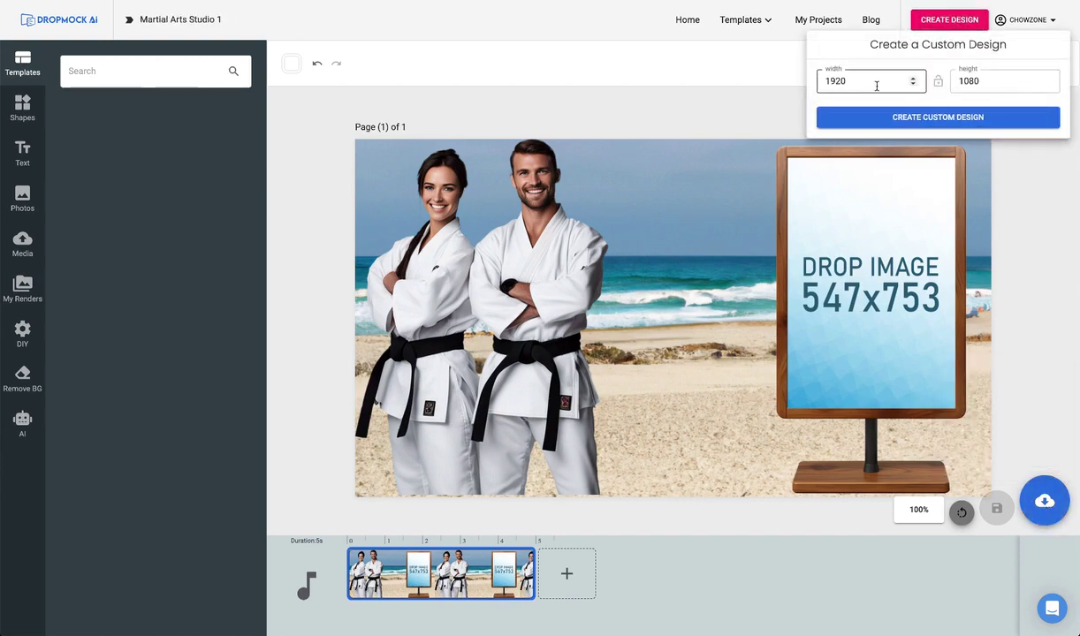
key(Tab)
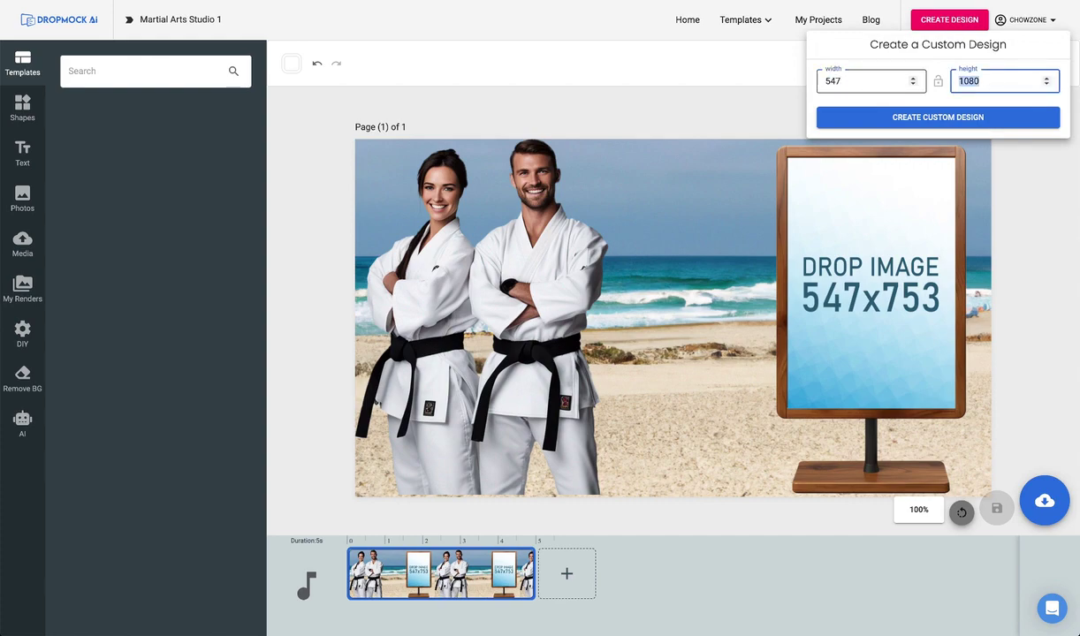
Create the 547x753 design and add a sunset karate photo from a 'martial arts' search.
key(Return)
click(22, 152)
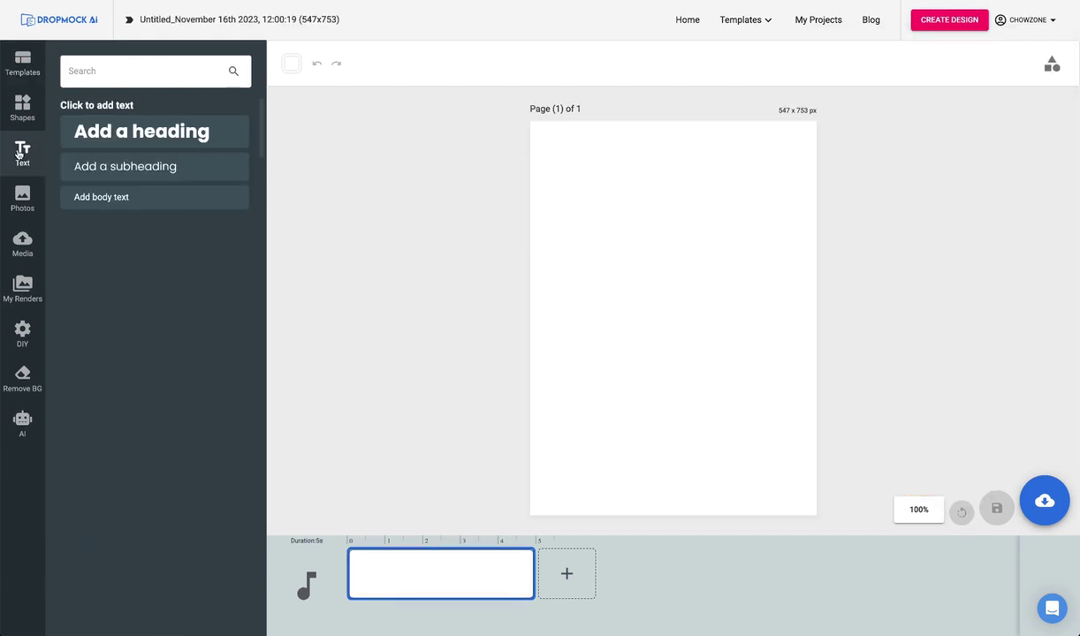
click(22, 196)
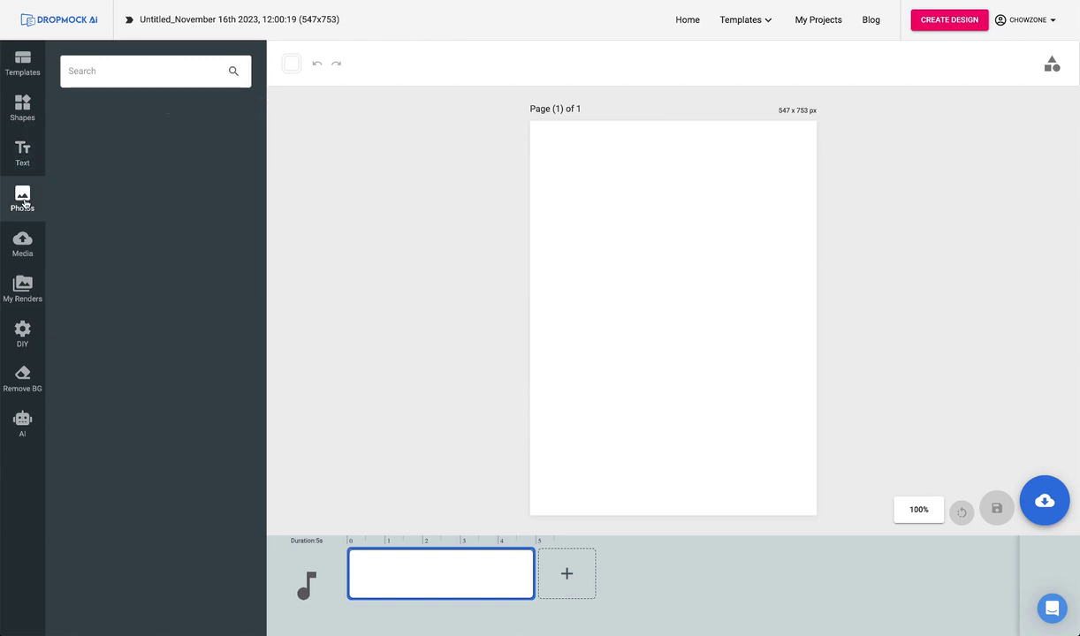
click(107, 71)
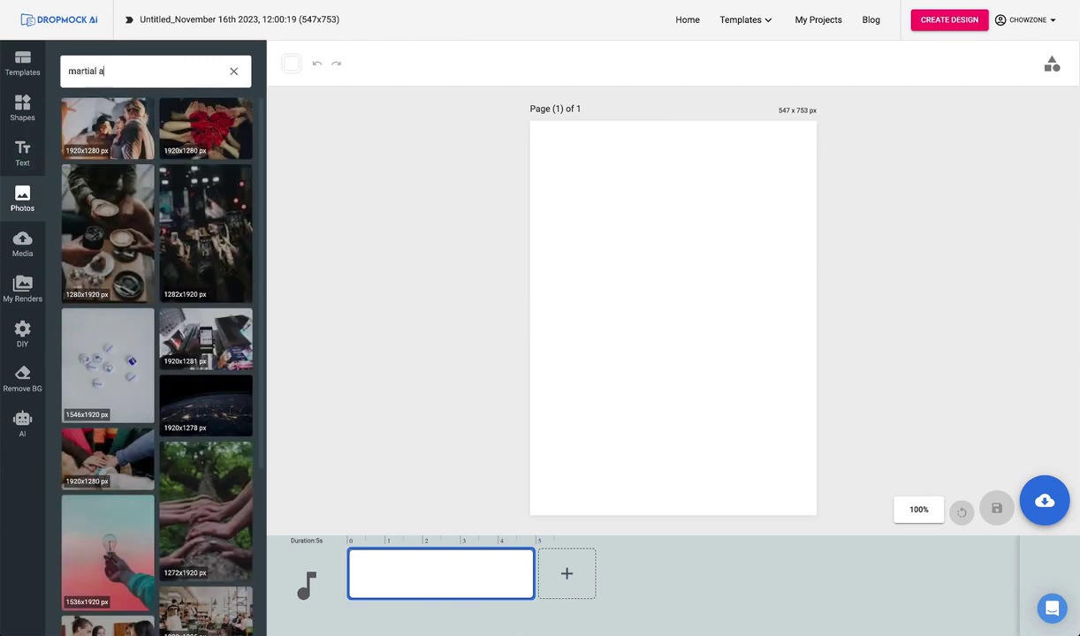
key(Return)
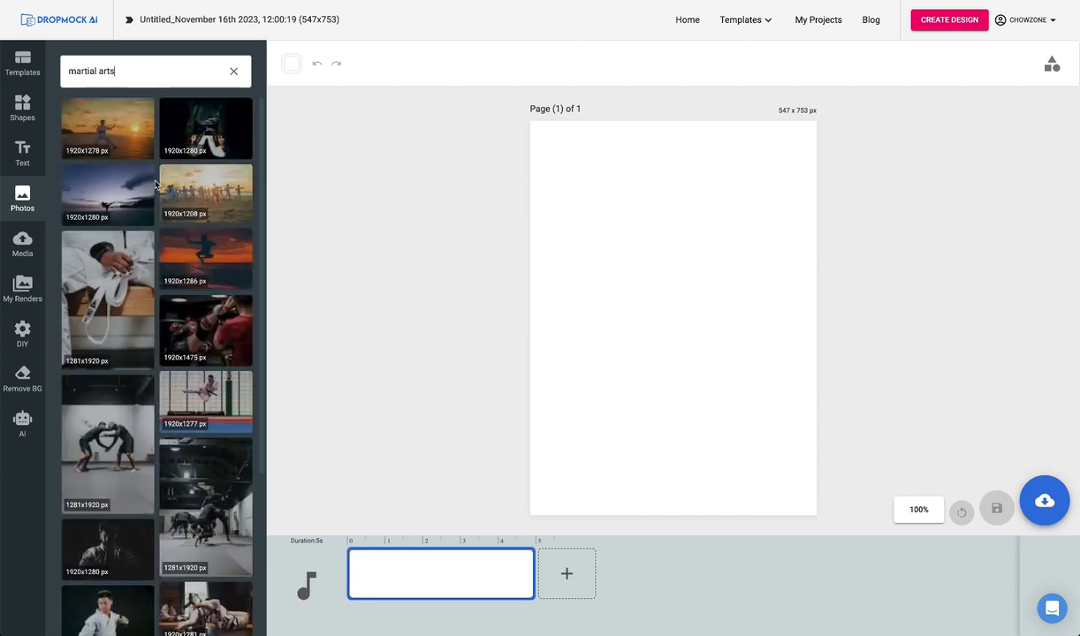
click(115, 137)
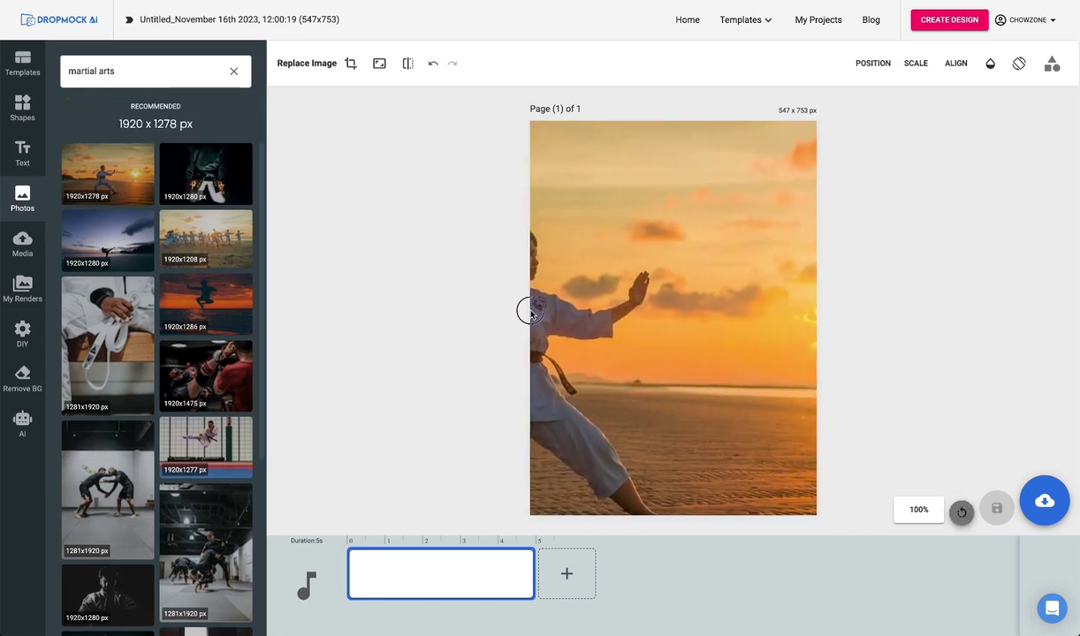
click(631, 301)
Add a white, right-aligned 'FREE Month of Martial Arts' heading at the top right.
triple_click(338, 58)
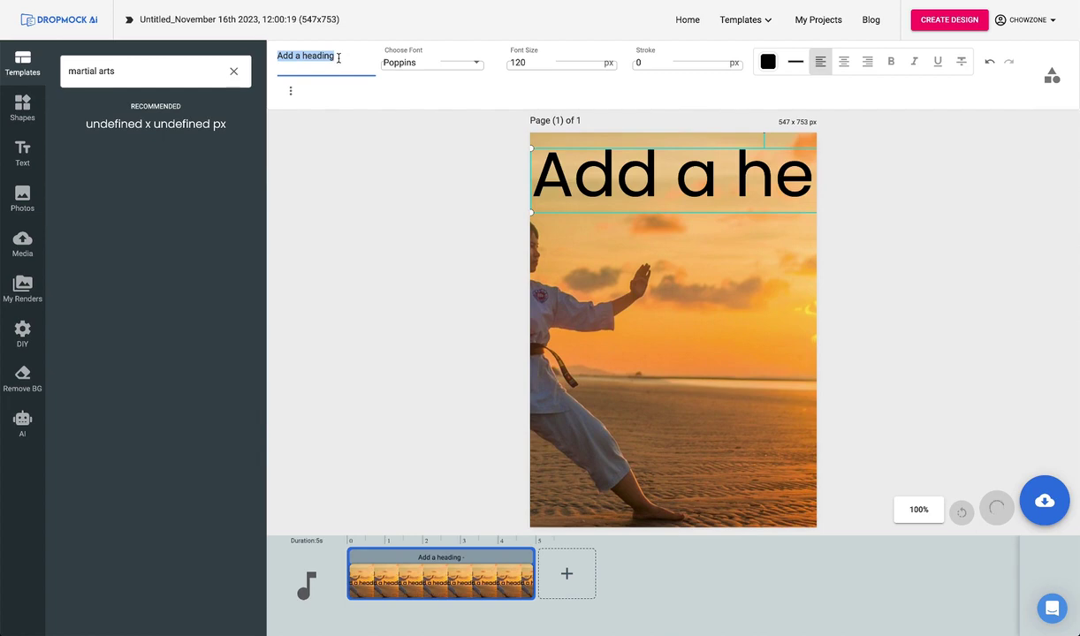
text(FREE Month of Martial Arts)
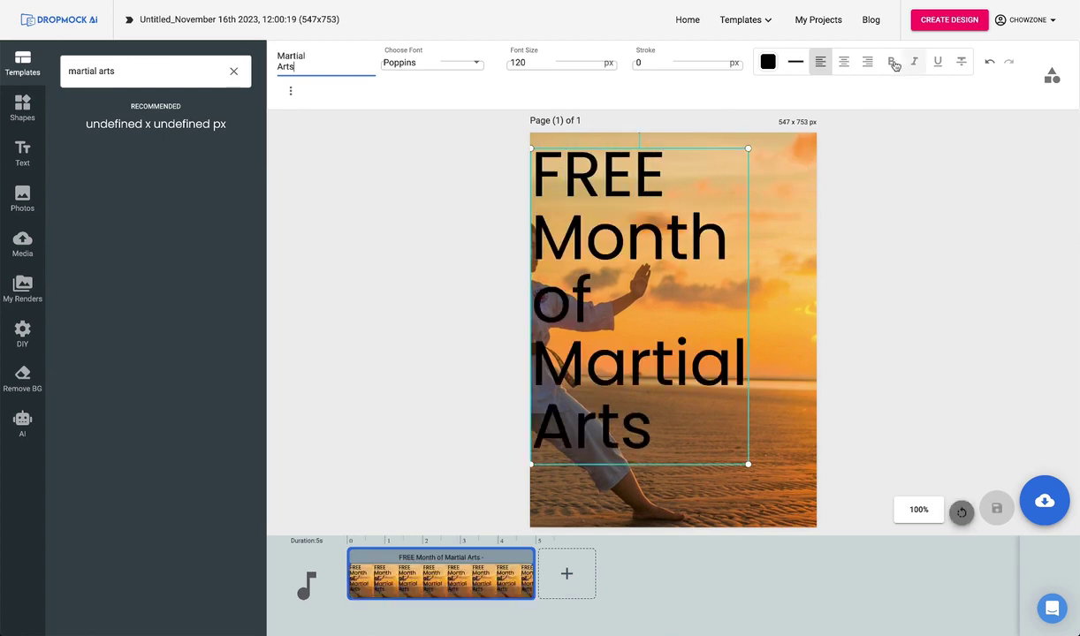
click(867, 61)
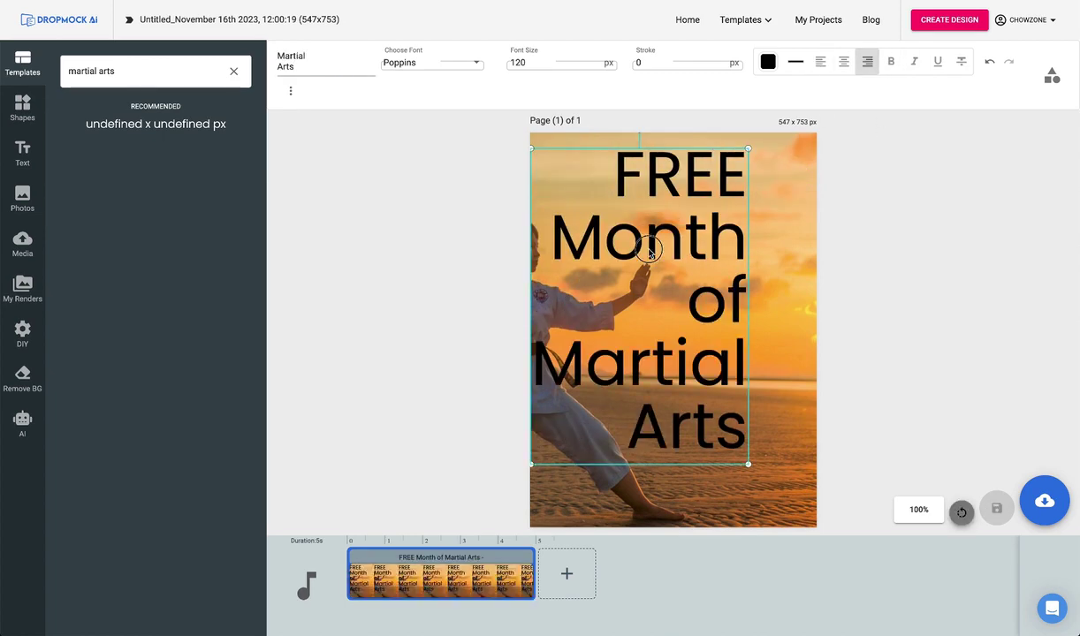
drag(650, 251, 710, 240)
click(768, 61)
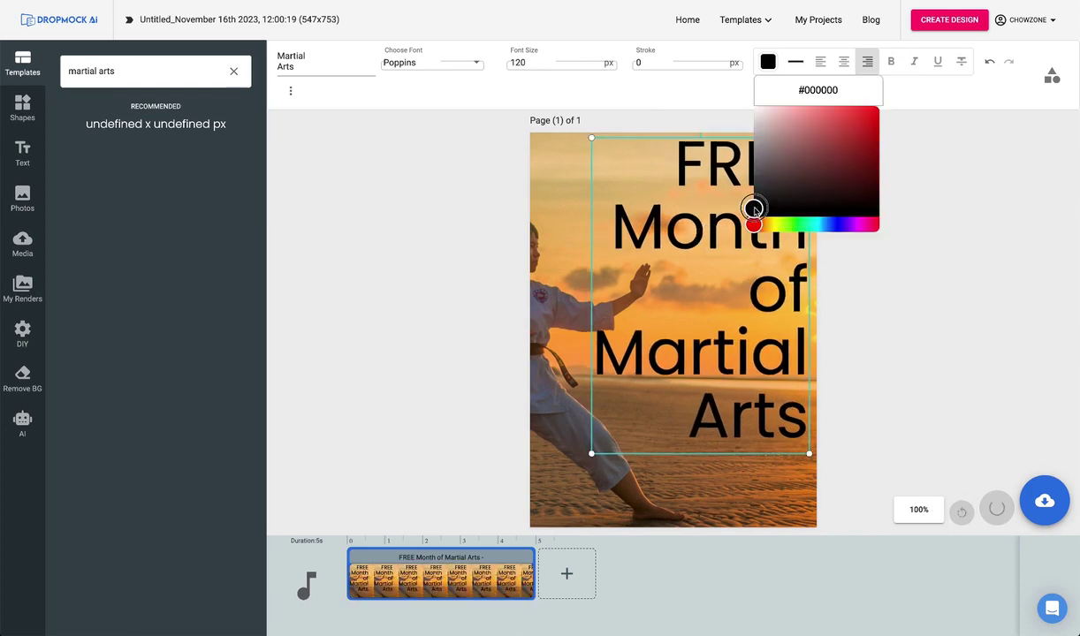
click(752, 111)
Save the poster as Martial Arts 1 and go to My Projects.
click(1044, 501)
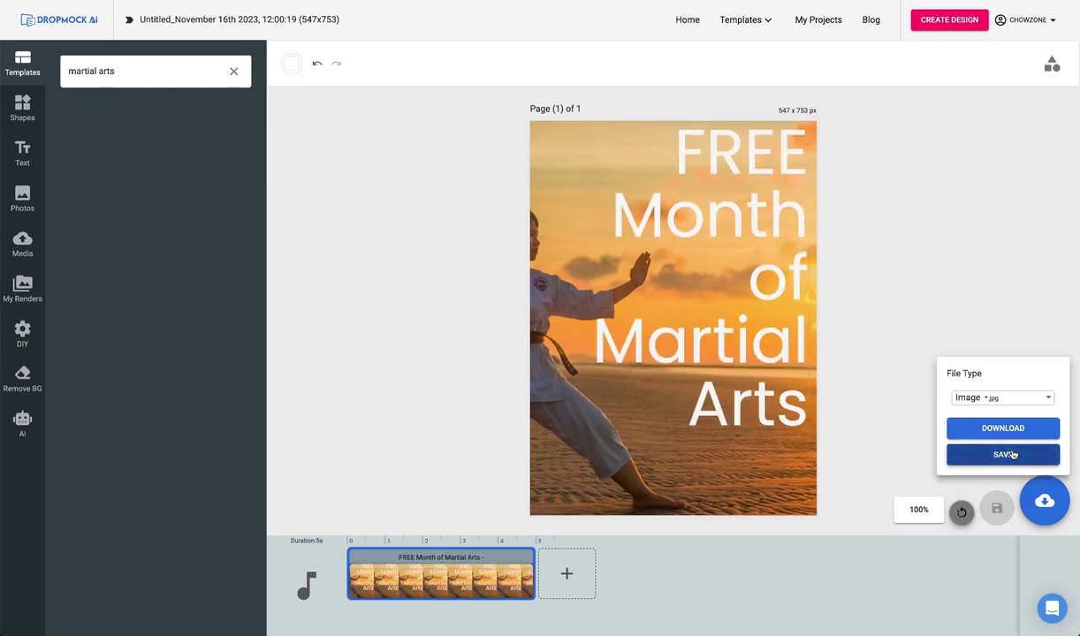
click(1014, 456)
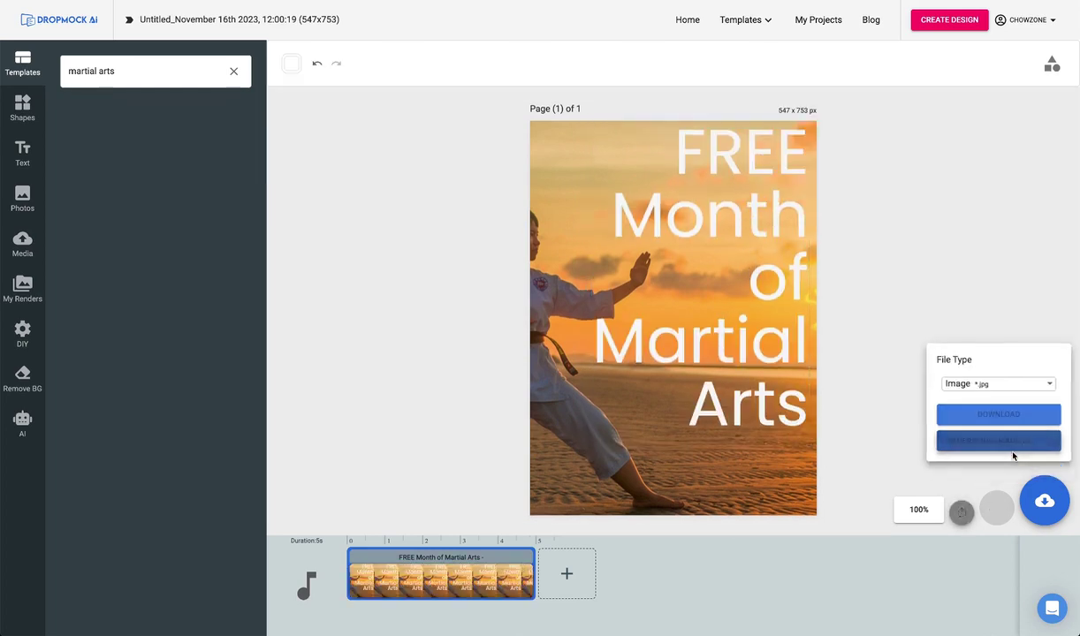
click(825, 19)
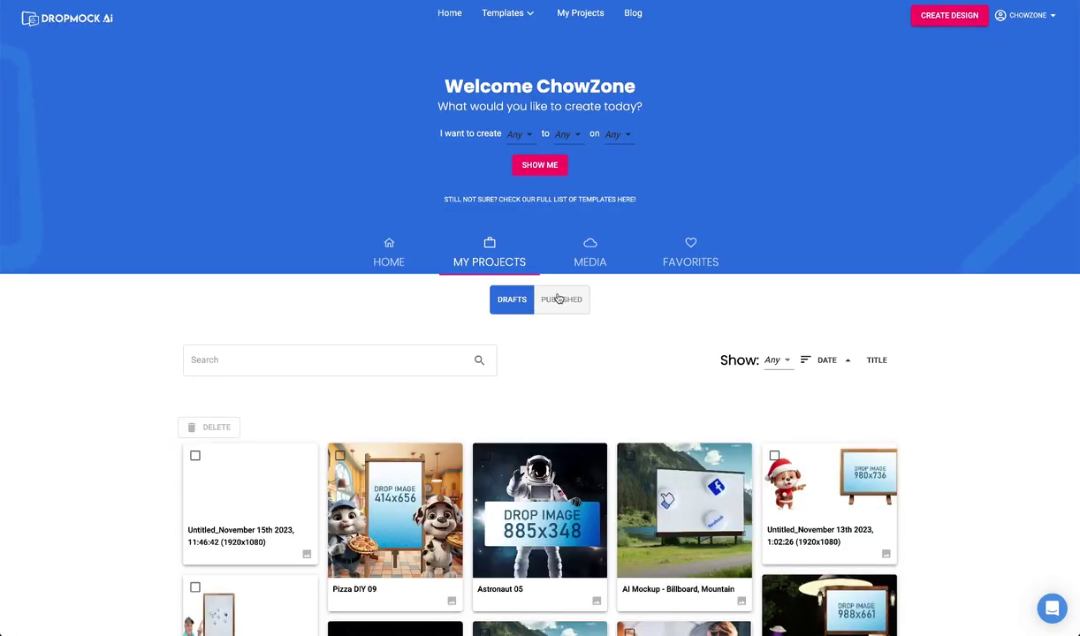
Reopen Martial Arts Studio 1 from Published and drop the Martial Arts render into the sign.
click(557, 299)
scroll(361, 381, down, 1)
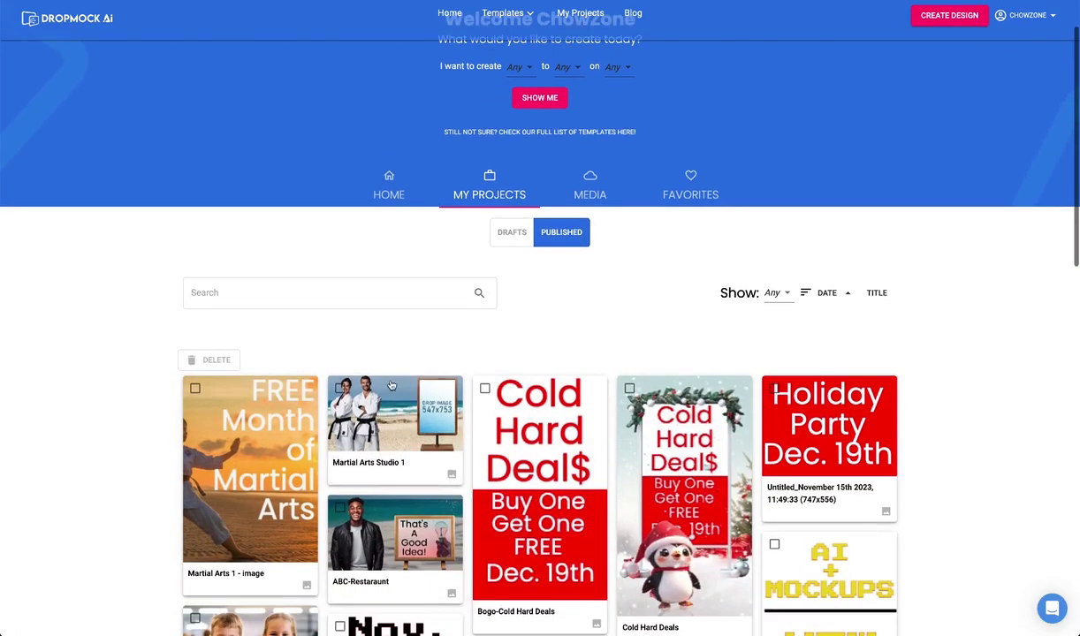
mouse_move(446, 400)
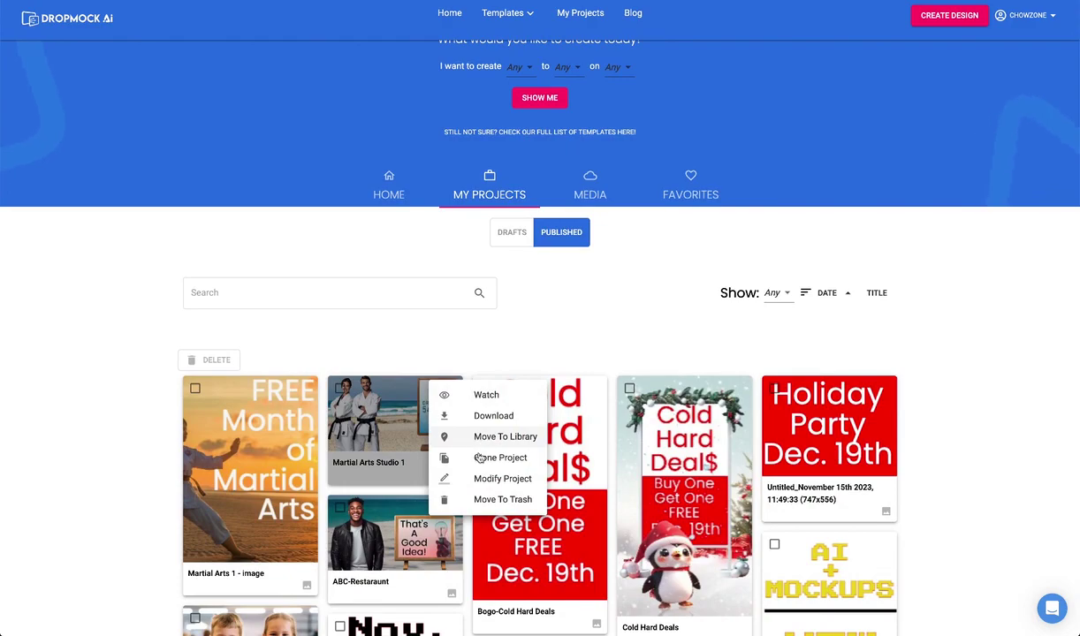
click(480, 485)
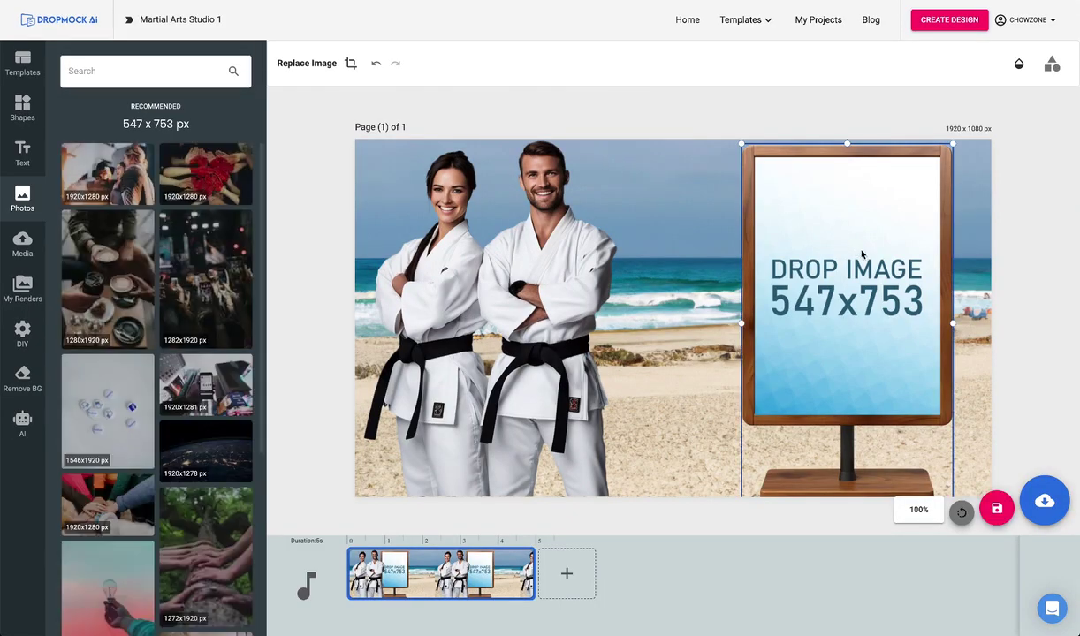
click(13, 285)
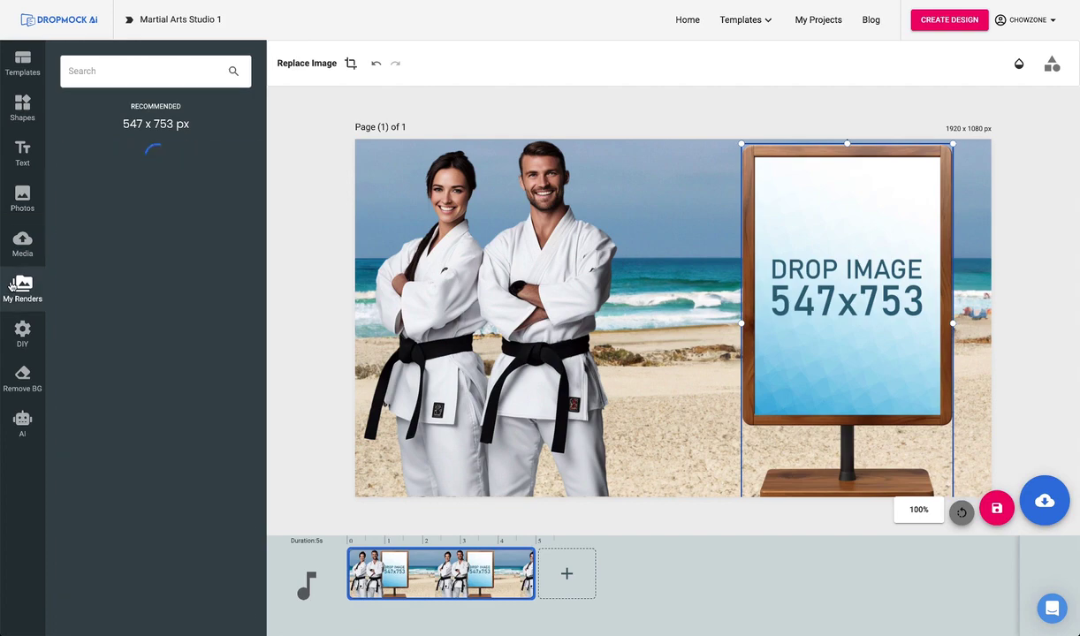
click(22, 196)
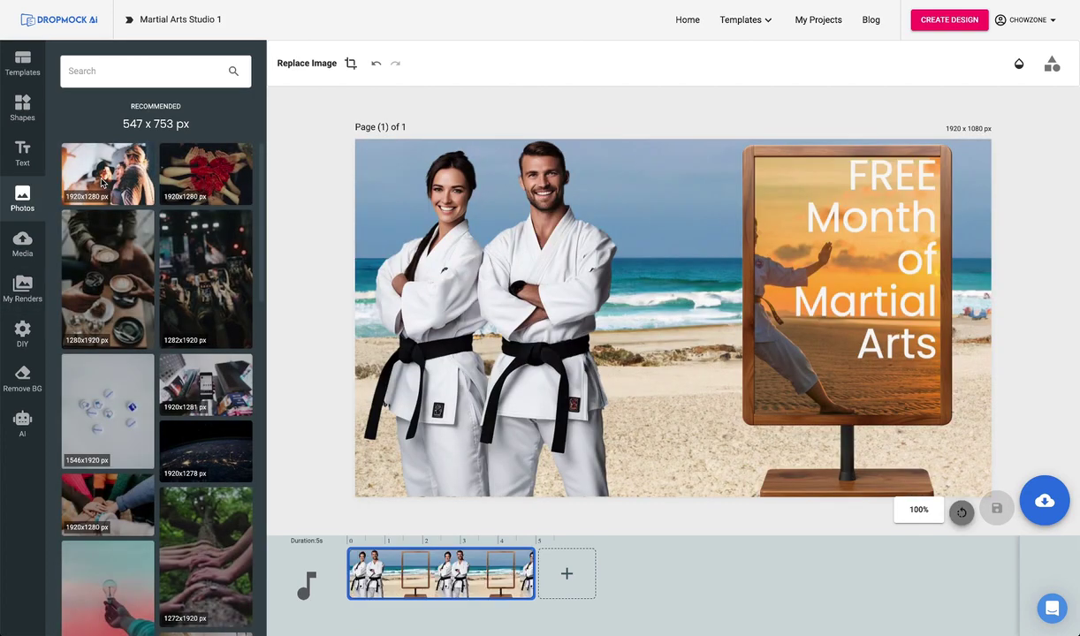
click(22, 152)
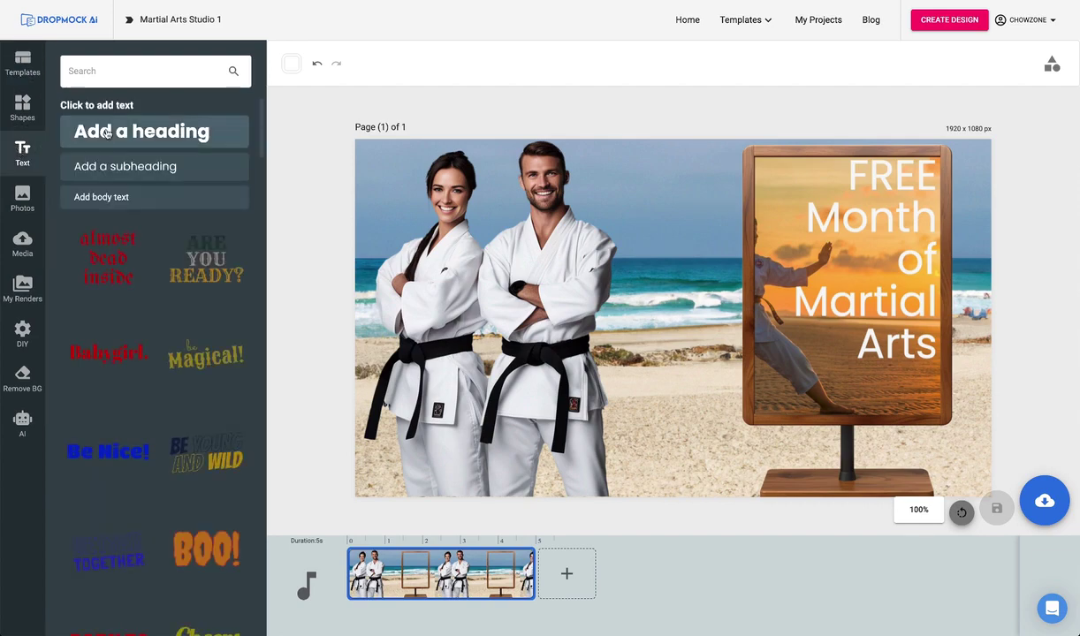
Add a white 'Call:' phone-number heading on the black bar below the sign, brought to front.
click(88, 133)
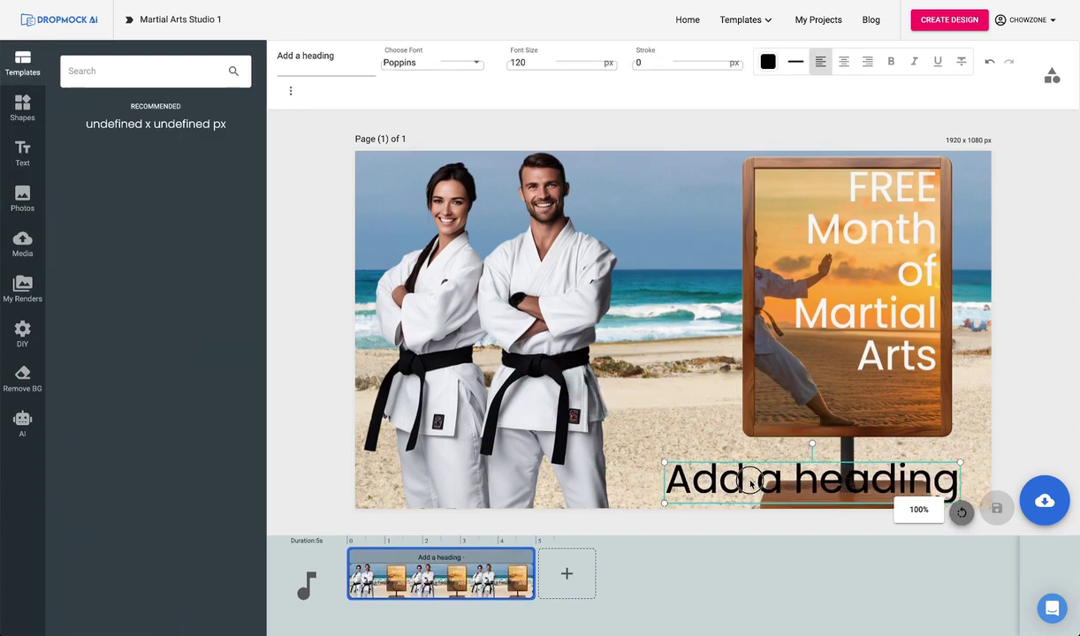
triple_click(304, 56)
text(Call: 777-777-7777)
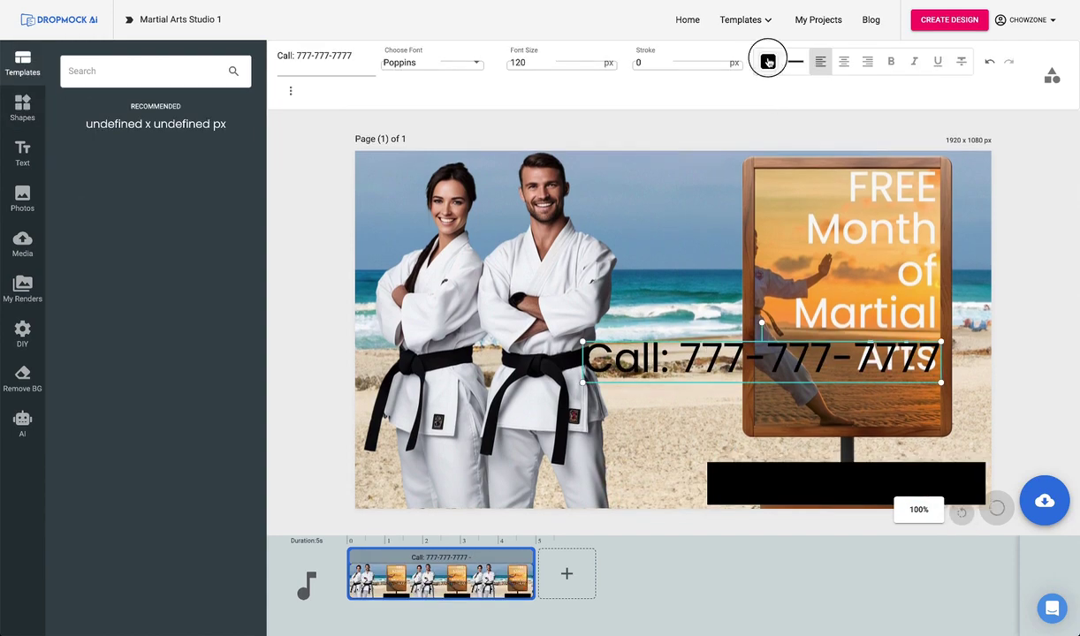
click(768, 61)
click(753, 106)
drag(729, 356, 762, 456)
right_click(762, 456)
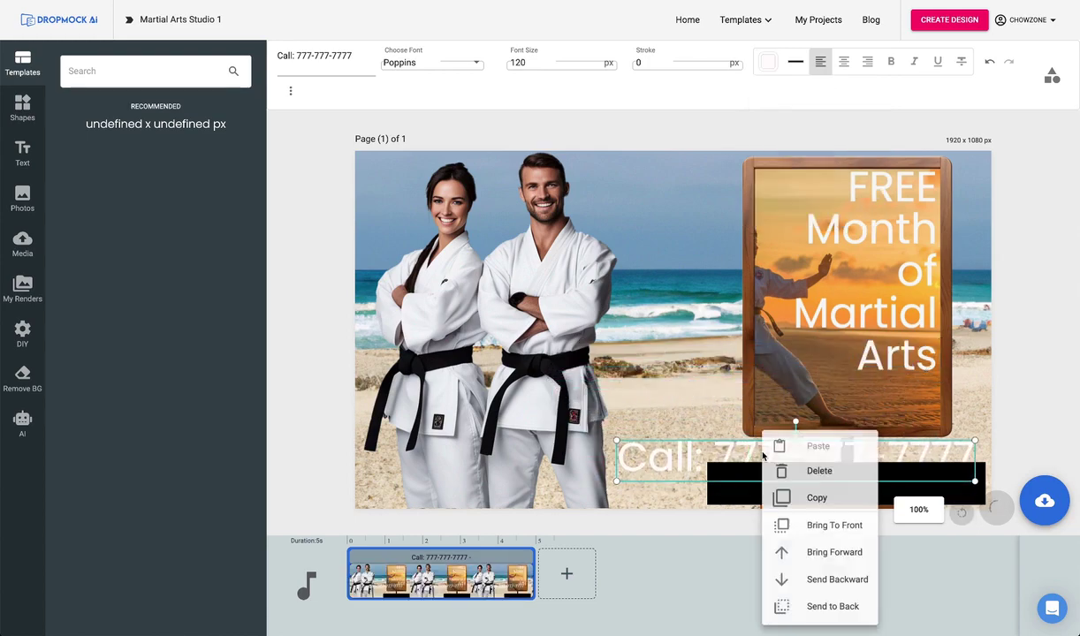
click(828, 527)
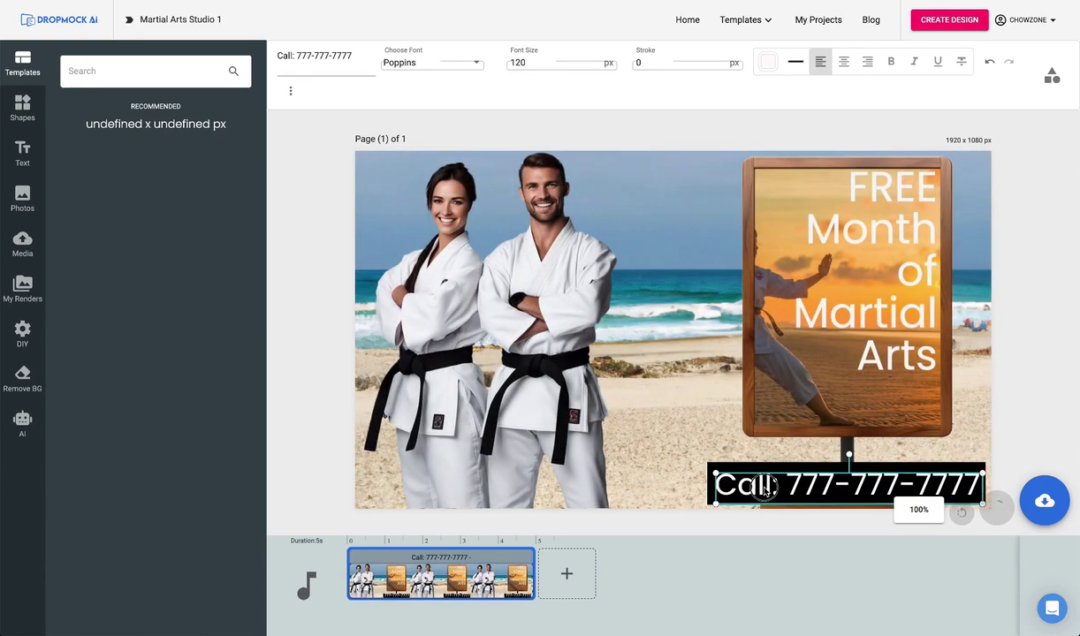
click(1044, 499)
click(1044, 500)
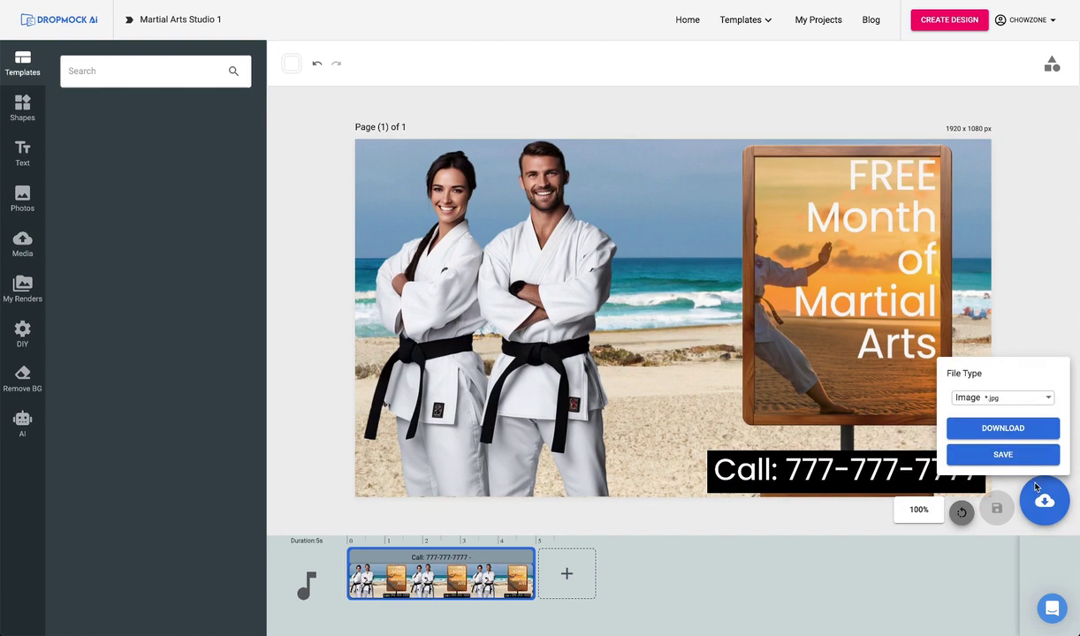
Download the Martial Arts Studio 1 beach mockup as a JPG image.
click(1014, 430)
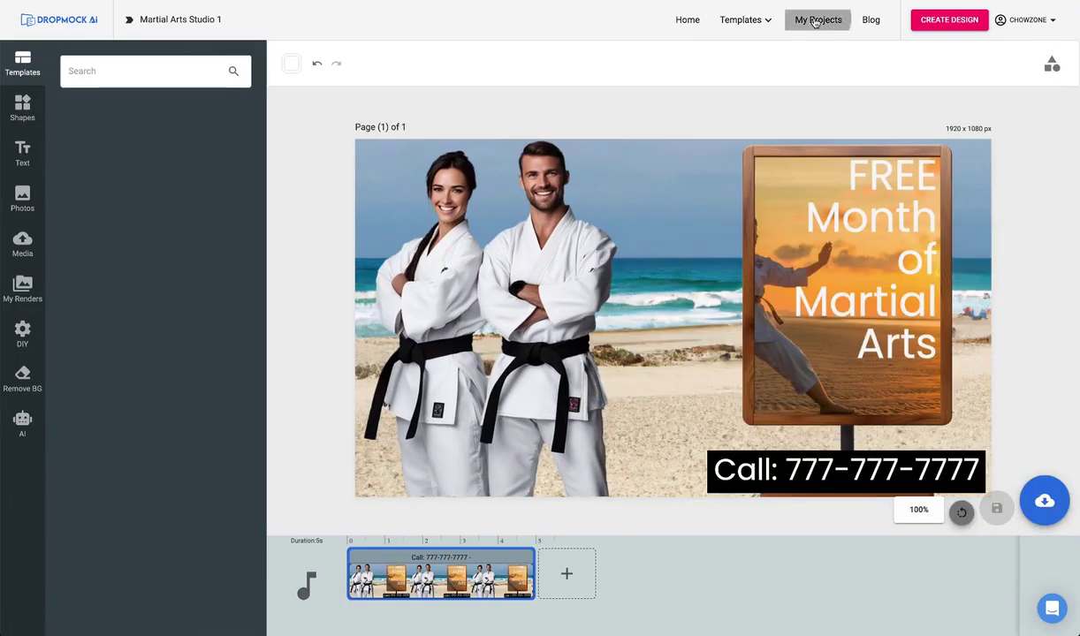
Download the Cold Hard Deals video from Published projects and close its preview.
click(795, 21)
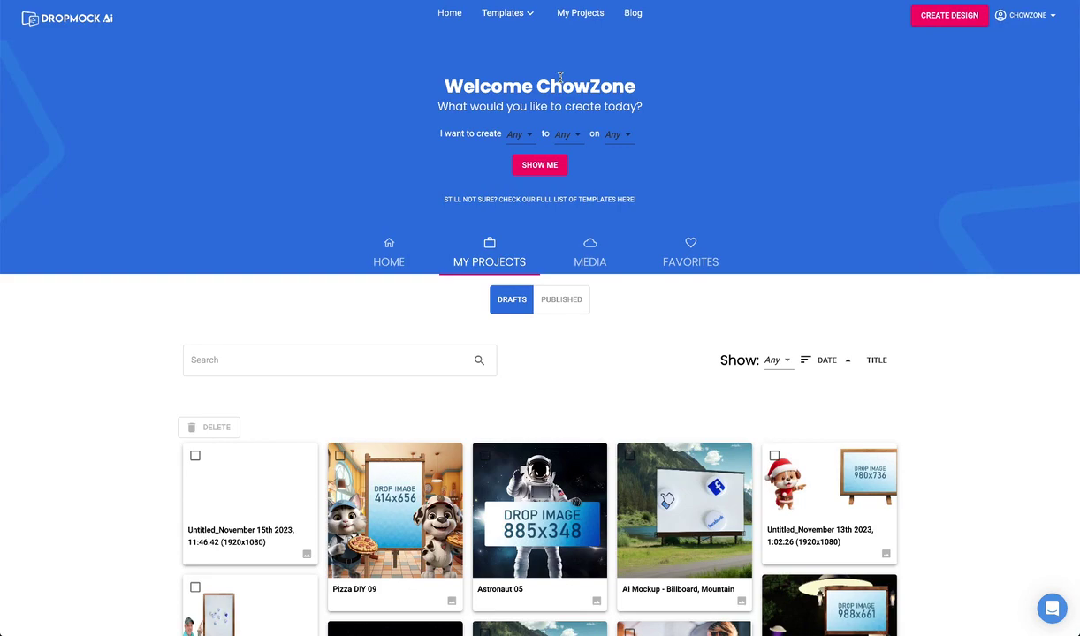
click(566, 300)
scroll(517, 318, down, 2)
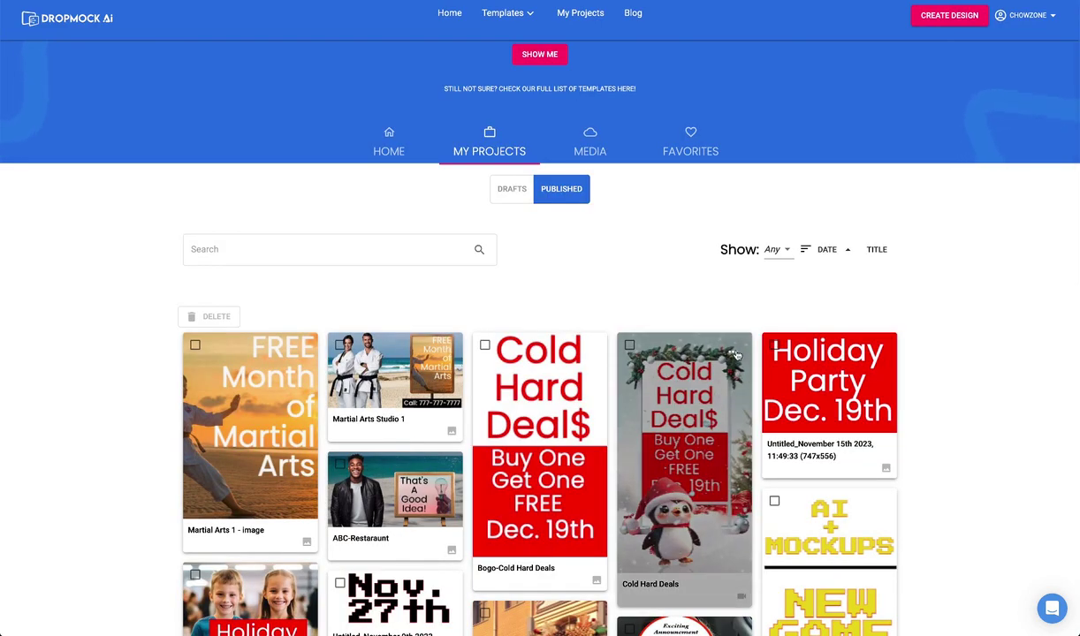
click(733, 346)
click(779, 372)
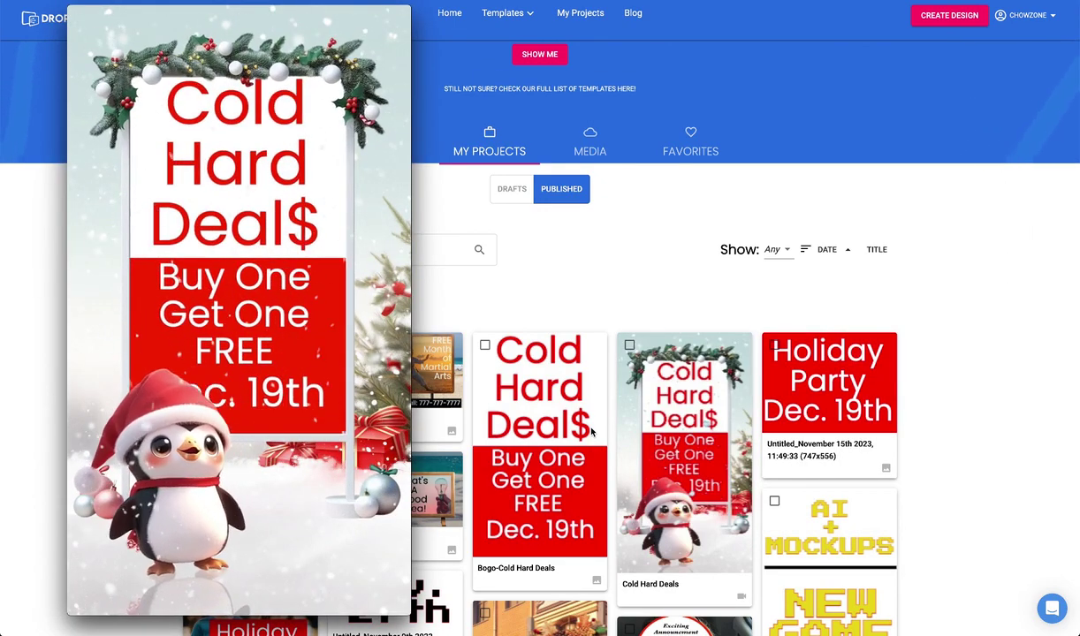
mouse_move(97, 60)
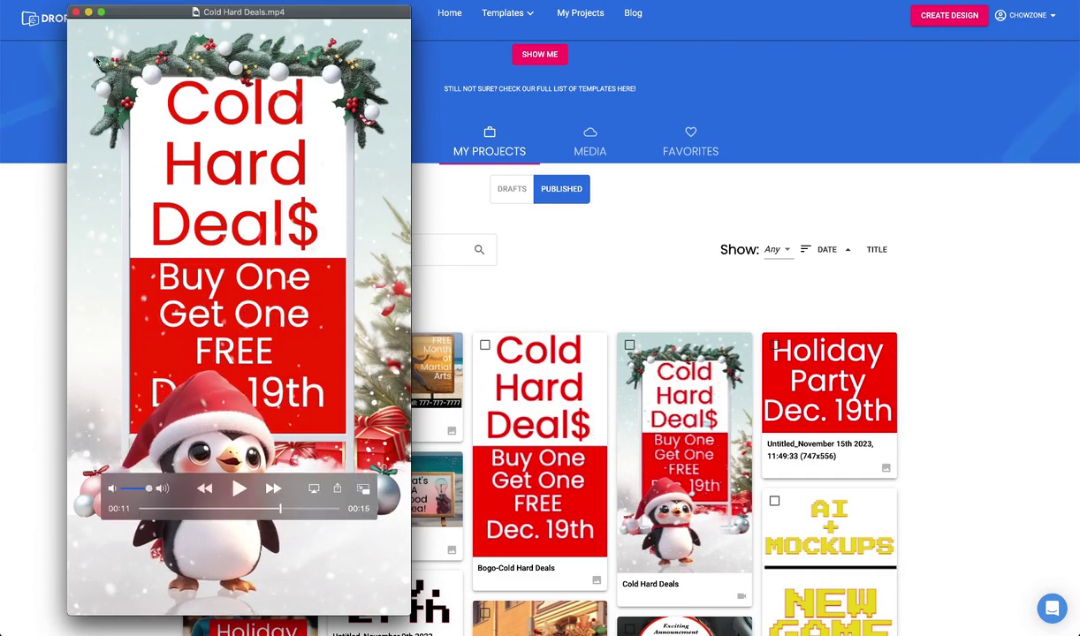
click(76, 12)
scroll(530, 265, up, 2)
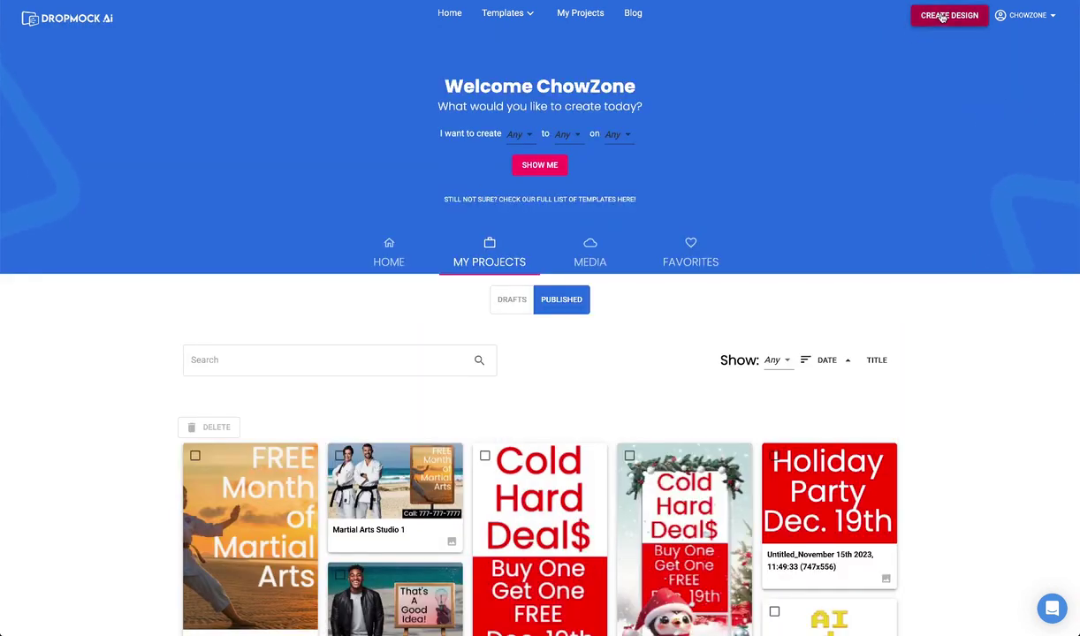
Create a 1920×1080 design and stretch the Cars - Auto straight road background across it.
click(943, 15)
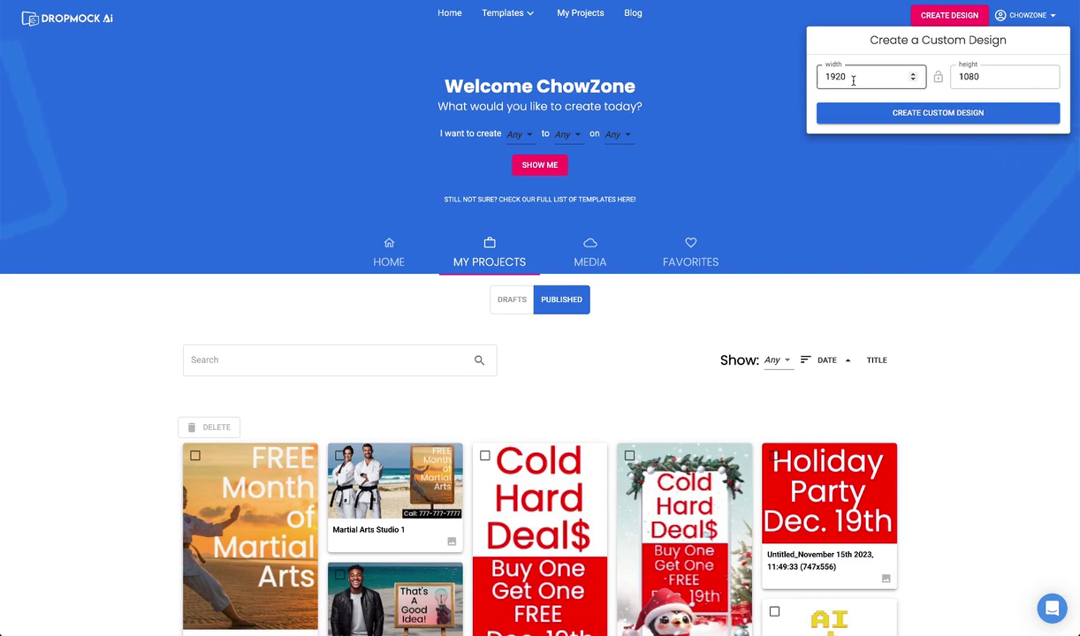
click(883, 112)
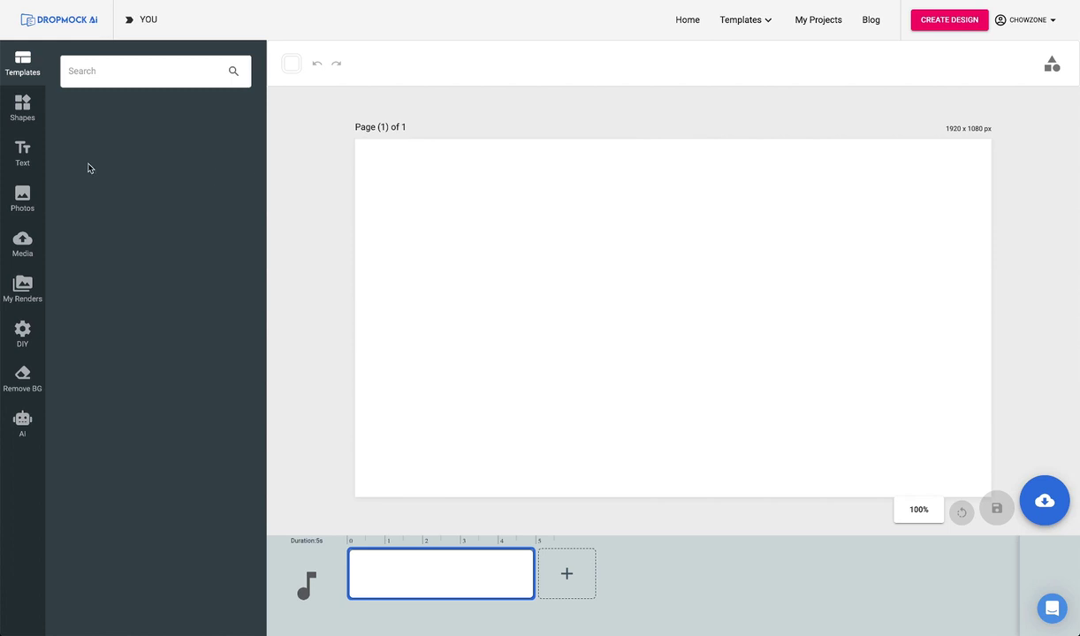
click(22, 331)
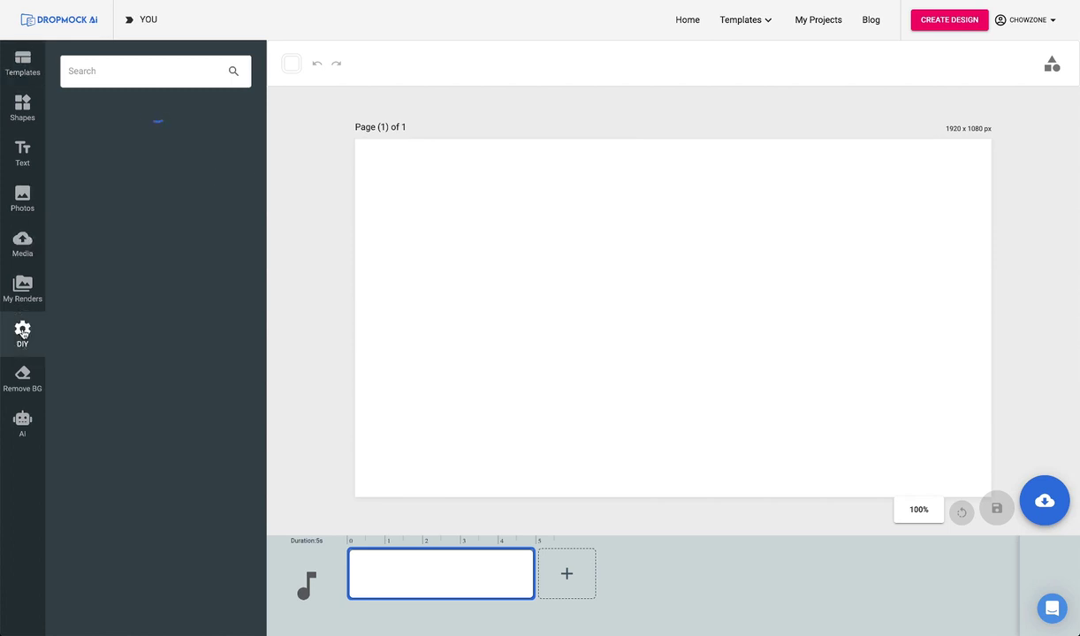
click(102, 164)
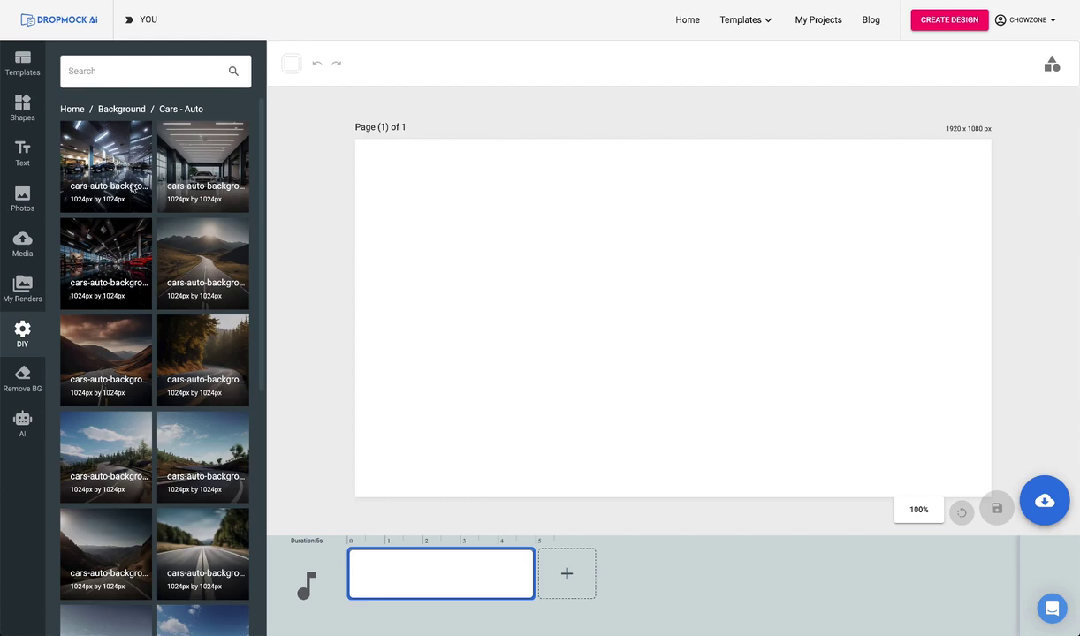
scroll(177, 310, down, 3)
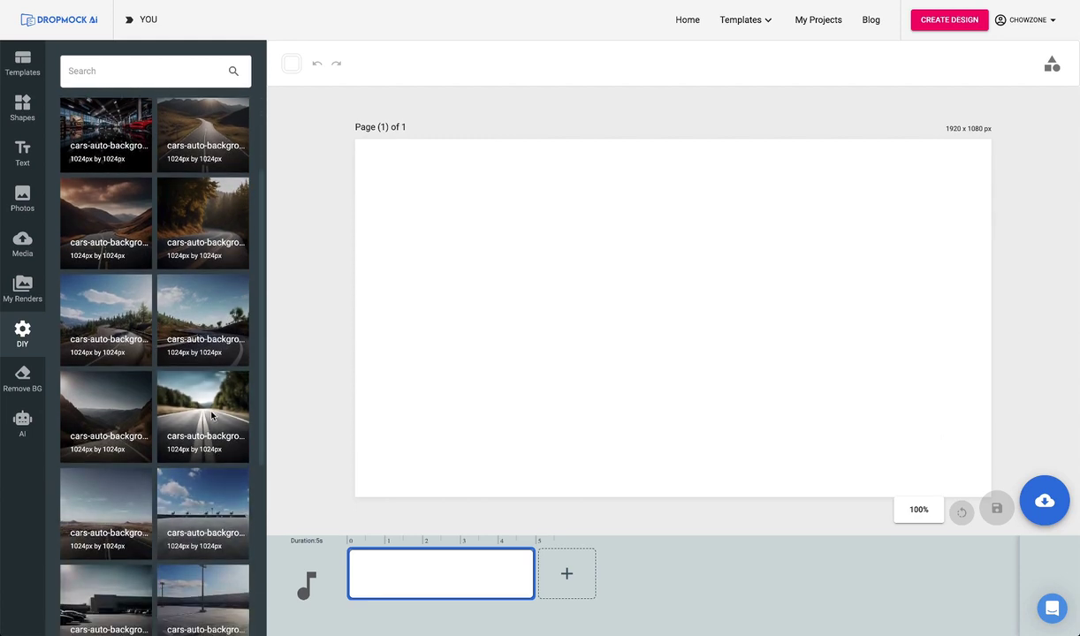
click(220, 399)
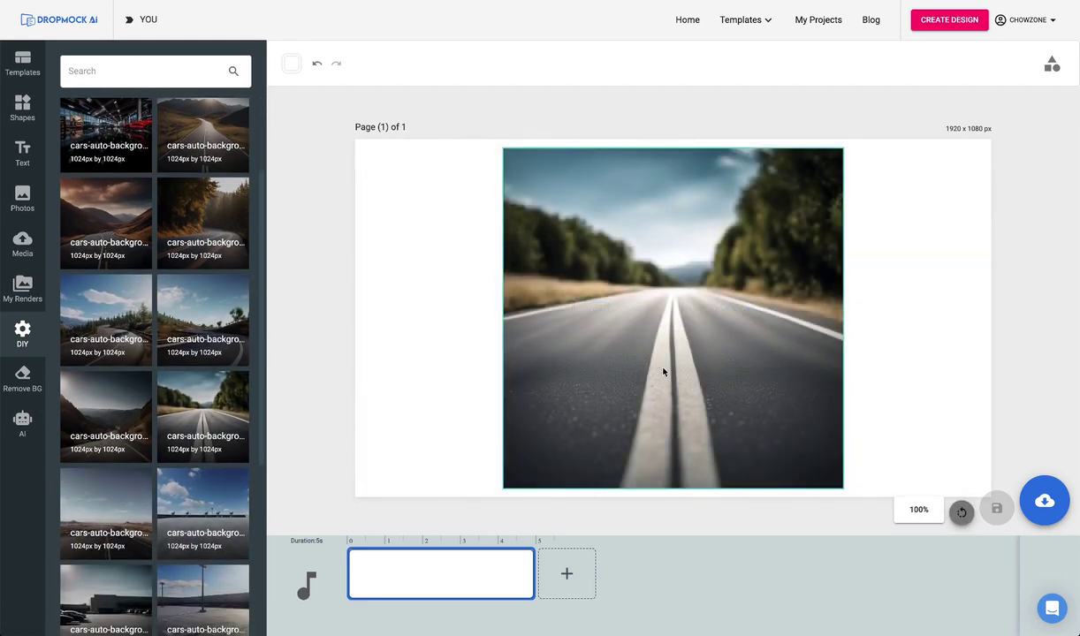
drag(755, 362, 557, 191)
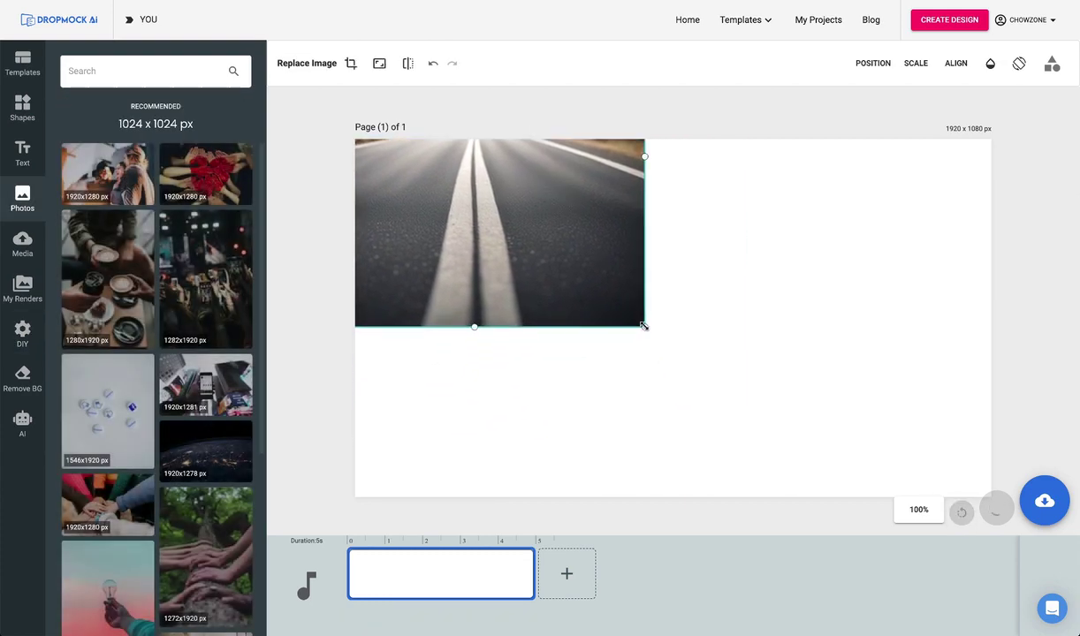
drag(643, 326, 960, 511)
click(24, 243)
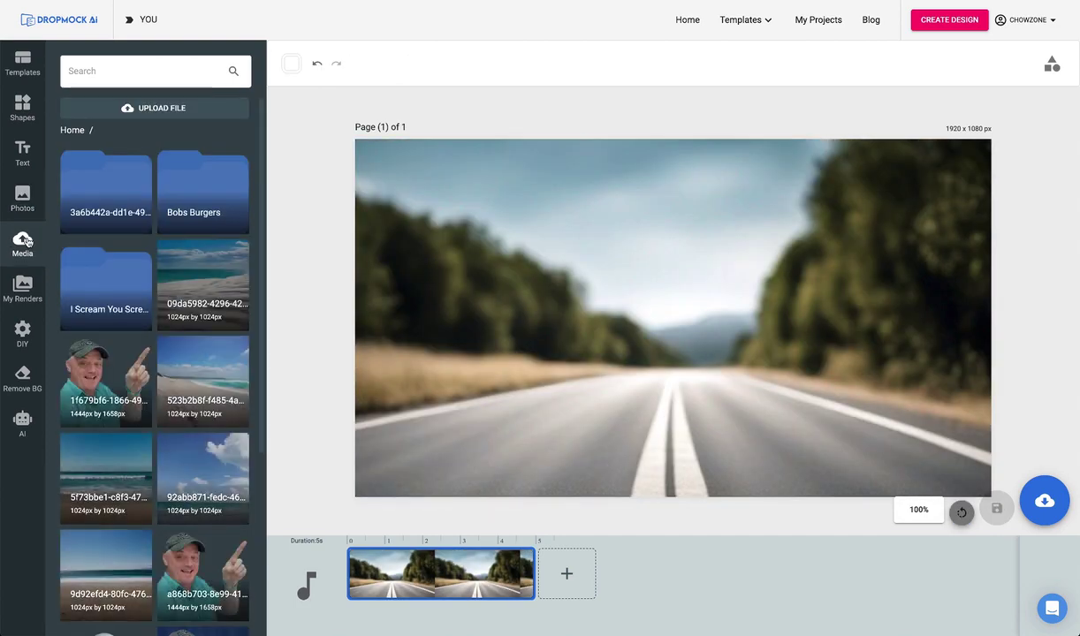
Add the background.png photo of the pointing man and remove its background.
click(160, 110)
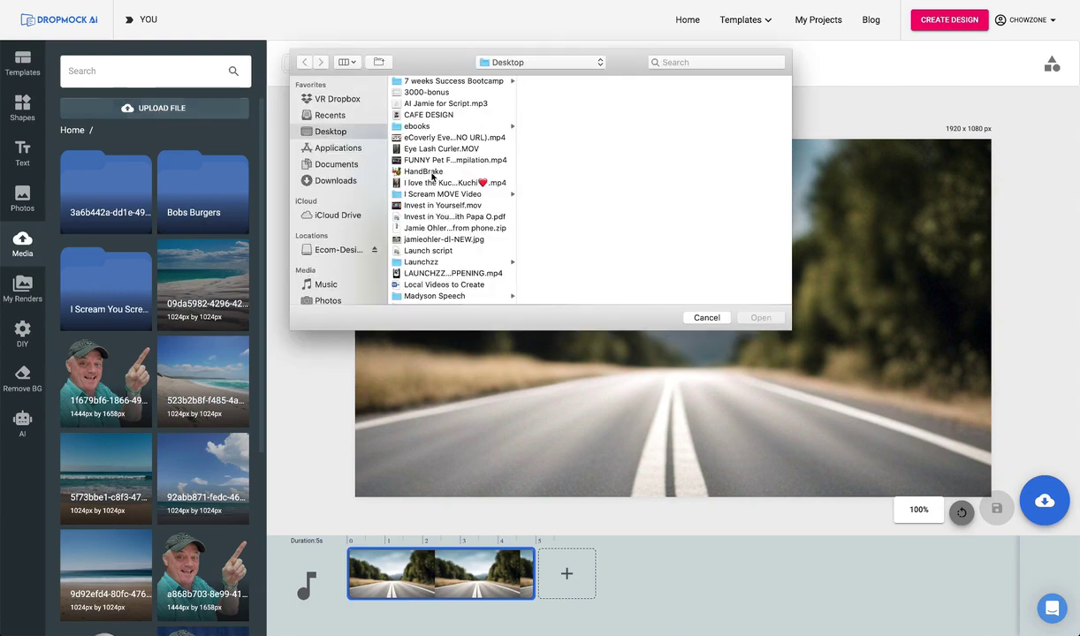
key(Escape)
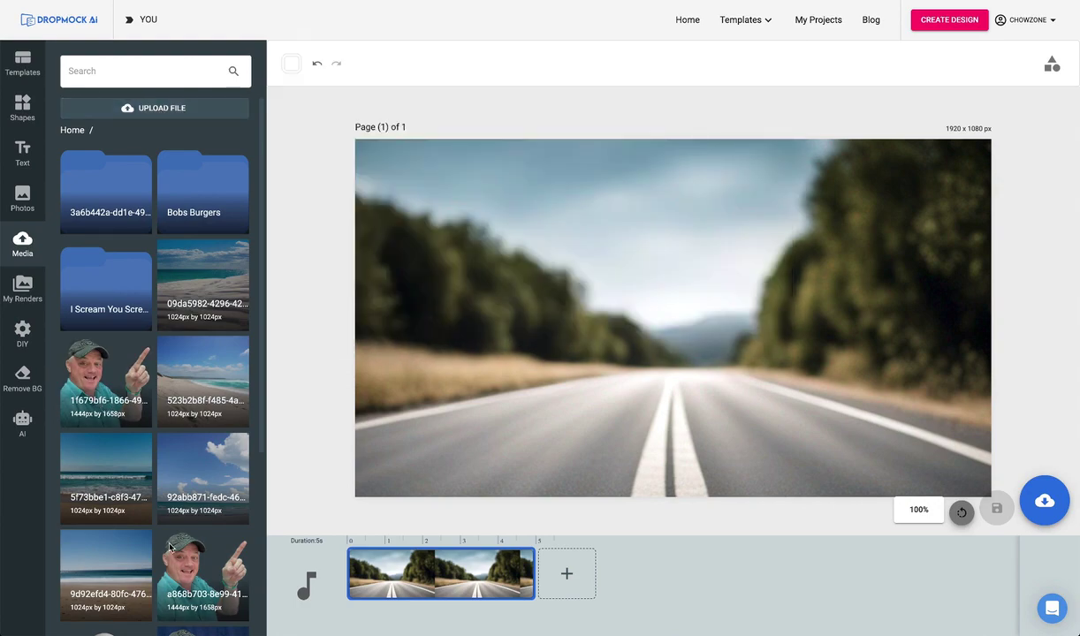
scroll(147, 455, down, 5)
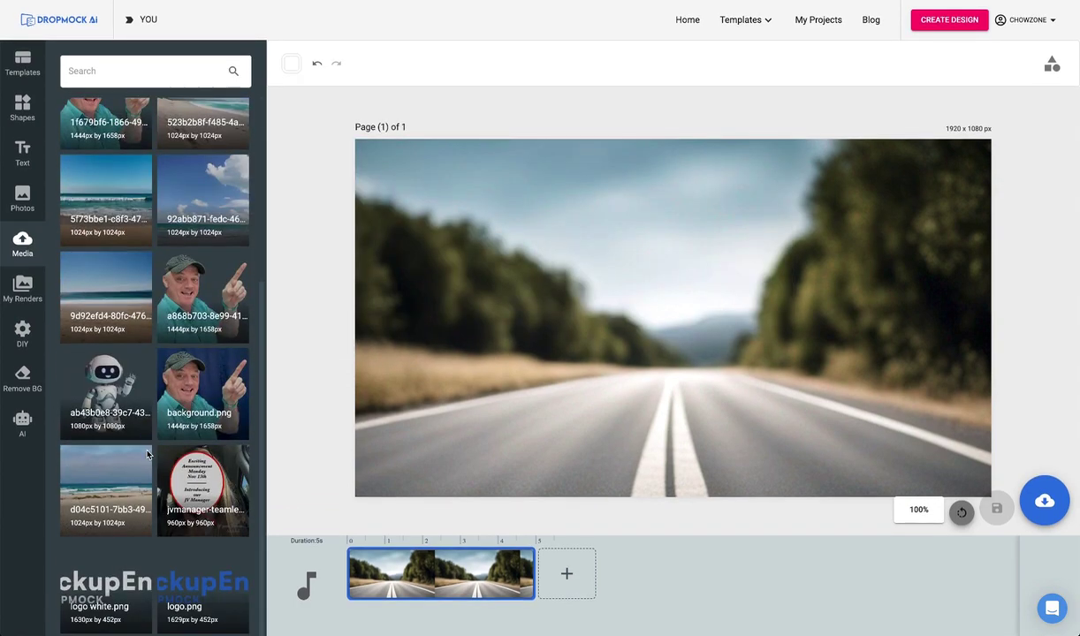
click(206, 392)
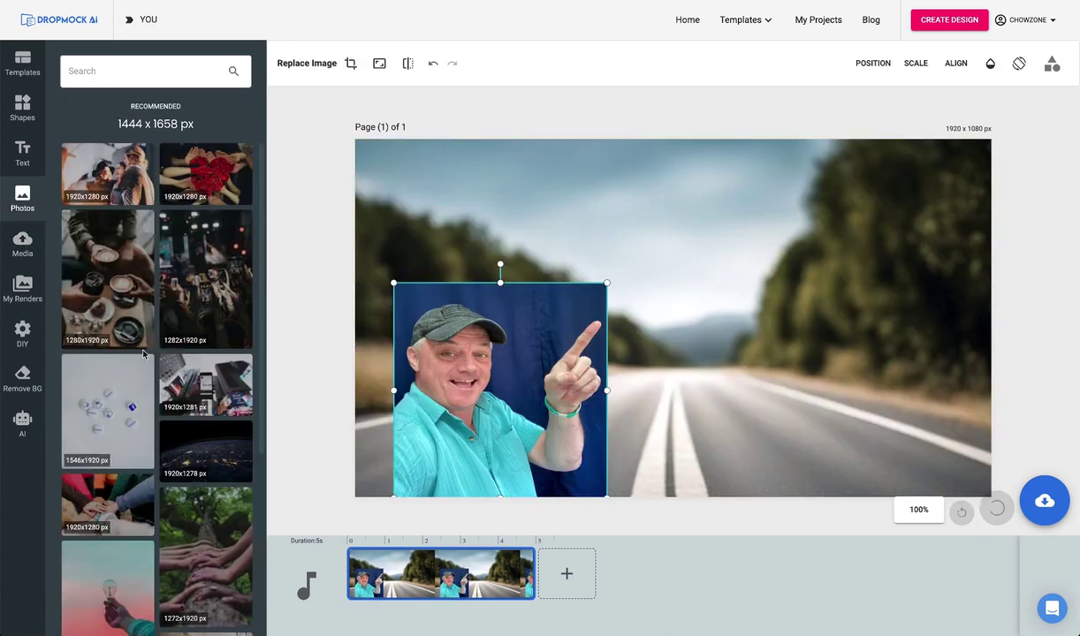
click(23, 376)
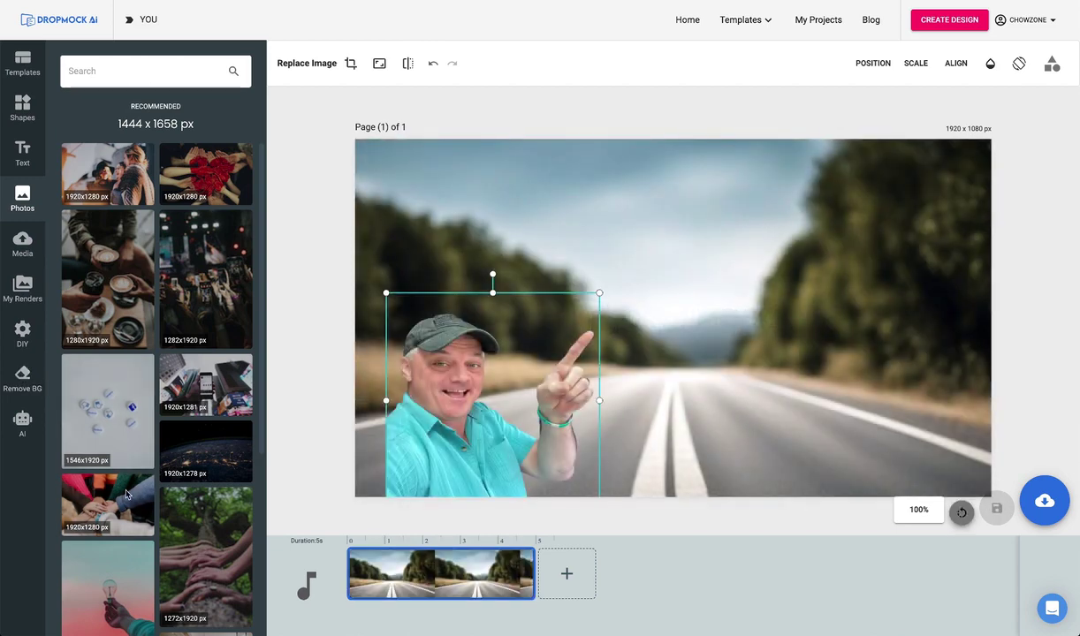
Move the man cutout to the lower left and enlarge it.
drag(444, 424, 414, 415)
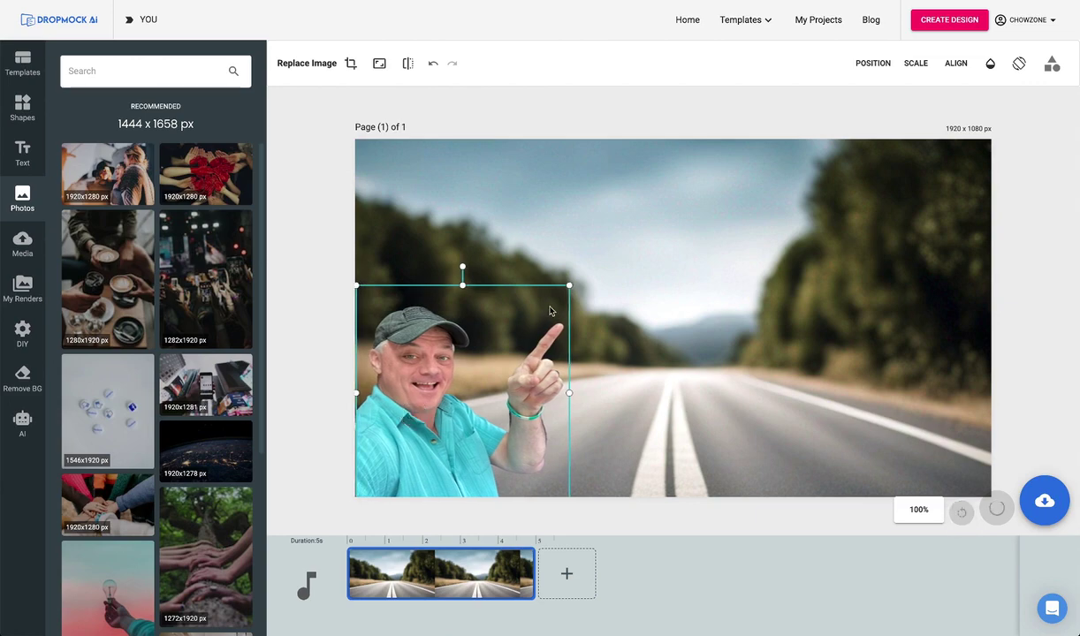
drag(571, 286, 617, 225)
click(297, 279)
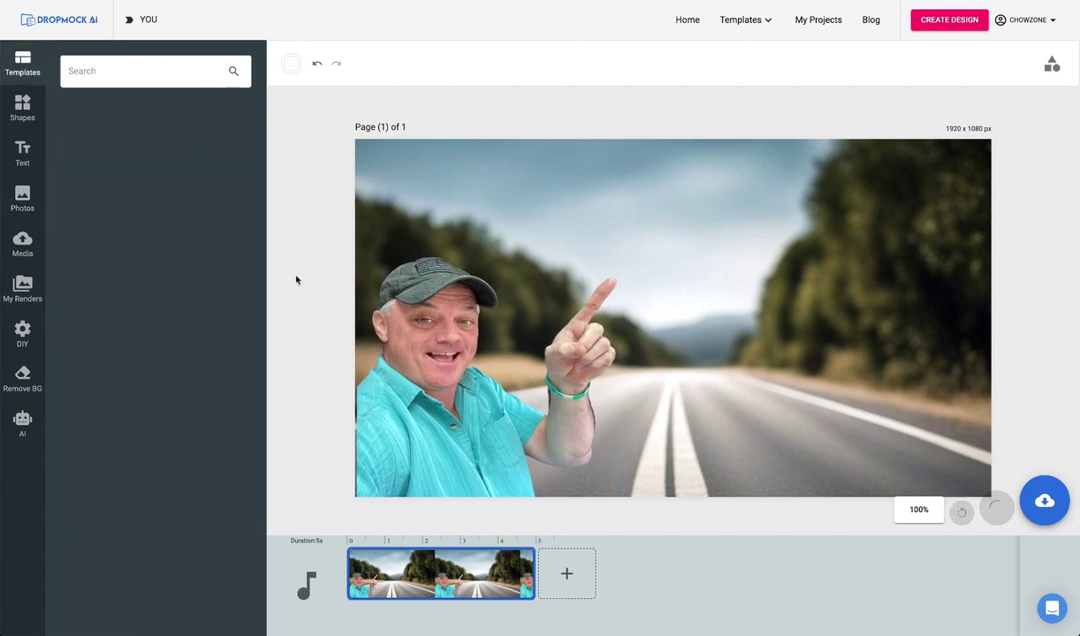
Place the 1031x748 Banner easel sign, shrink it, and move it right of the man.
click(29, 339)
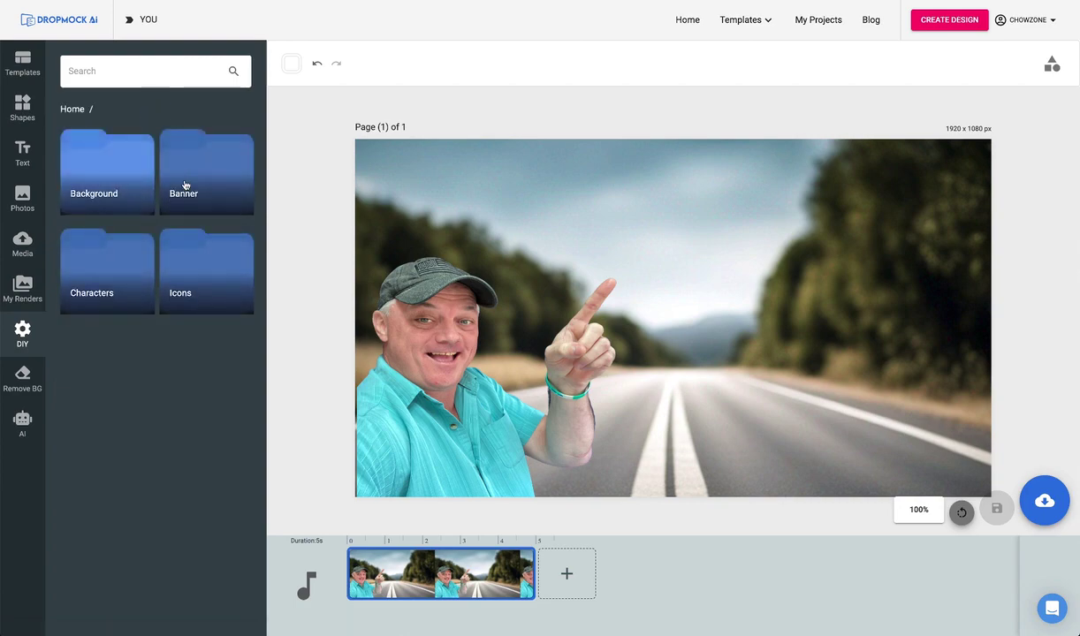
click(185, 183)
scroll(154, 354, down, 10)
drag(105, 291, 686, 251)
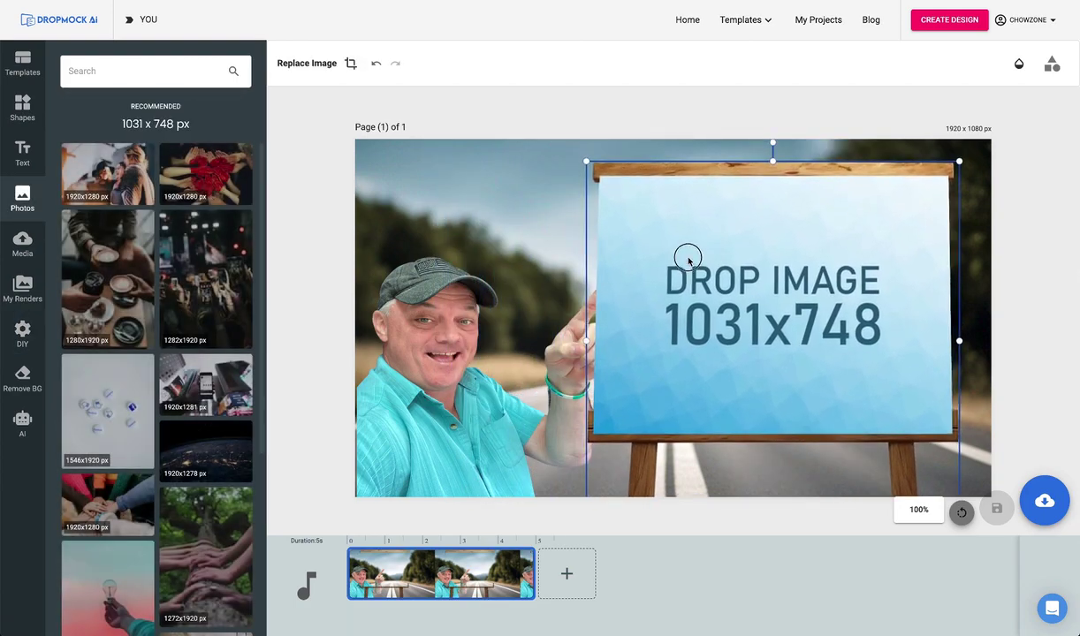
click(609, 175)
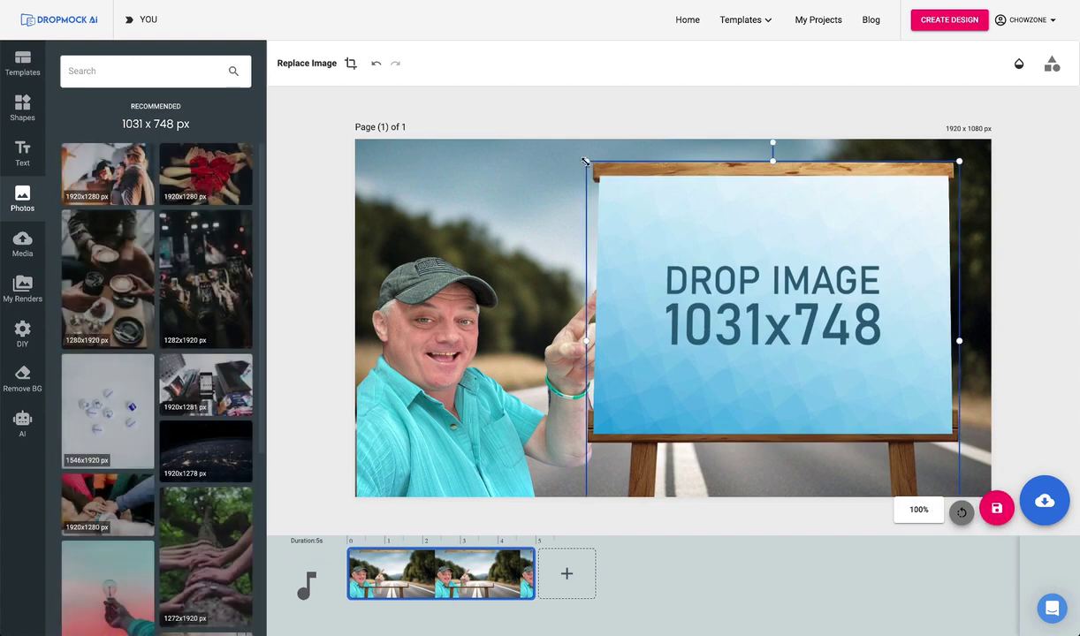
drag(584, 161, 658, 206)
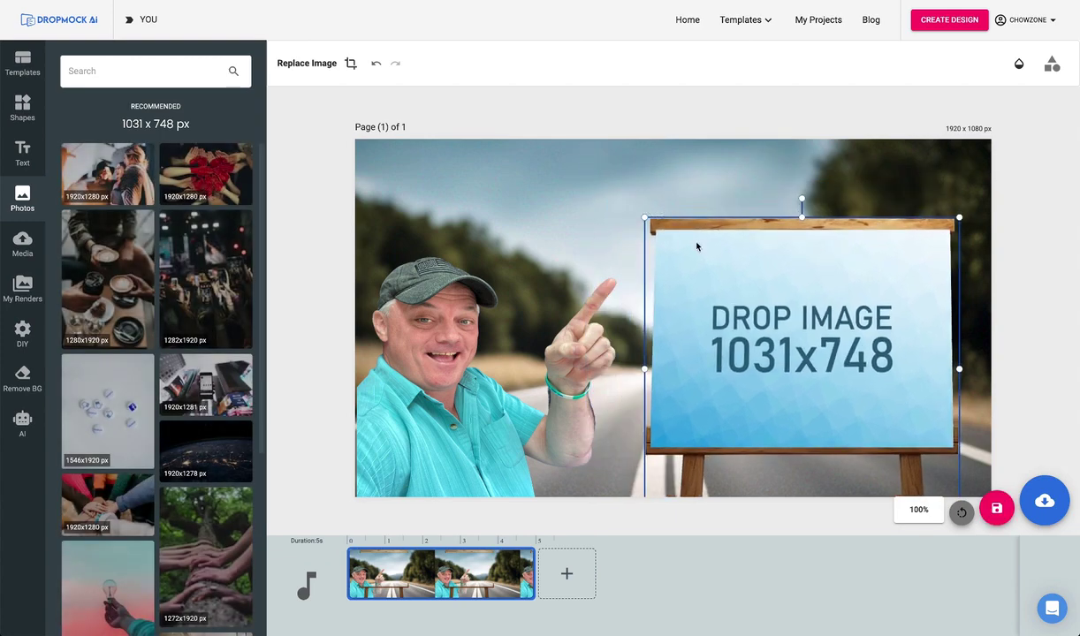
drag(696, 246, 714, 227)
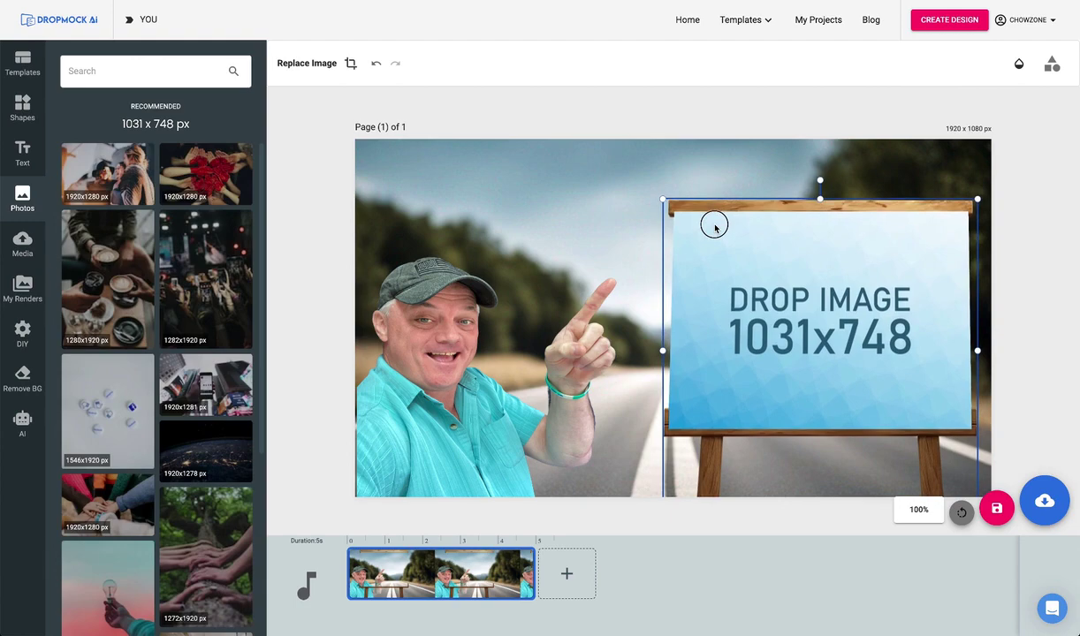
Save the road-scene easel poster and create a new custom design of width 1031, height 748.
click(1047, 502)
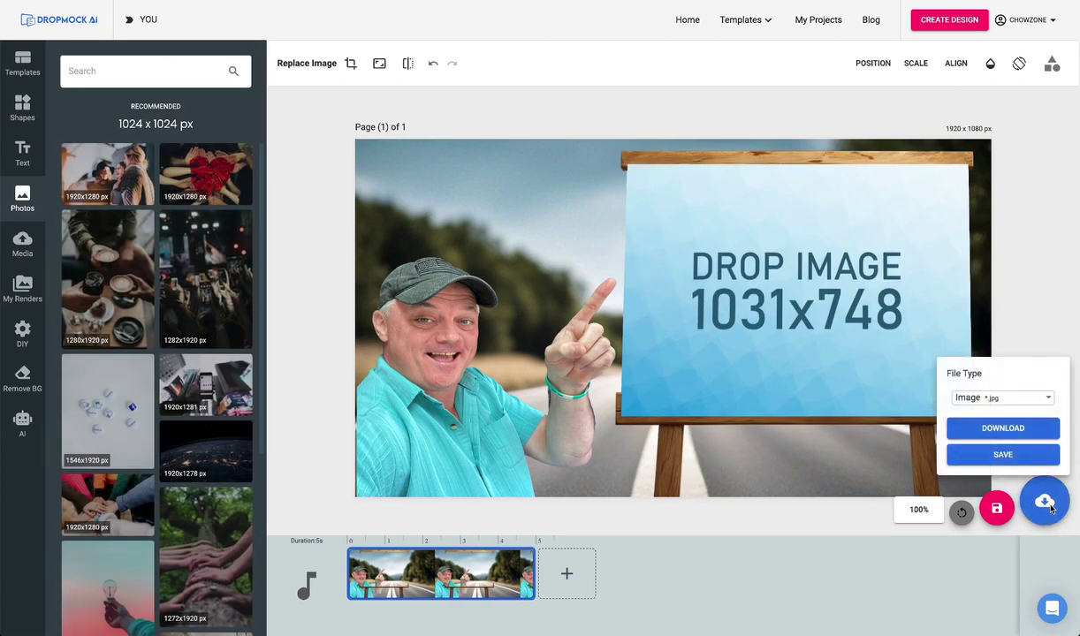
click(1015, 455)
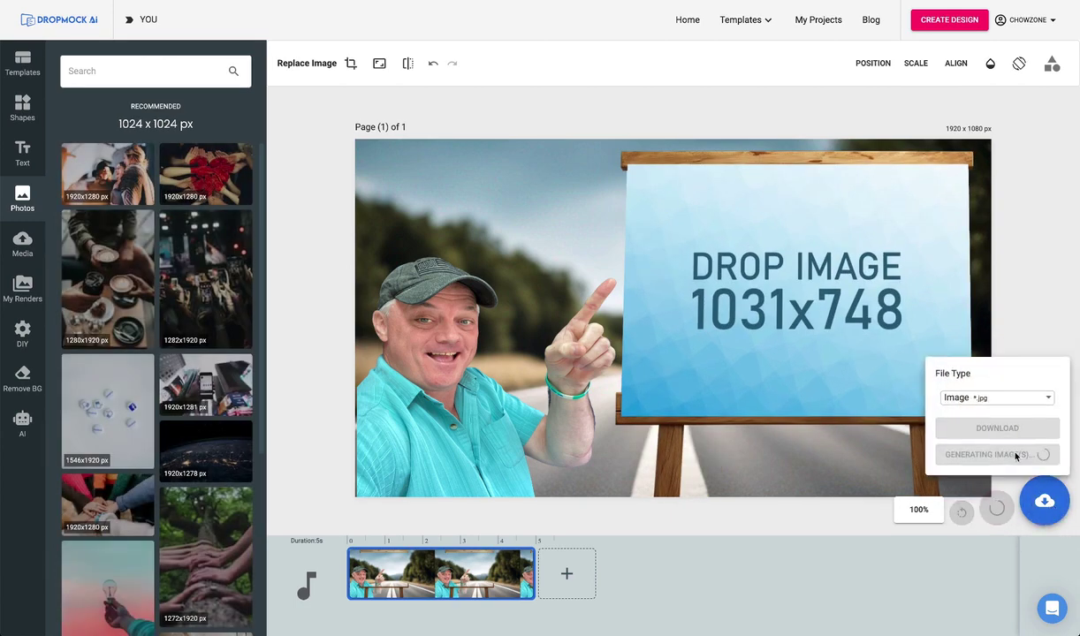
click(948, 19)
click(848, 79)
double_click(846, 78)
text(103)
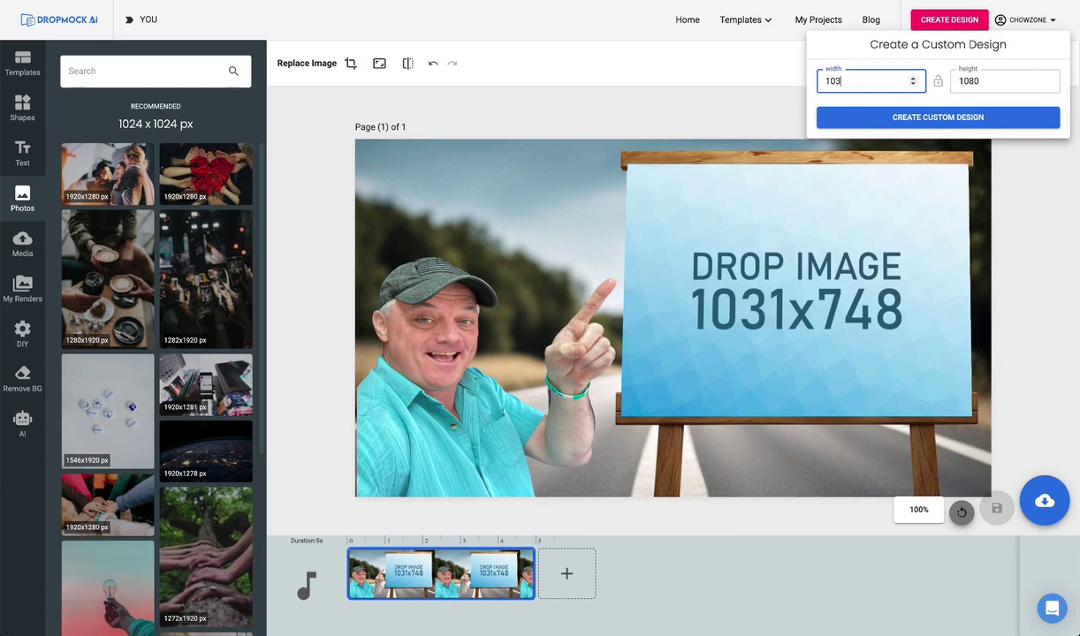
text(1)
key(Tab)
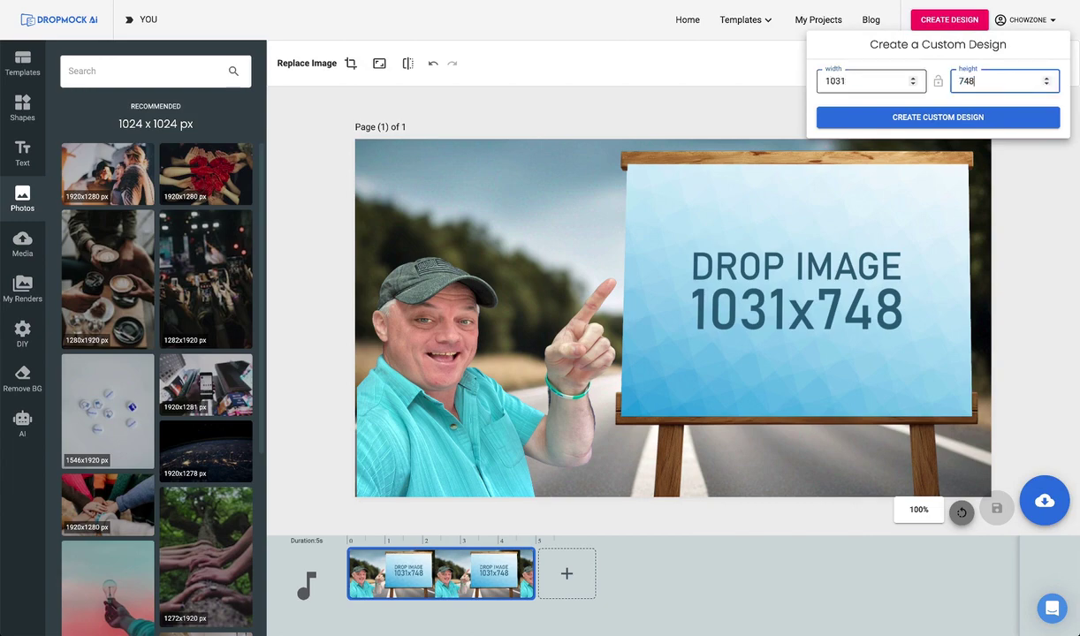
text(748)
click(895, 118)
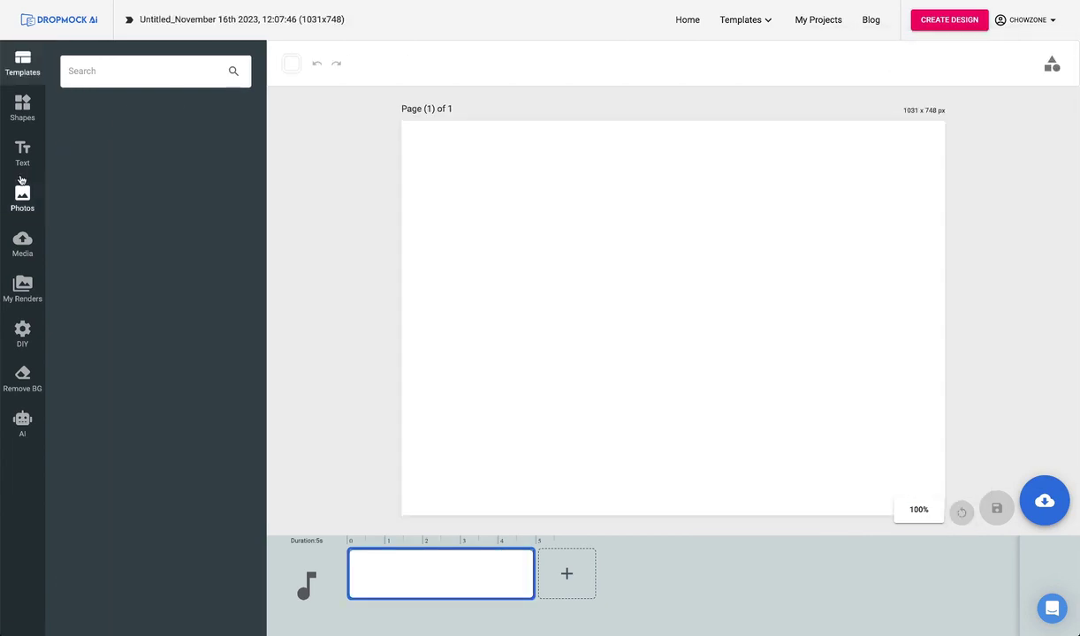
Fill the canvas with the lightbulb photo and add a centred white 'I Have a GREAT Idea!!!' heading.
click(22, 198)
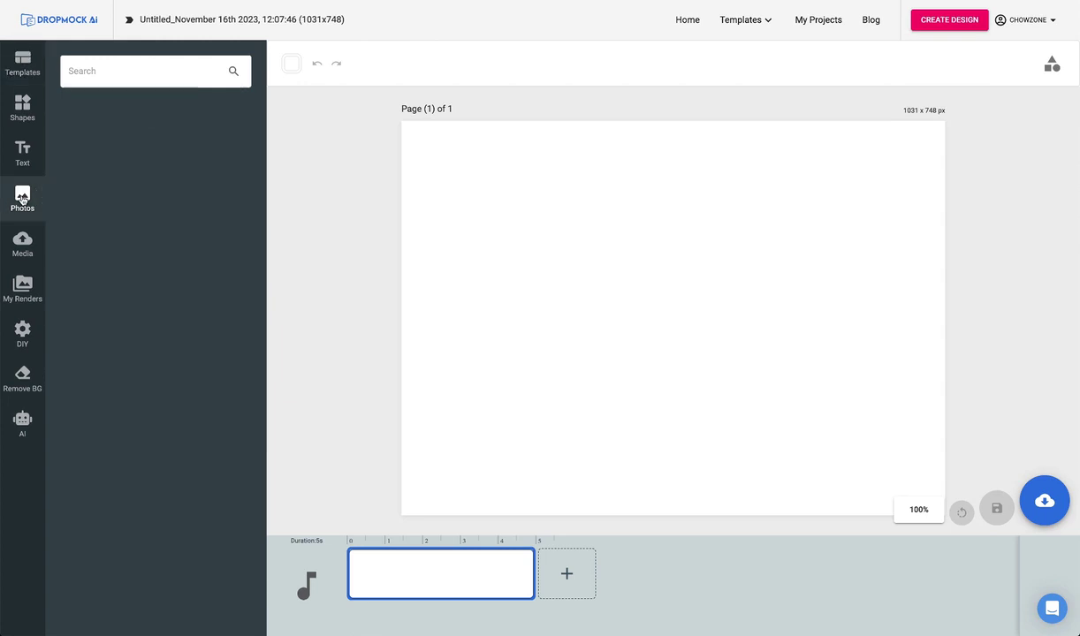
drag(107, 323, 622, 305)
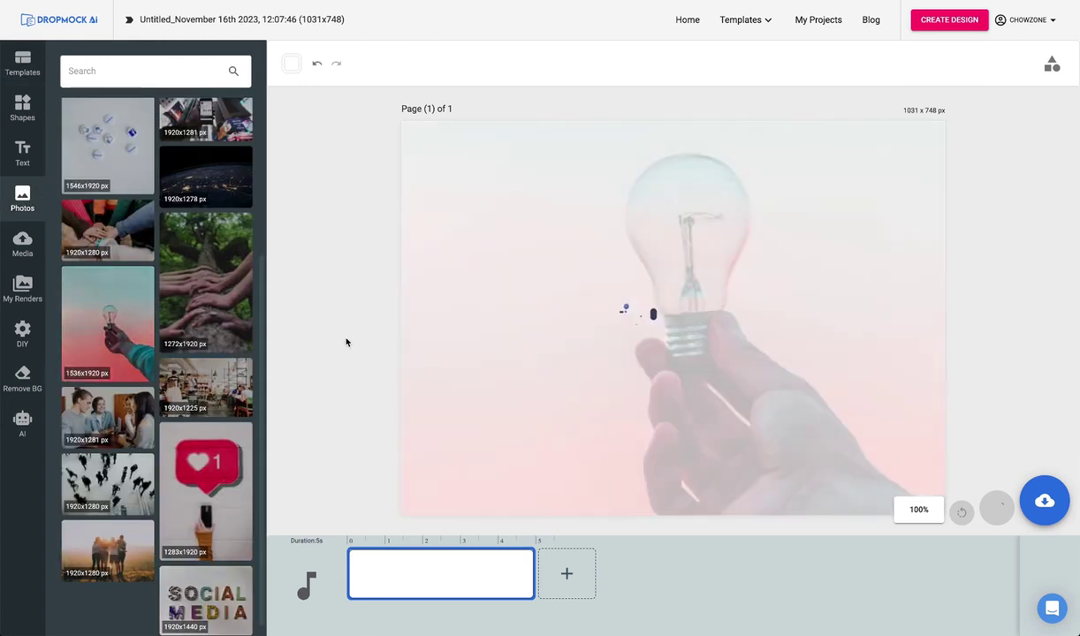
key(BackSpace)
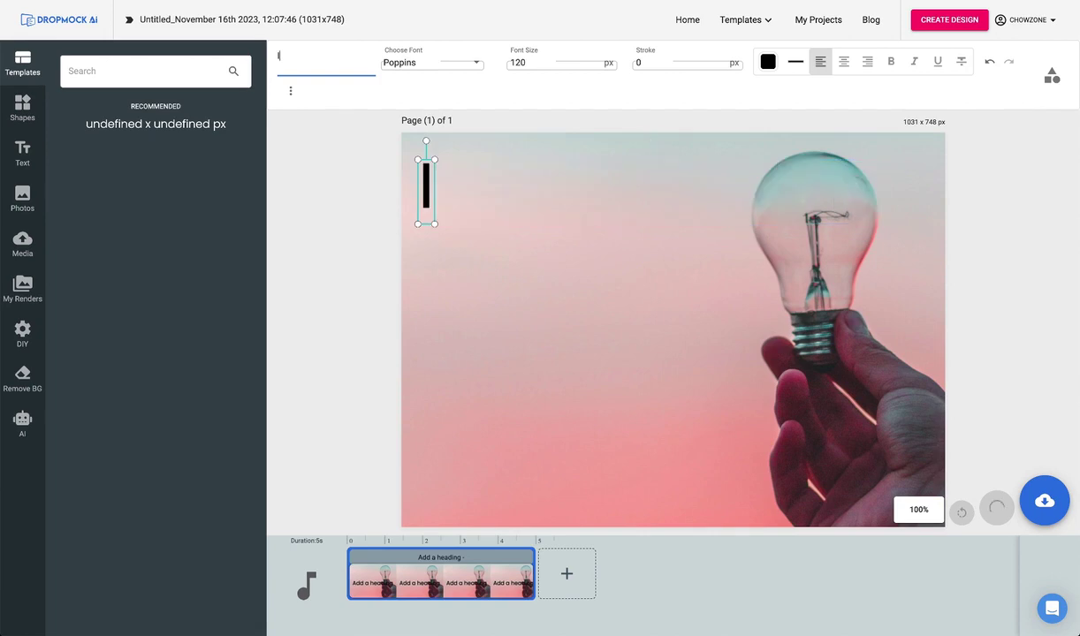
text(I Have a GREAT Idea!!!)
click(843, 61)
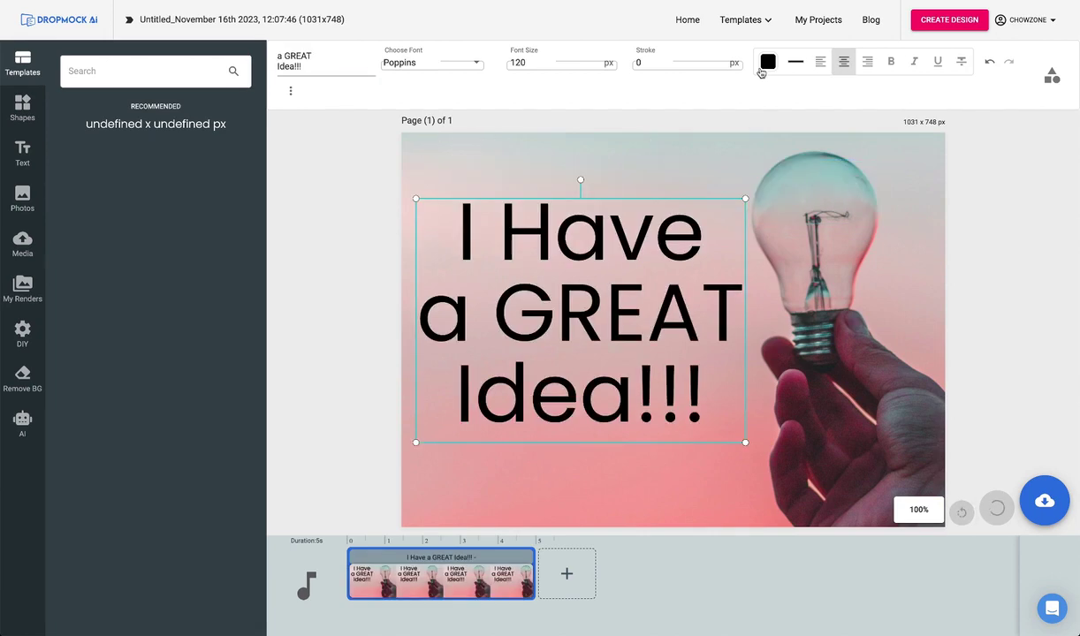
click(767, 61)
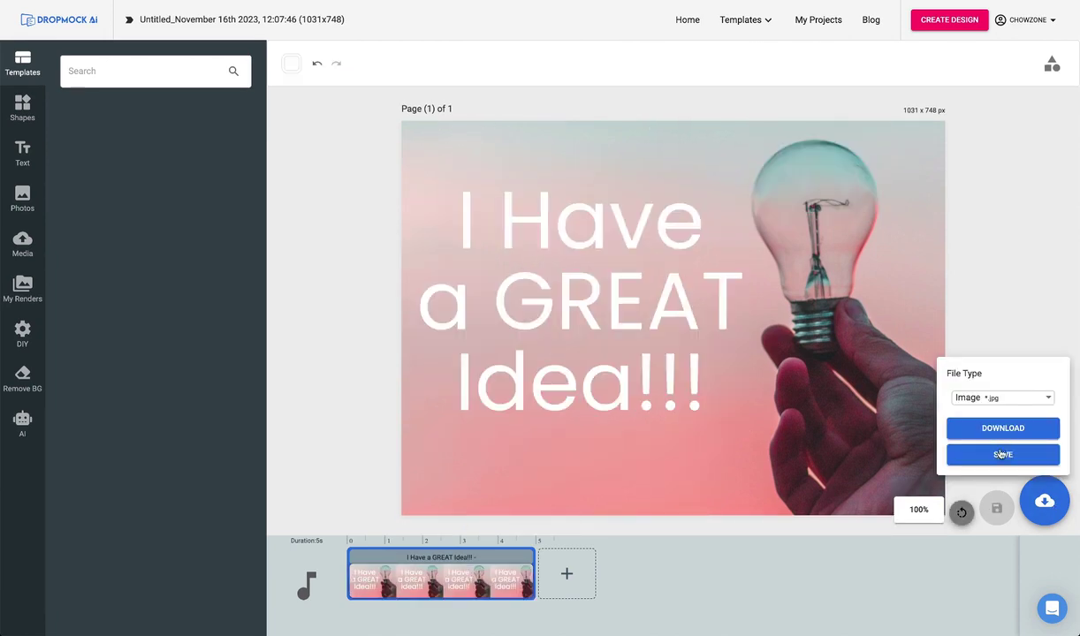
Save the lightbulb design, then open My Projects and the YOU project's options menu.
click(1002, 455)
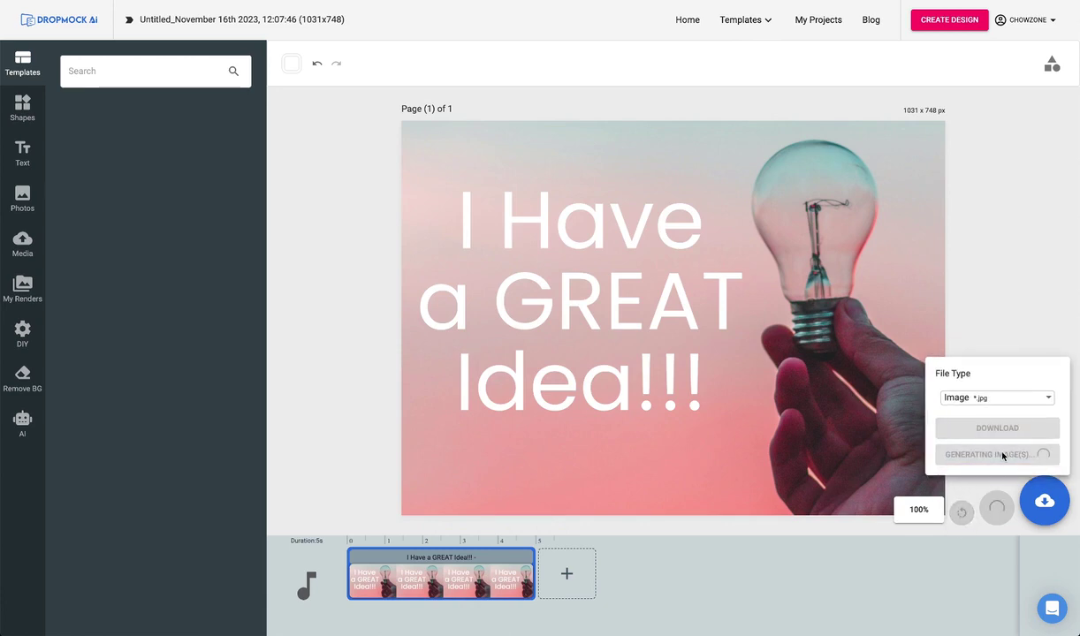
click(826, 20)
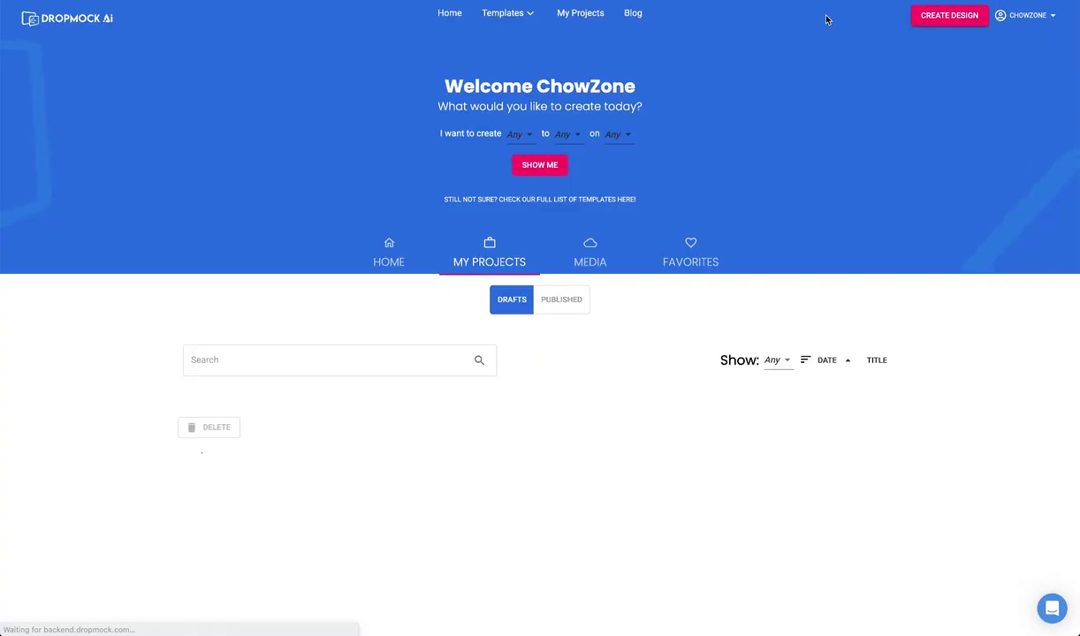
scroll(445, 281, down, 2)
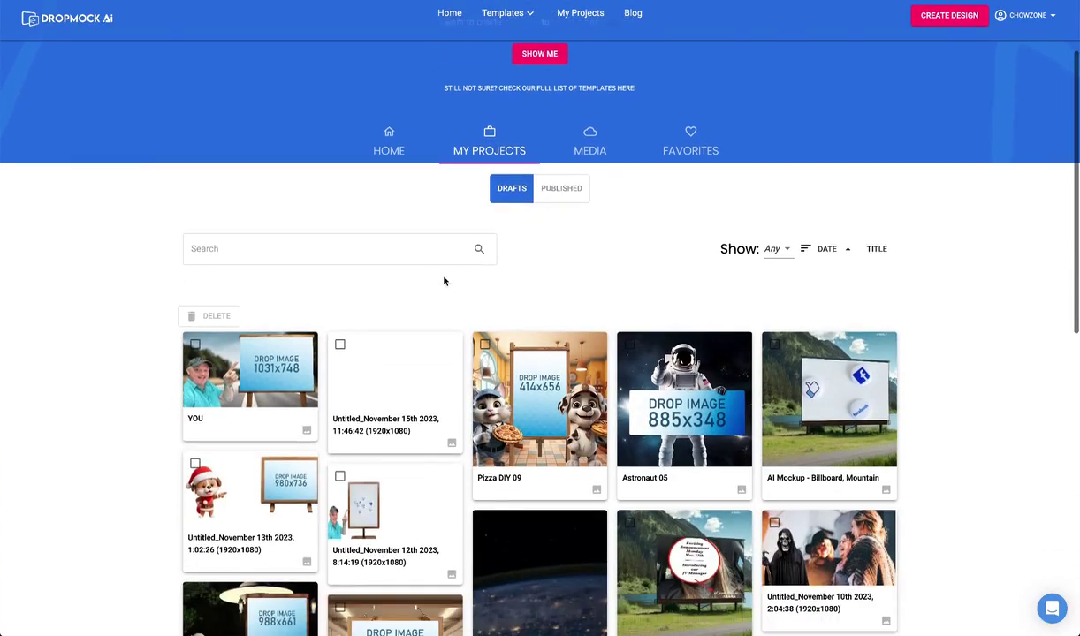
right_click(281, 339)
Reopen the YOU project and put the lightbulb render into the easel's drop-image placeholder.
click(336, 356)
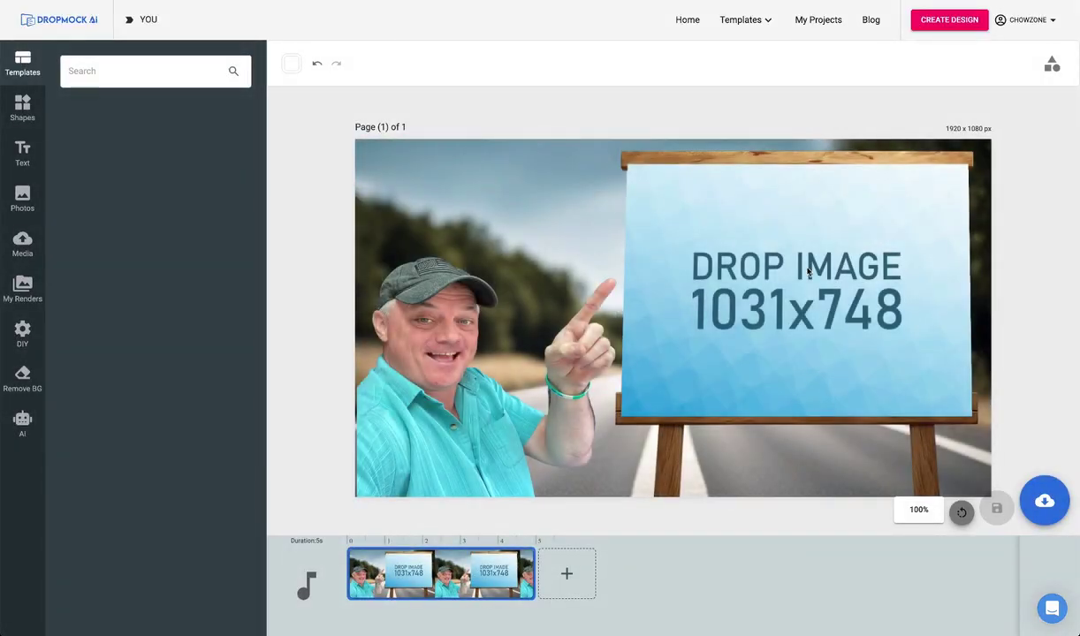
click(653, 181)
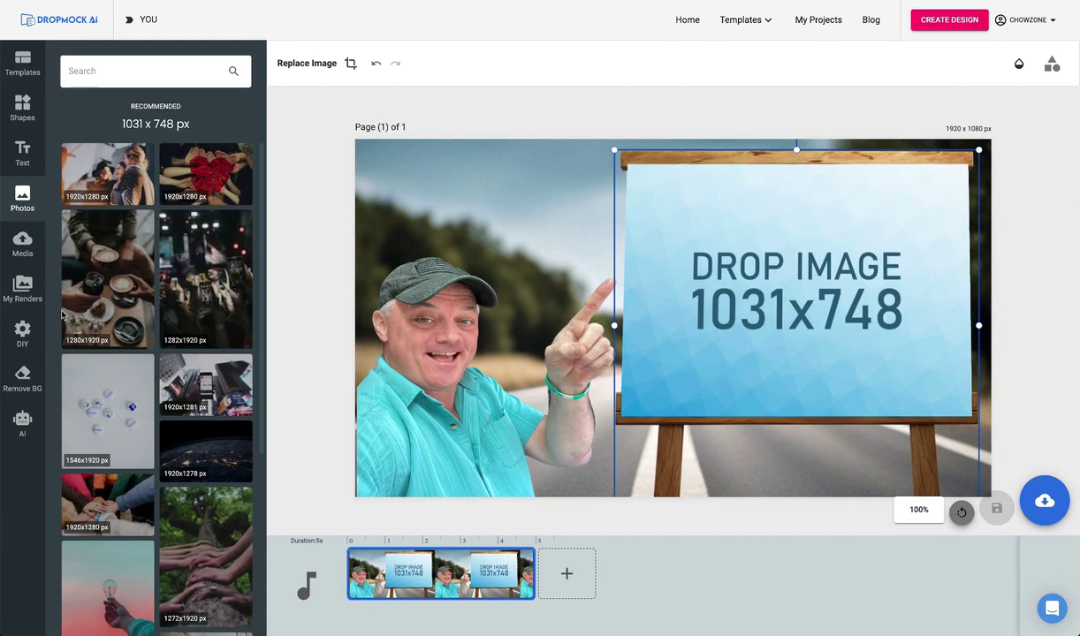
click(22, 289)
click(87, 152)
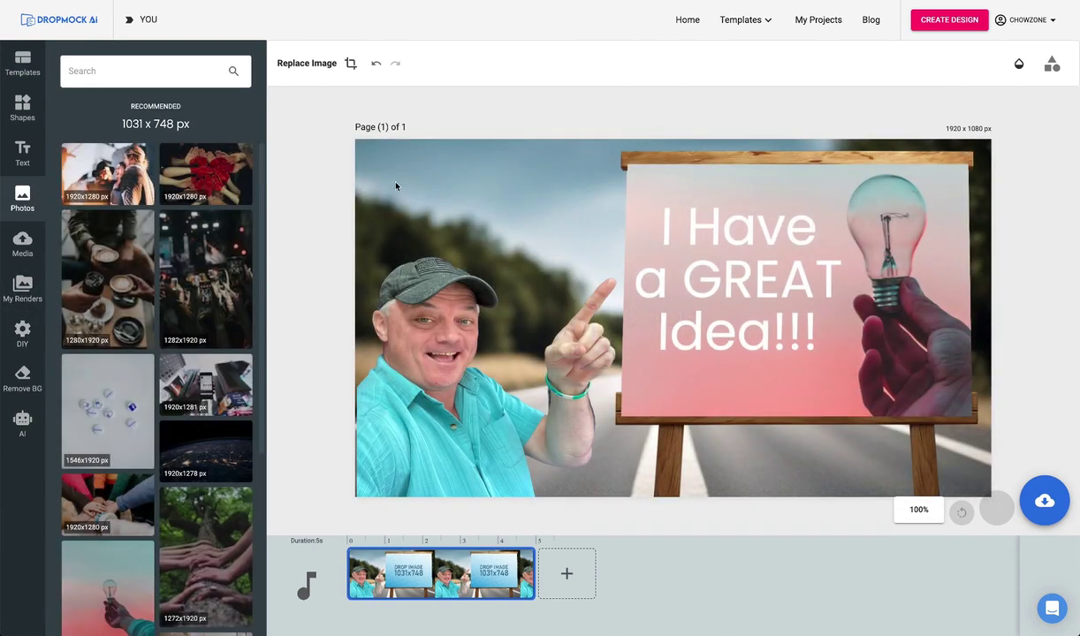
Save the finished YOU mockup as an image and preview the file.
click(1024, 501)
click(1024, 430)
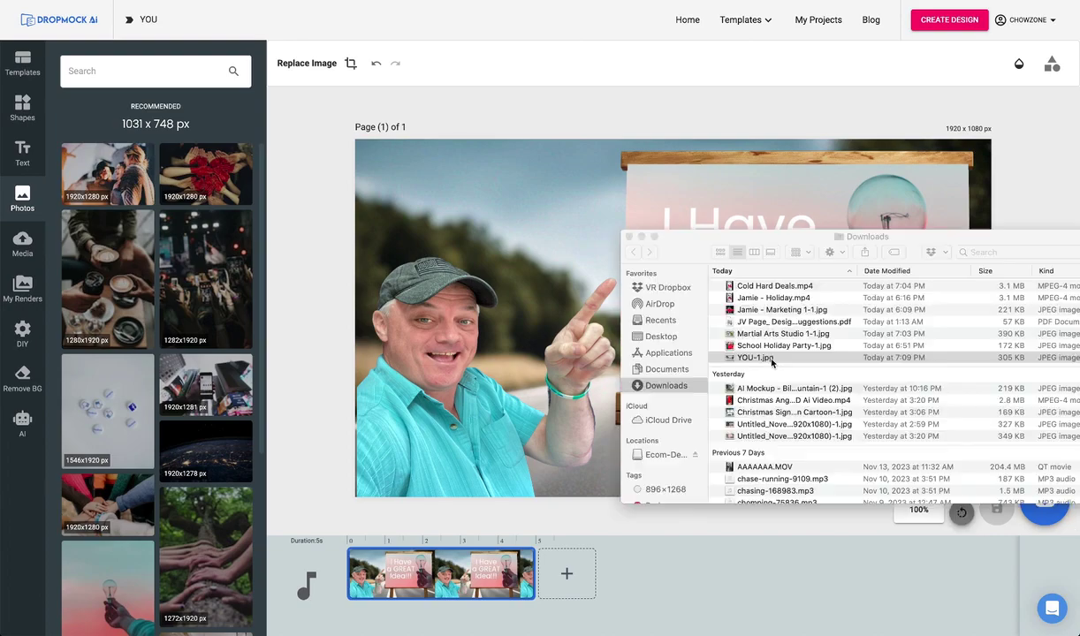
key(space)
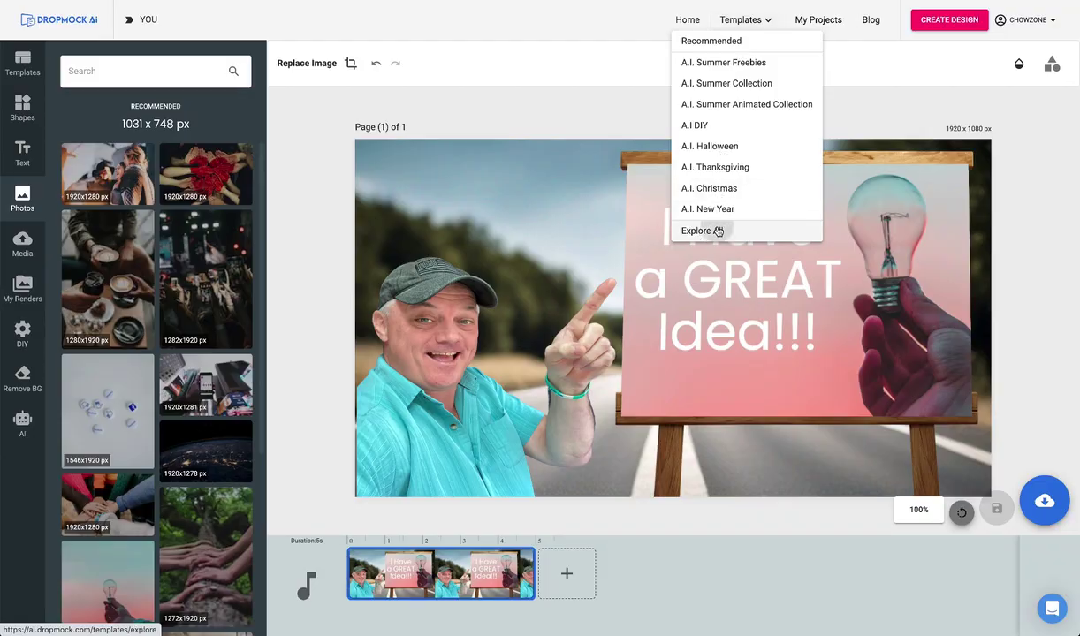
Browse all templates, filter to the AI DIY niche, and customize Pizza DIY 10.
click(718, 231)
click(73, 347)
scroll(75, 251, down, 2)
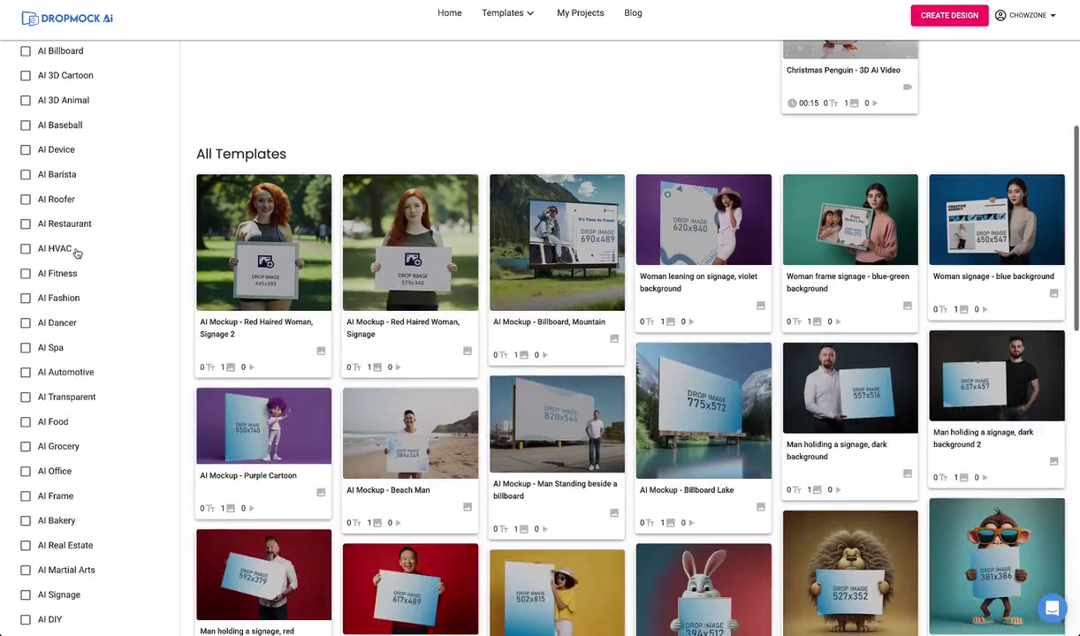
scroll(77, 251, down, 3)
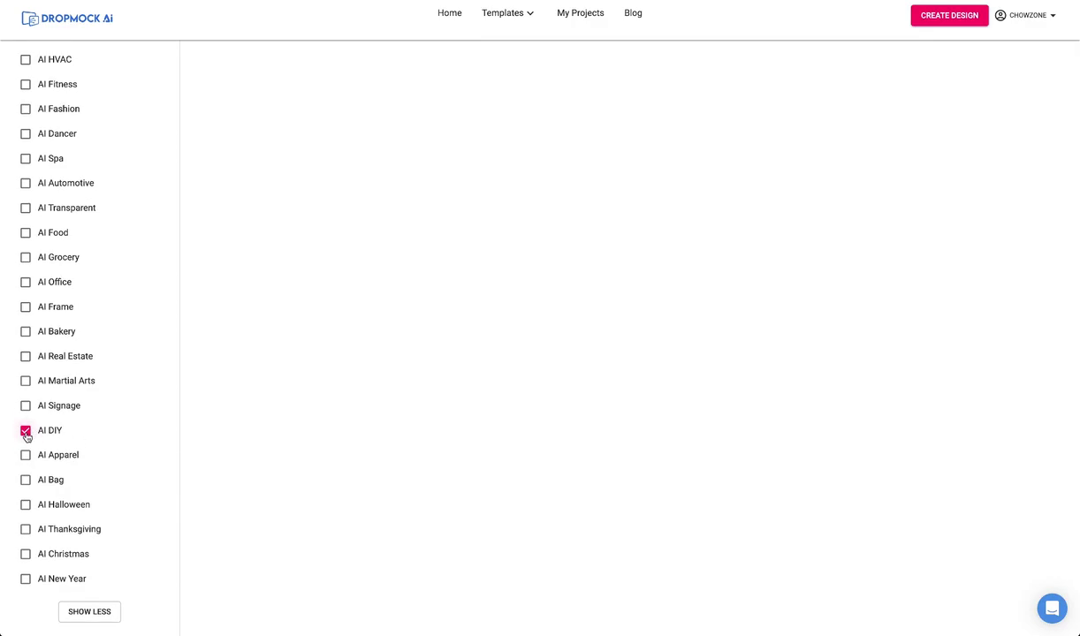
scroll(420, 458, up, 1)
scroll(420, 457, up, 7)
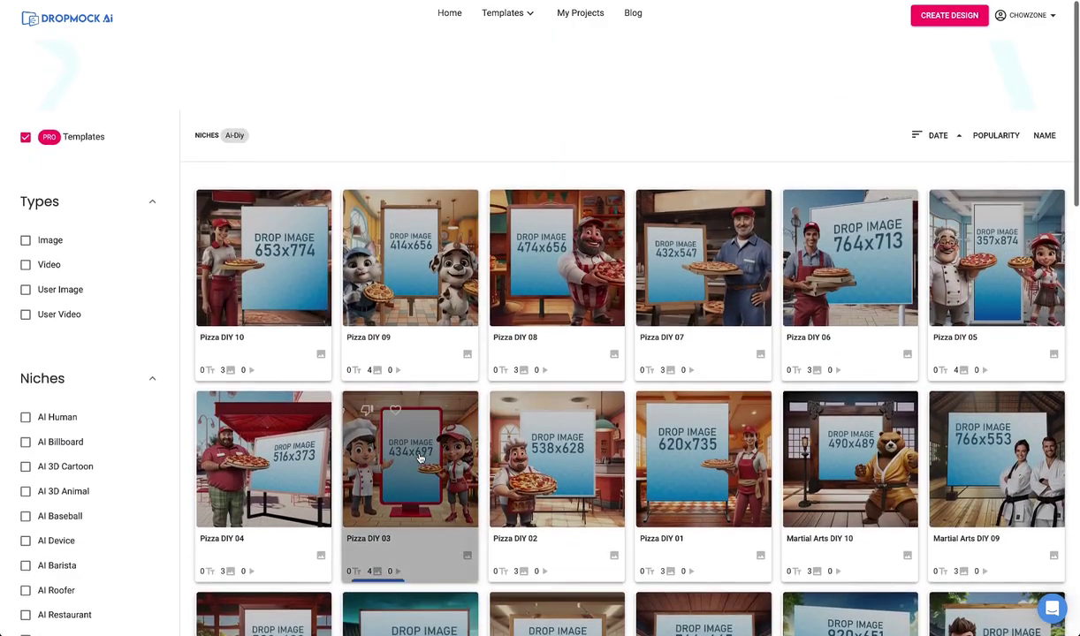
scroll(419, 458, down, 7)
scroll(420, 458, up, 3)
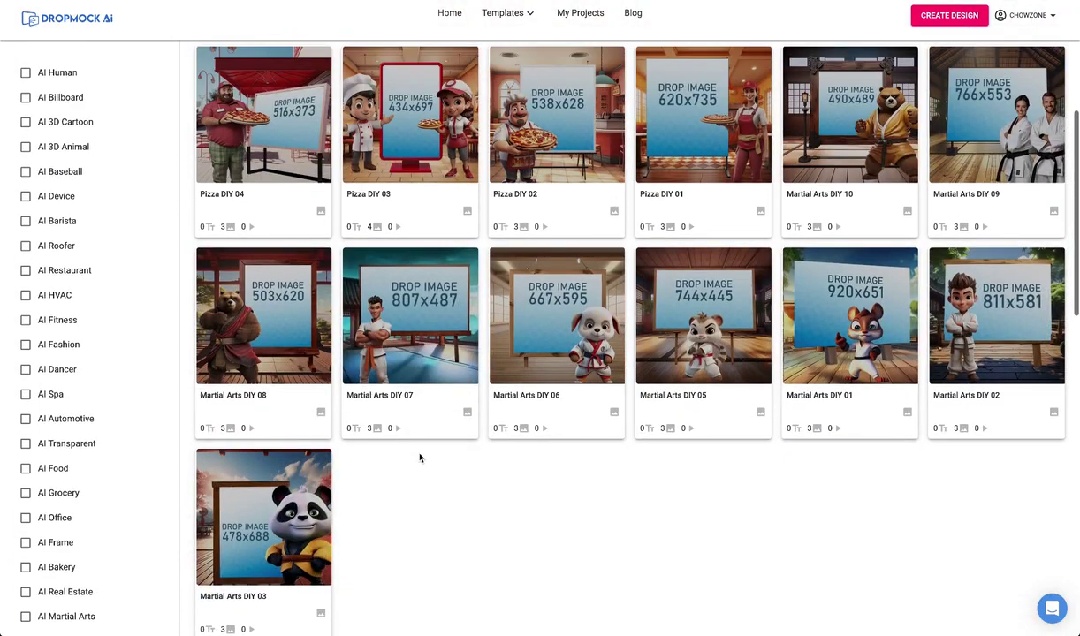
scroll(419, 458, up, 1)
scroll(420, 458, up, 1)
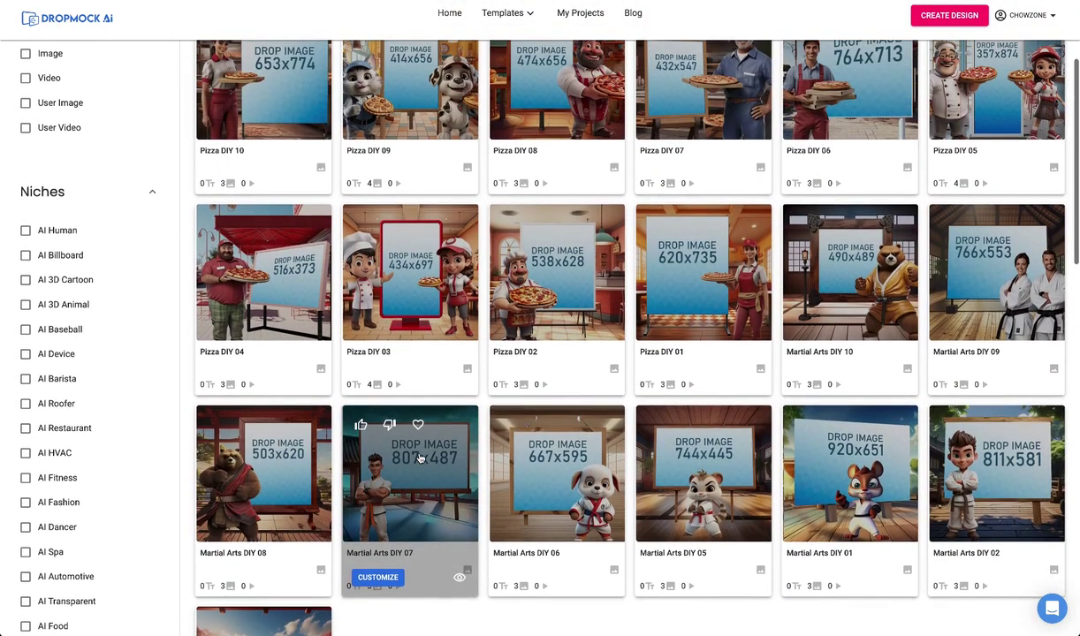
scroll(495, 484, up, 1)
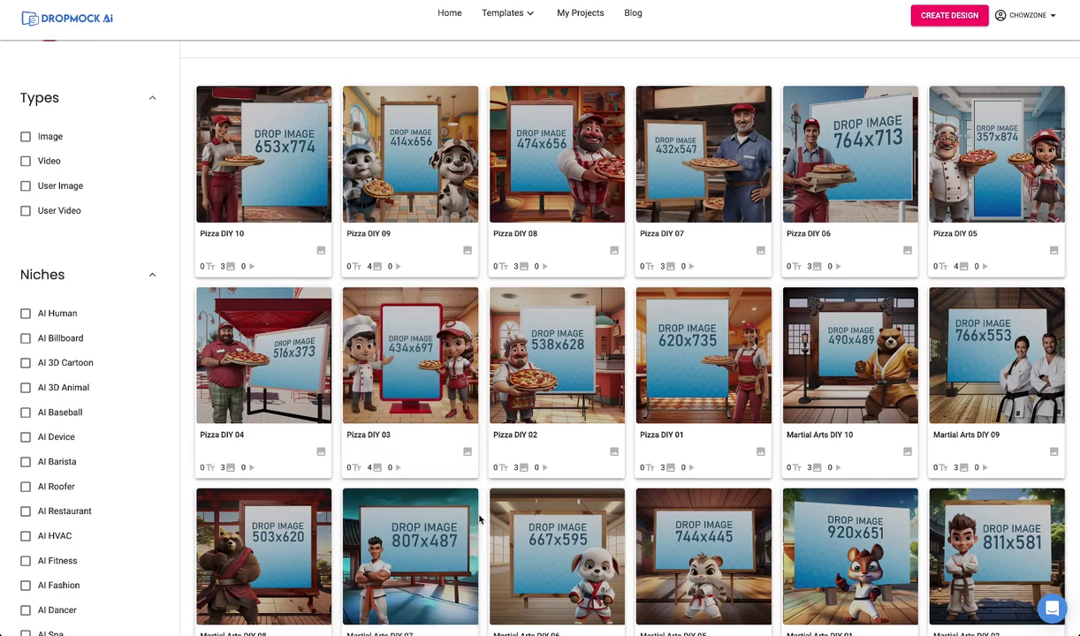
click(417, 176)
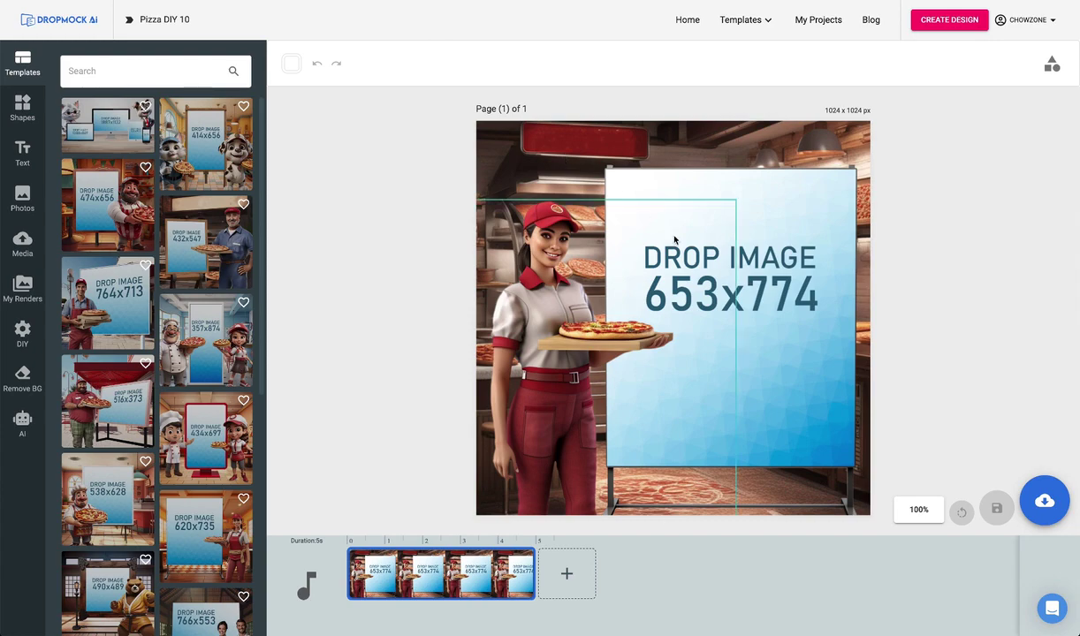
Set pizza-bg-08 from DIY > Background > Pizza as the yellow arched interior background.
click(521, 139)
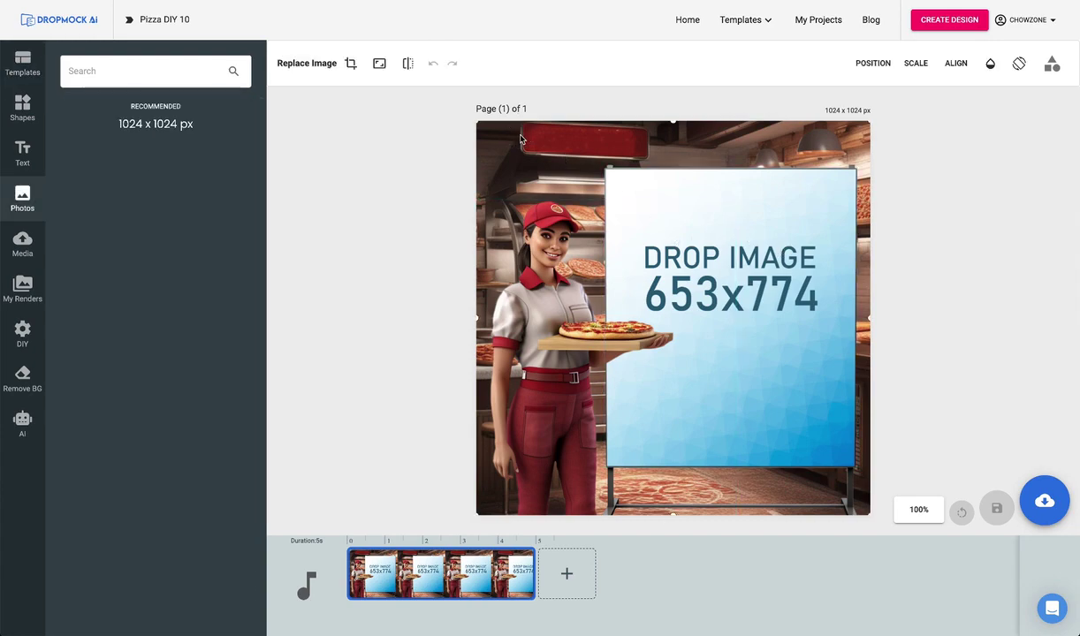
click(22, 422)
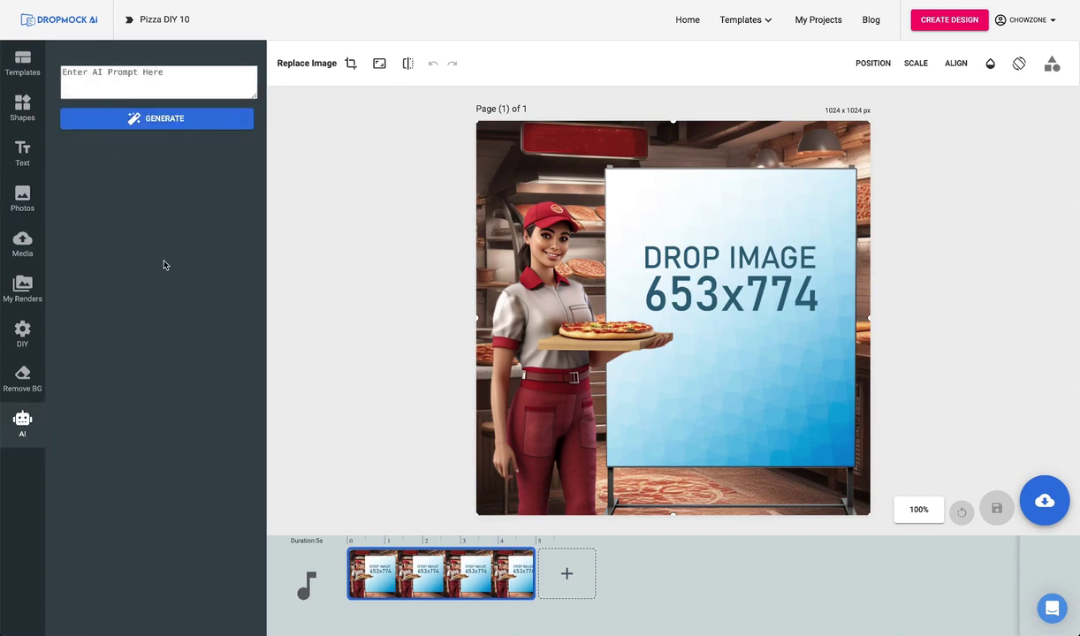
click(24, 334)
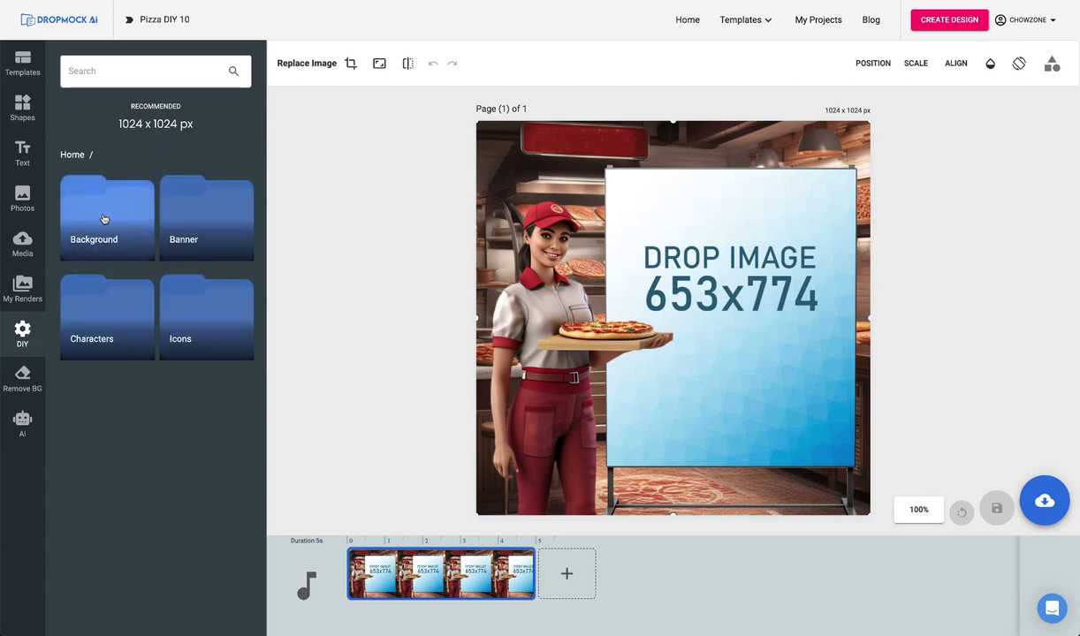
click(103, 219)
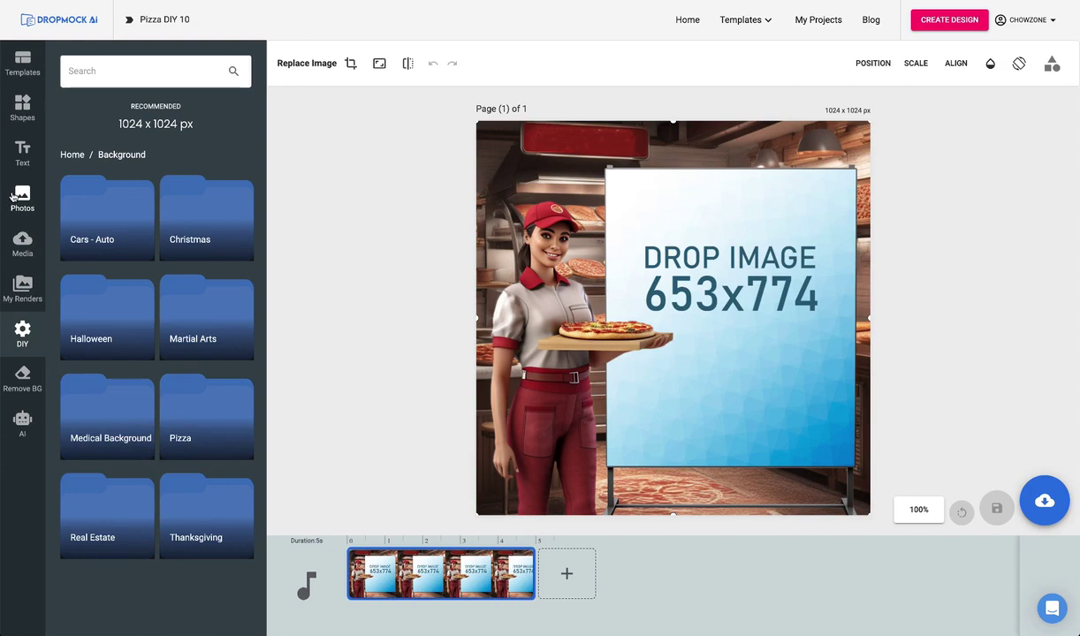
click(101, 240)
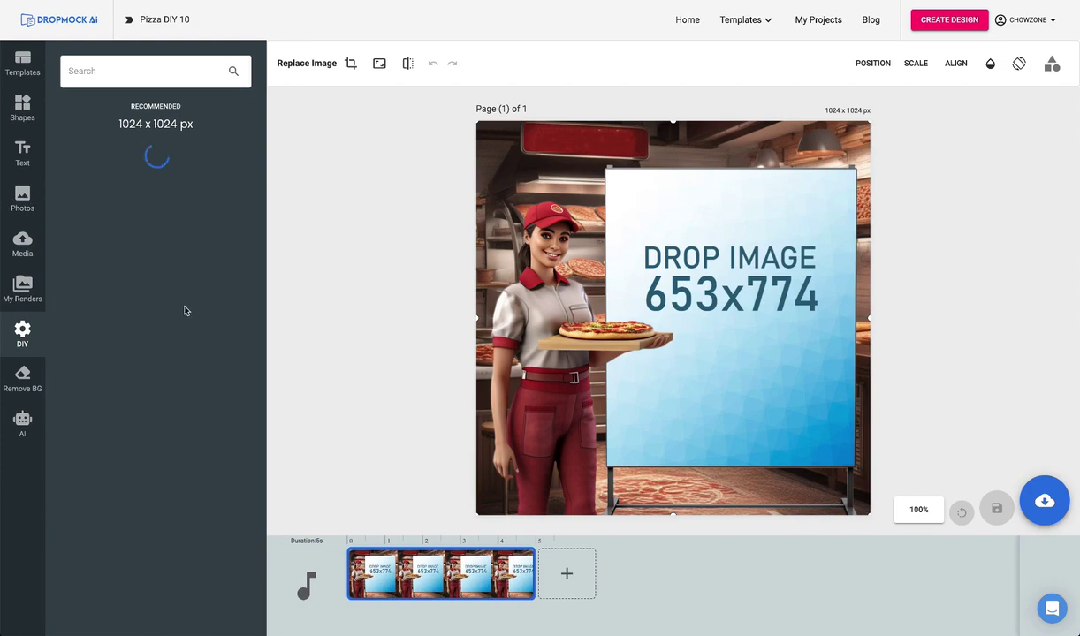
scroll(165, 305, down, 2)
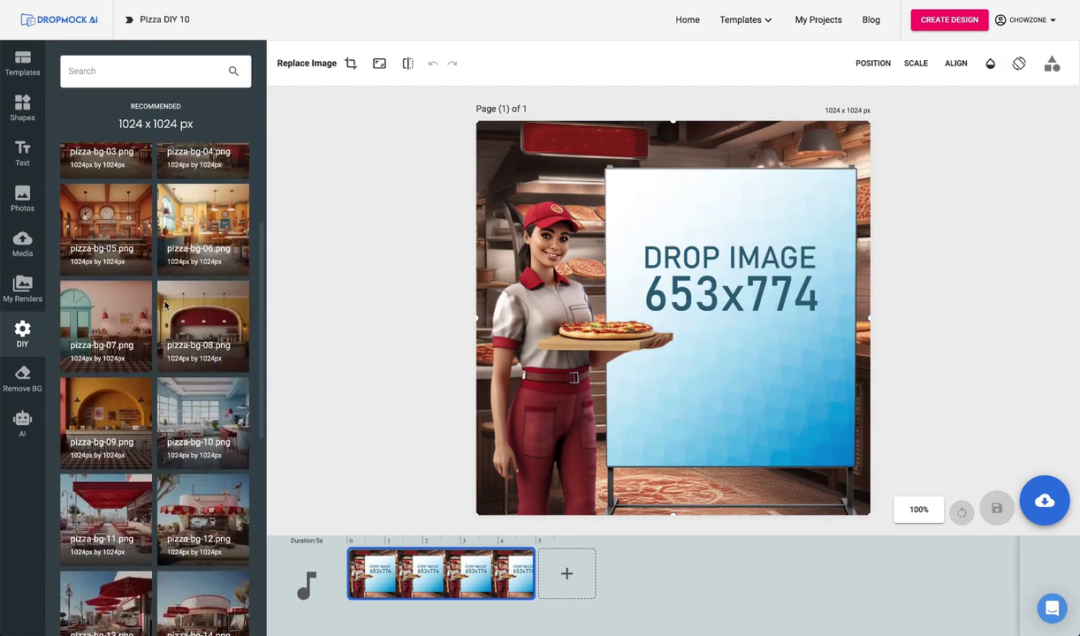
scroll(164, 305, down, 1)
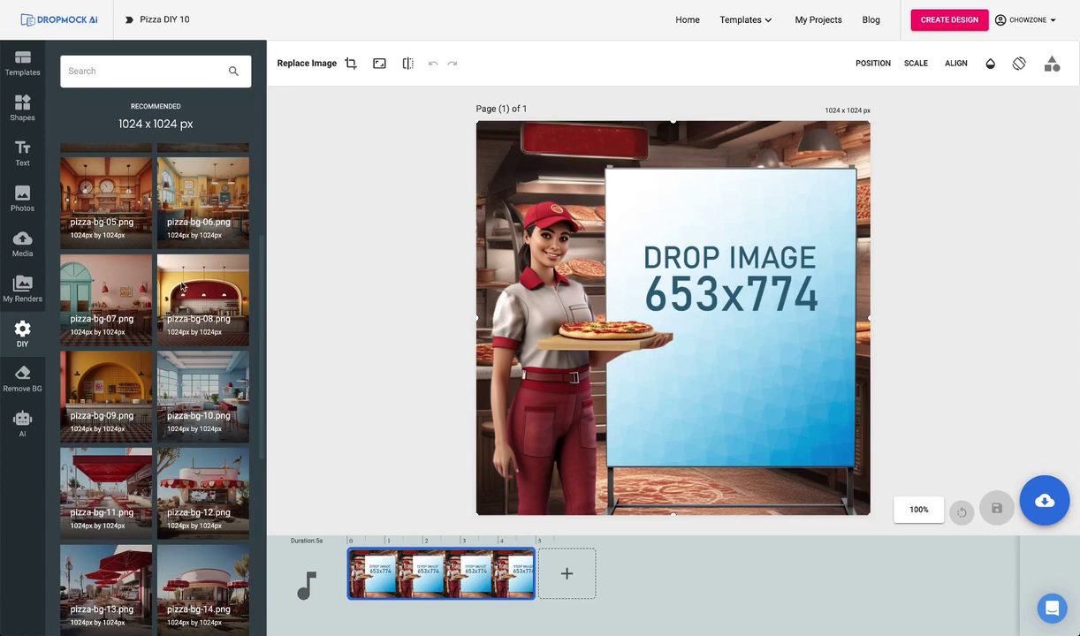
click(181, 287)
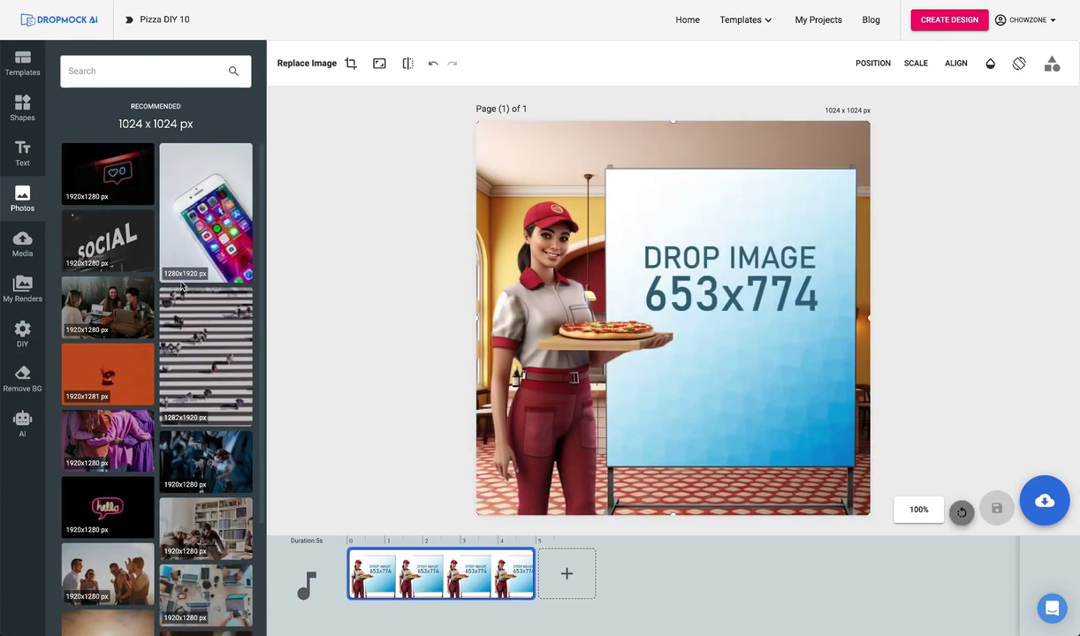
click(325, 369)
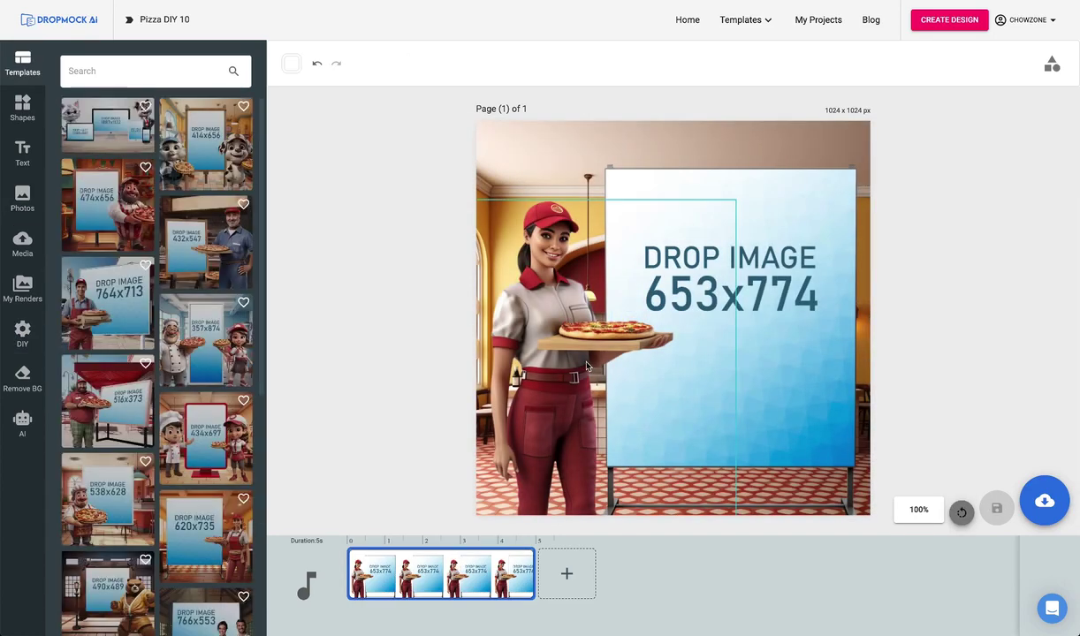
Replace the pizza-holding woman with the leather-jacket male model from Characters > Cars - Auto.
click(555, 345)
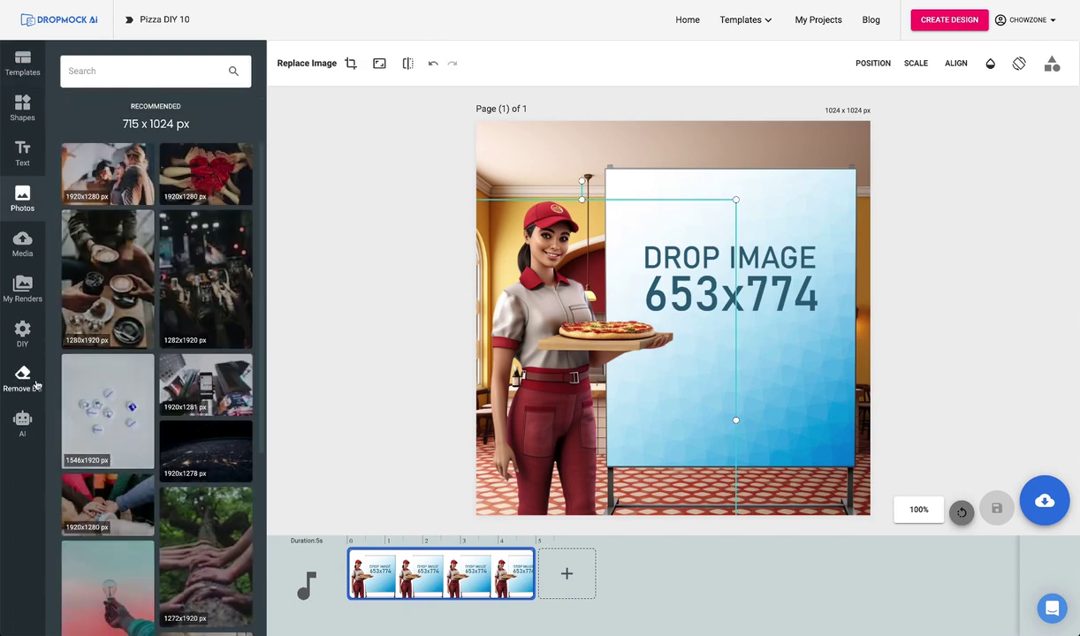
click(23, 422)
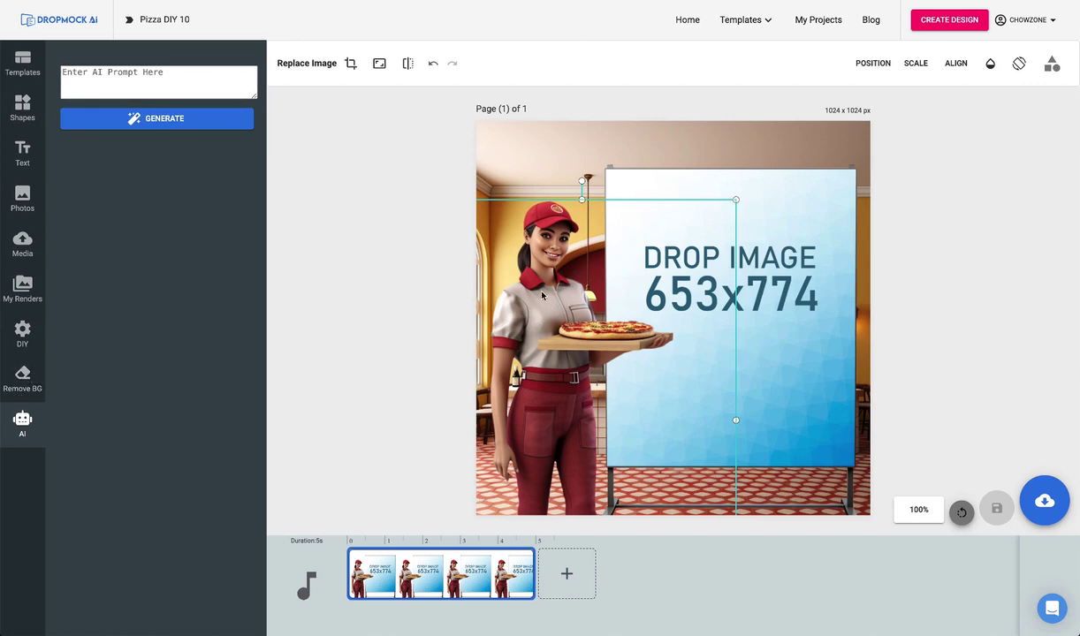
click(22, 334)
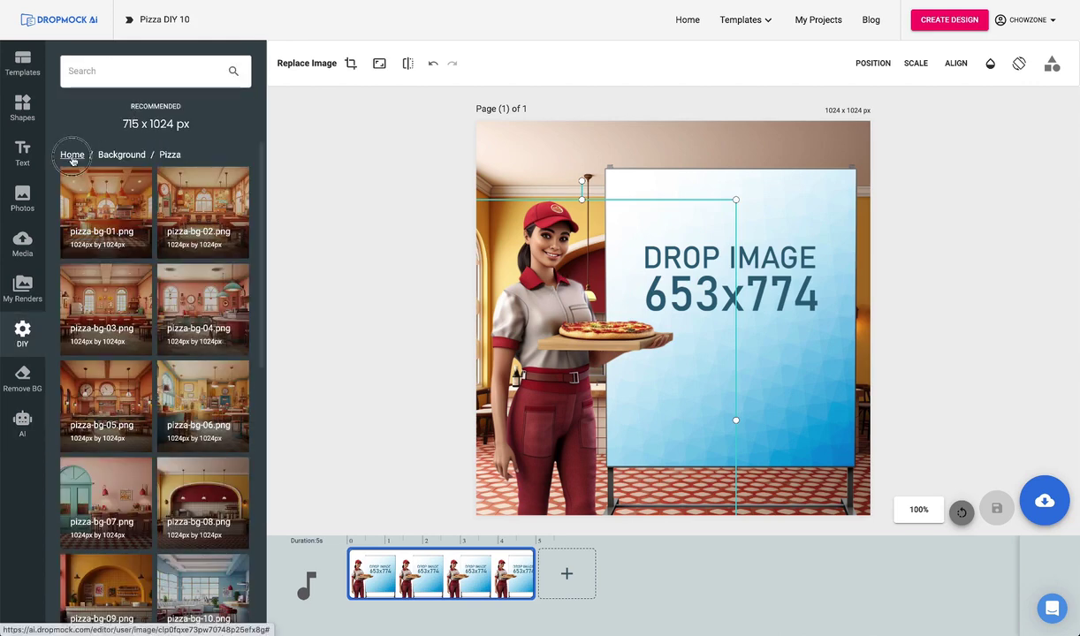
click(72, 155)
click(116, 306)
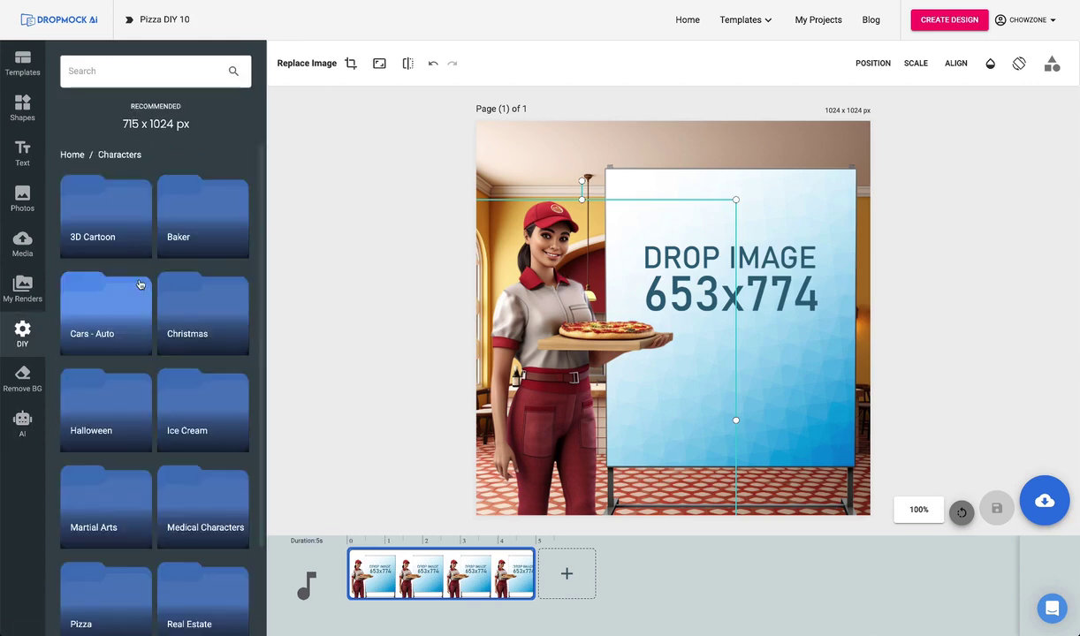
scroll(140, 284, down, 2)
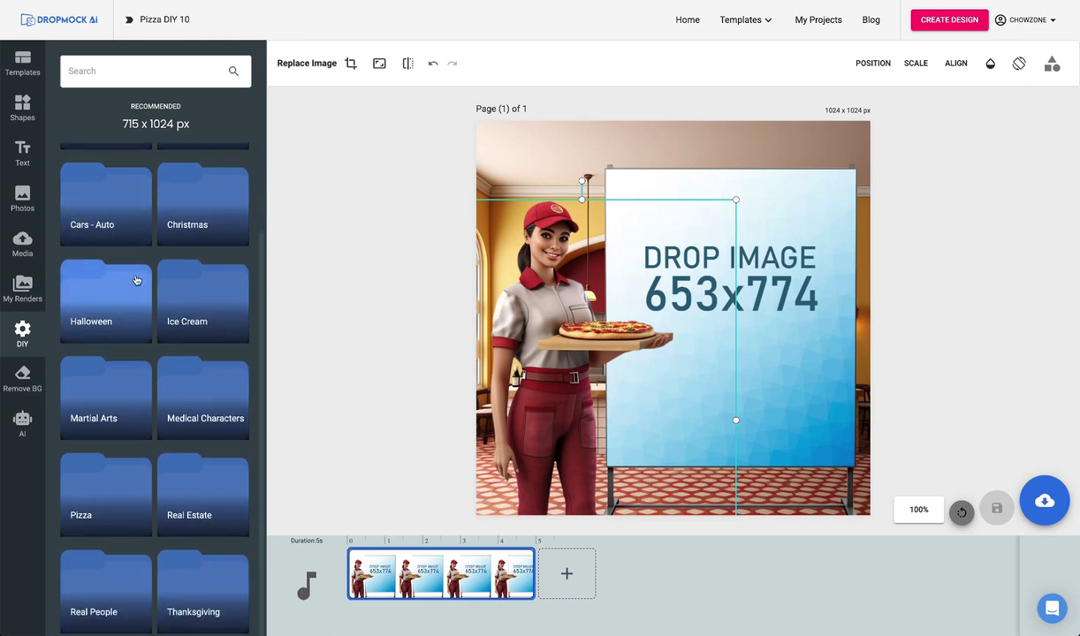
click(128, 217)
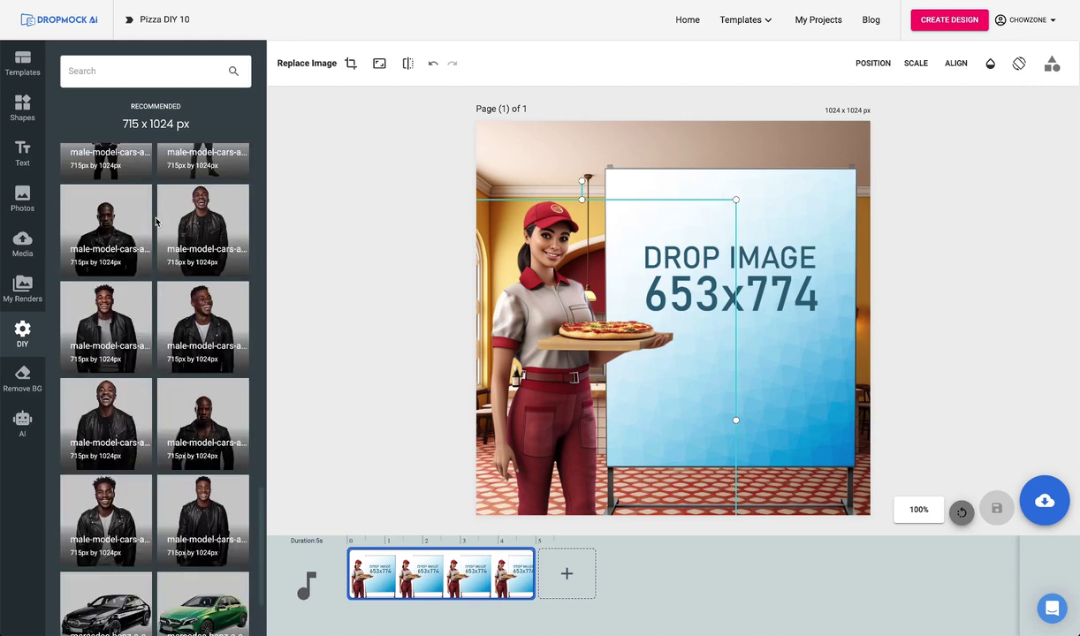
click(123, 286)
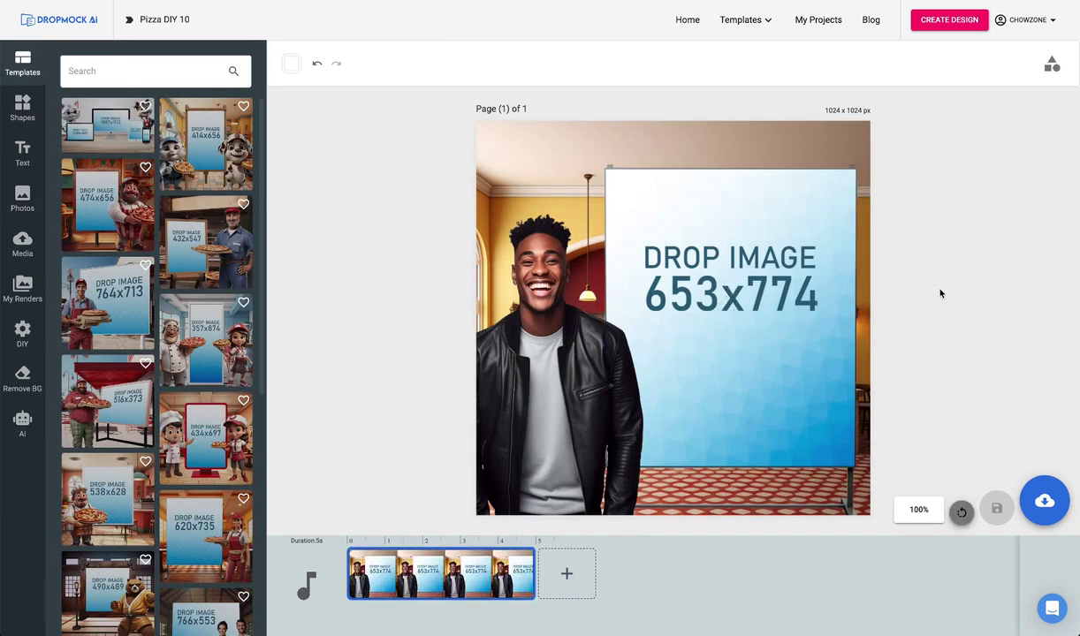
Save the Pizza DIY 10 mockup and create a new 653x774 custom design.
click(1044, 501)
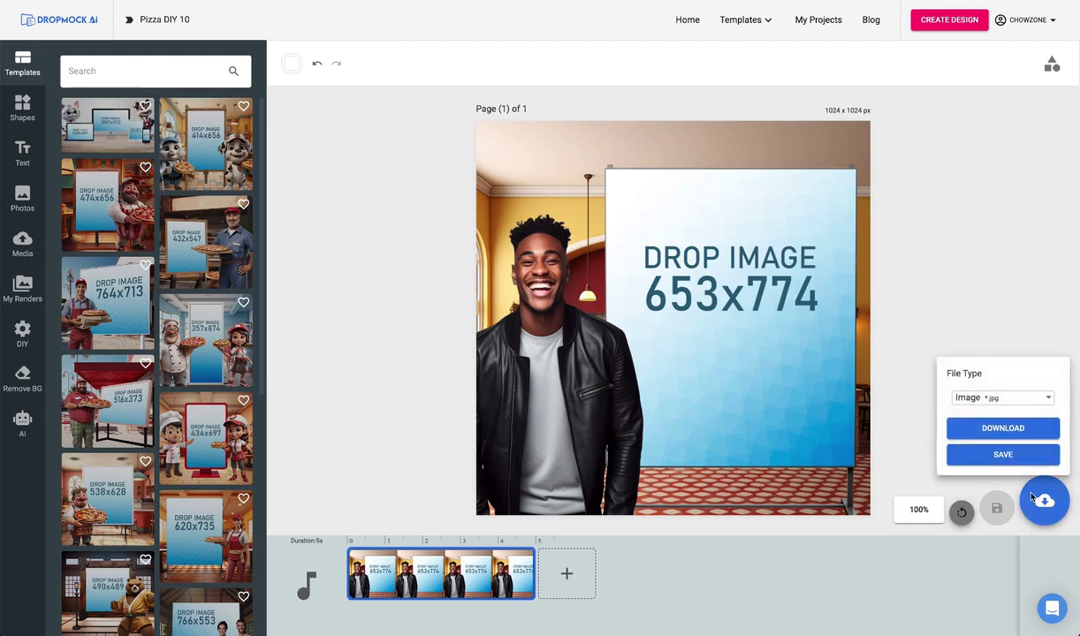
click(1008, 446)
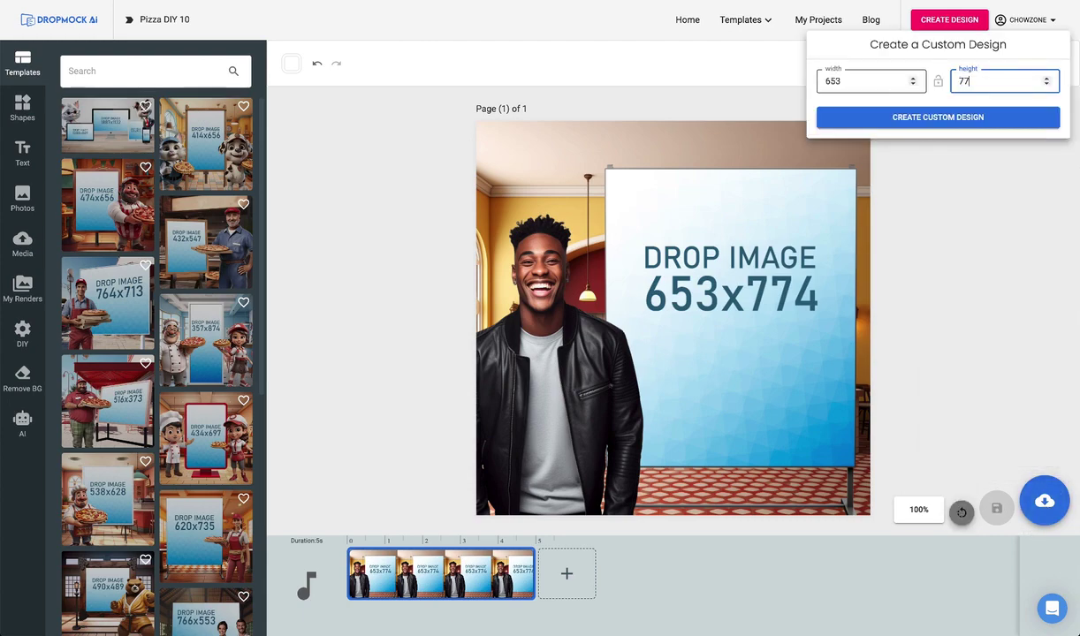
text(4)
click(961, 118)
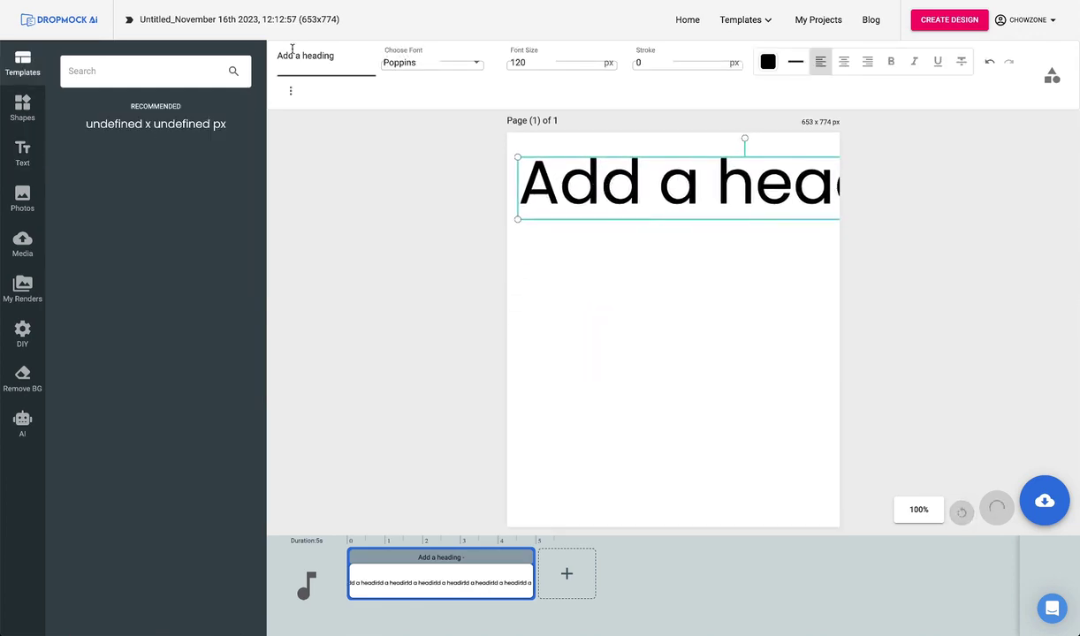
Paste the pizza and garlic bread quote into the heading, centre it, and save the card.
key(ctrl+a)
text("I LOVE the PIZZA and PASTA... You have to eat the garlic bread)
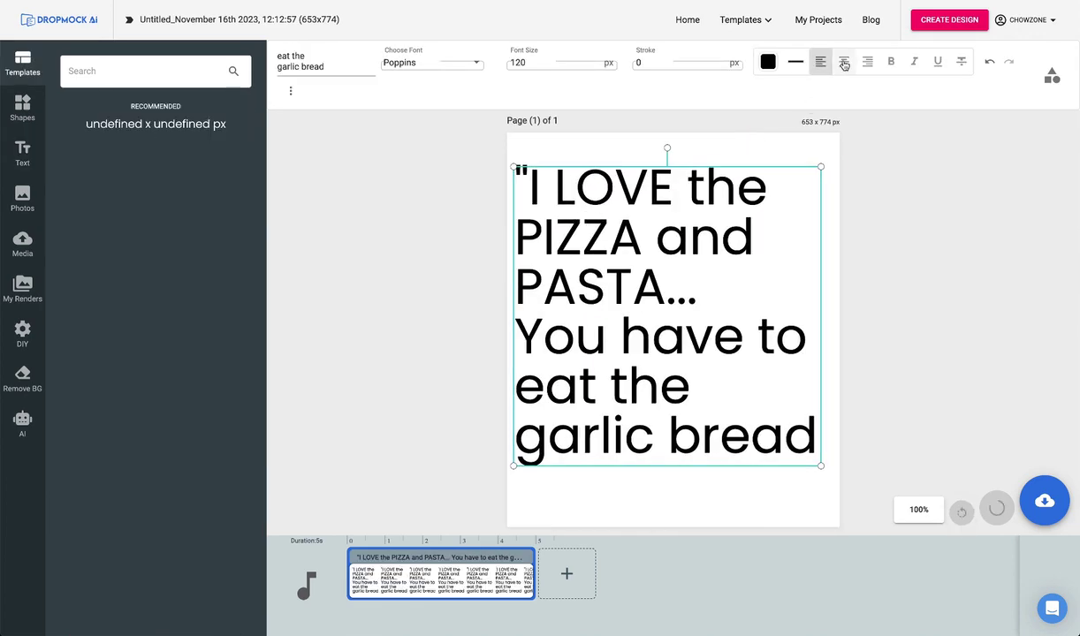
click(844, 64)
click(1044, 501)
click(1018, 455)
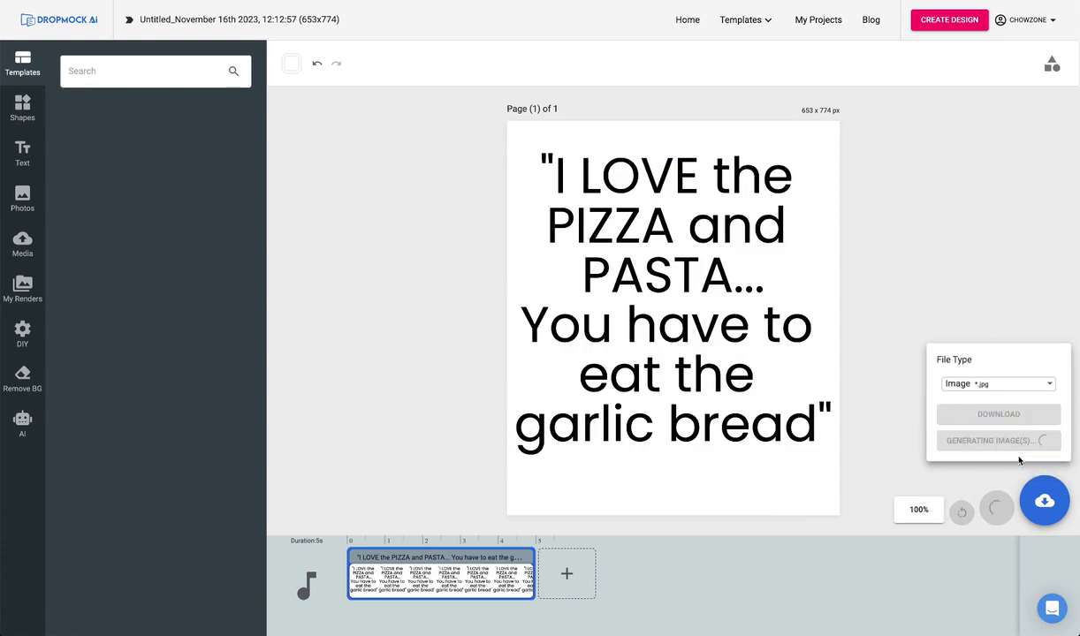
Reopen the published Pizza DIY 10 project with Modify Project and add the quote card image to its easel.
click(810, 20)
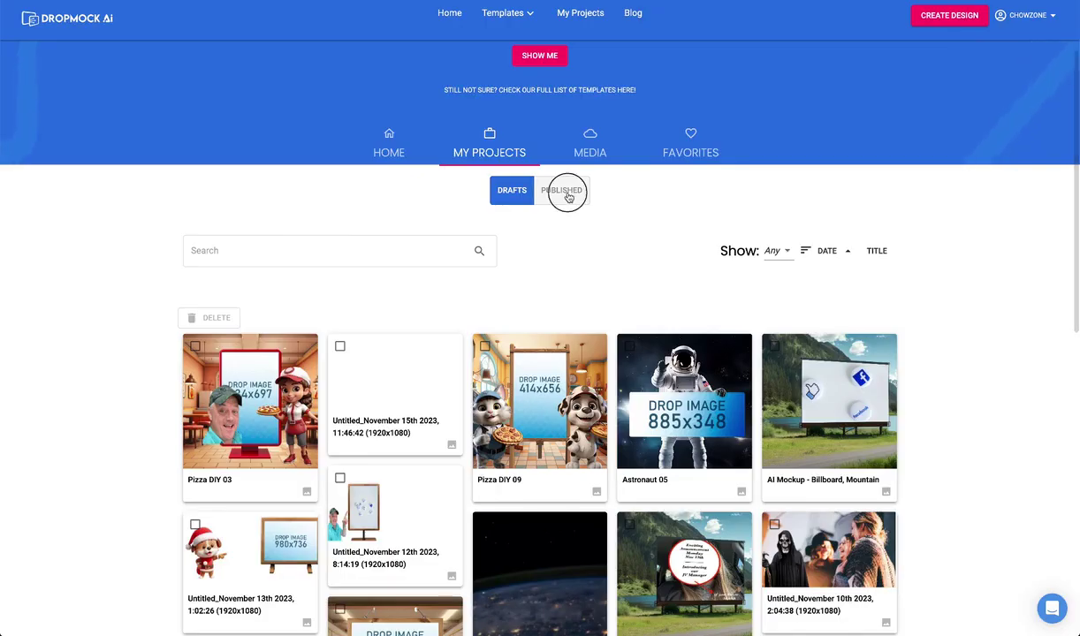
click(566, 192)
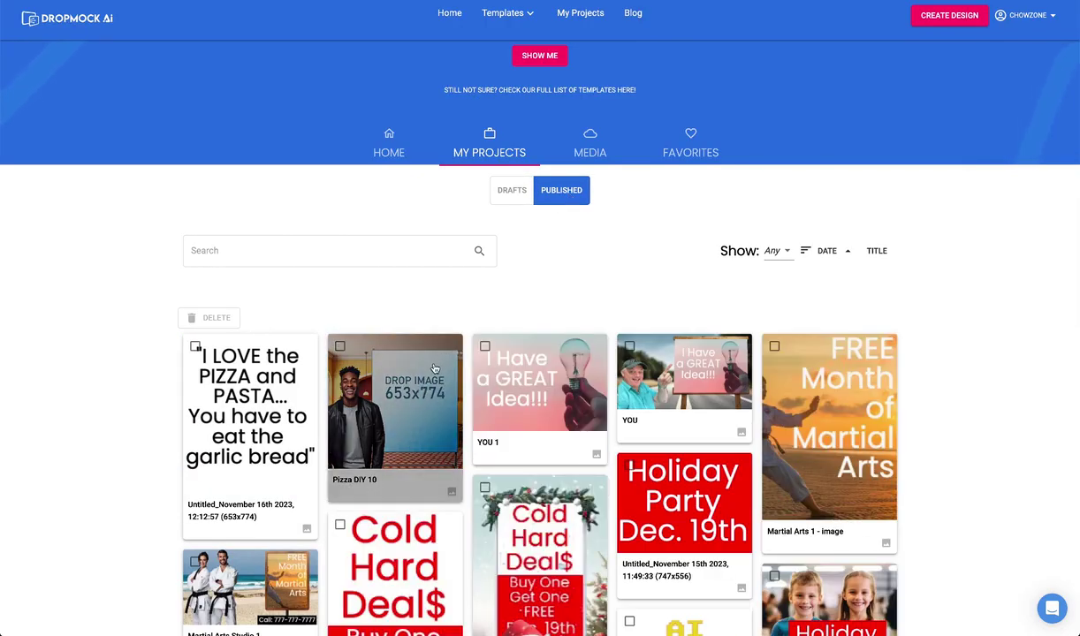
click(443, 357)
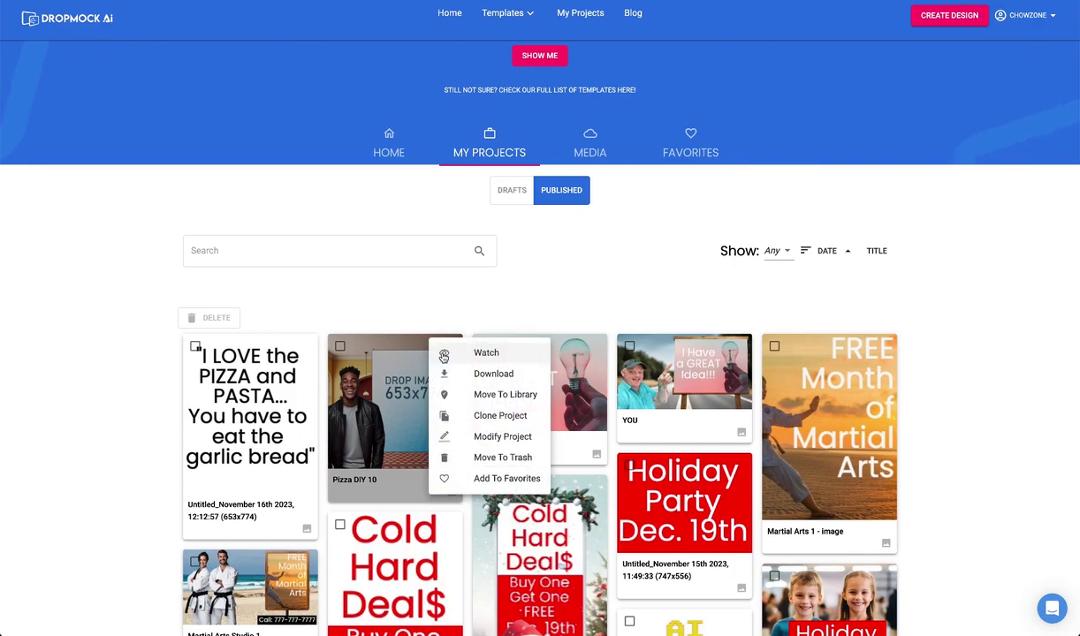
click(485, 436)
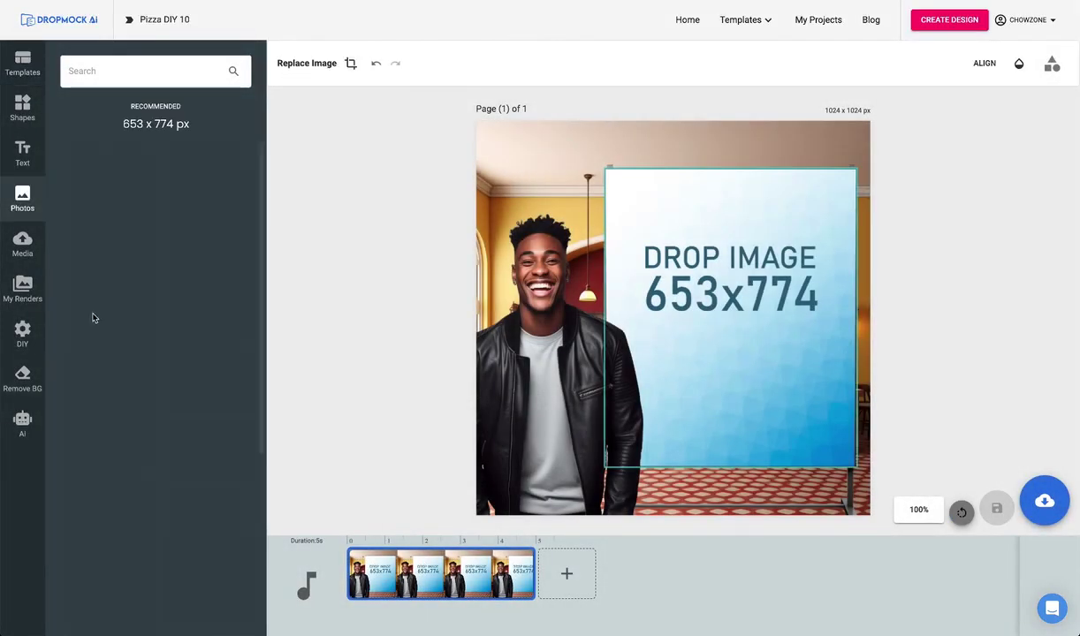
click(24, 299)
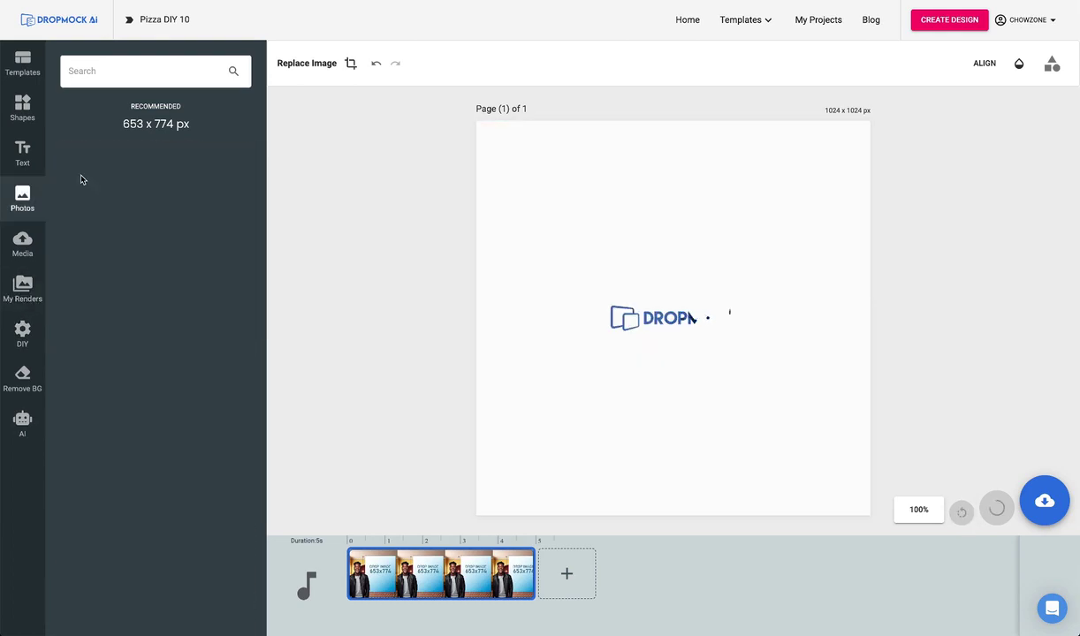